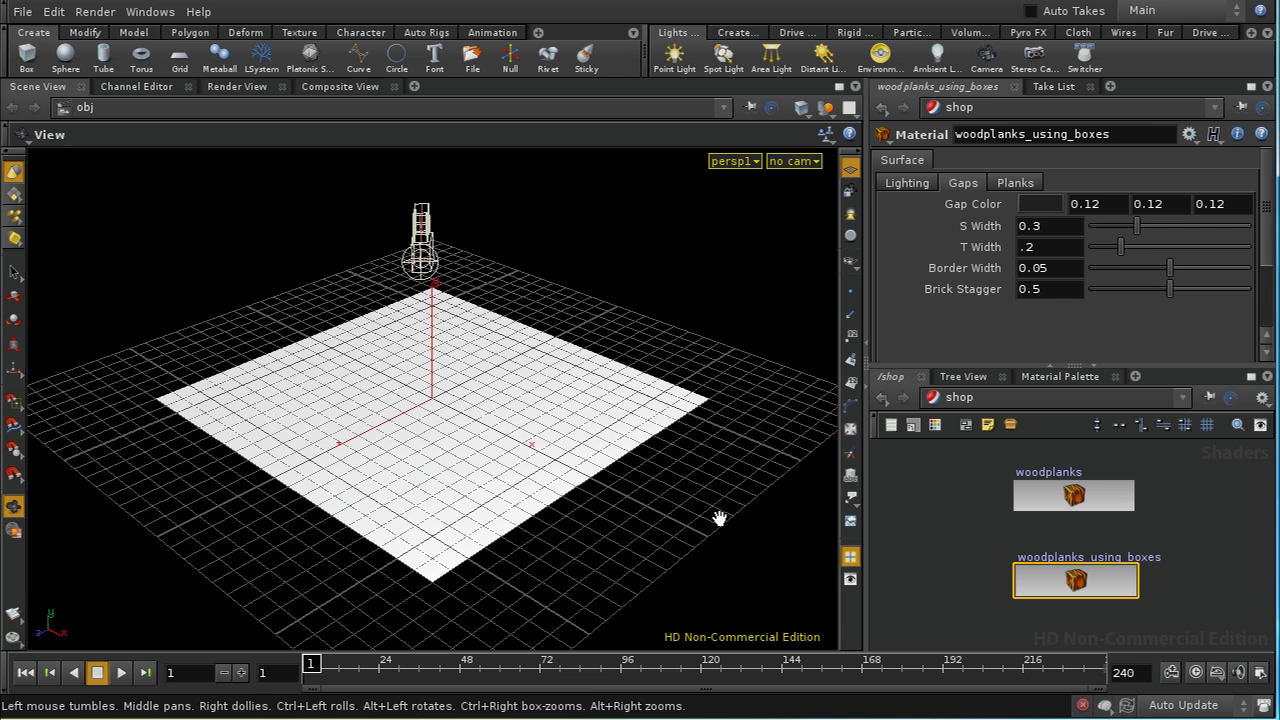
- Open the vopsurface1 network inside woodplanks_using_boxes in a maximized pane and examine how bricker1 connects to the other shader nodes
middle_click_drag(1179, 612, 1168, 565)
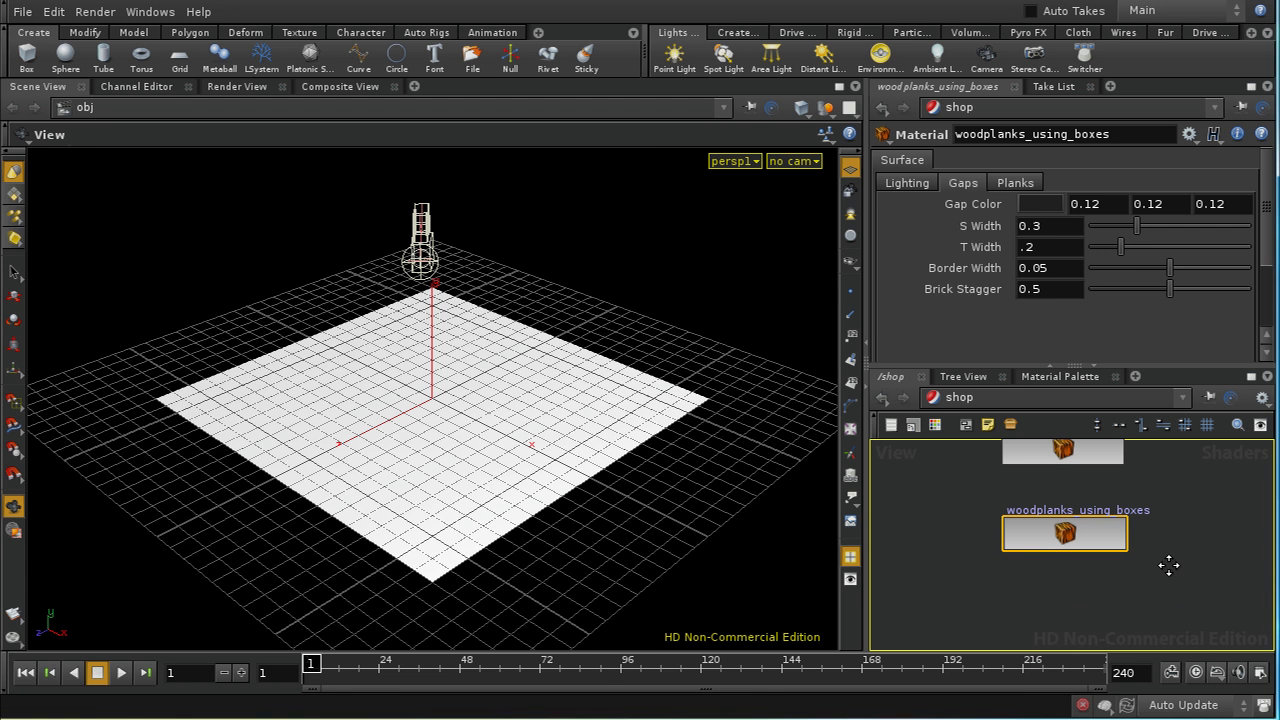
double_click(1072, 528)
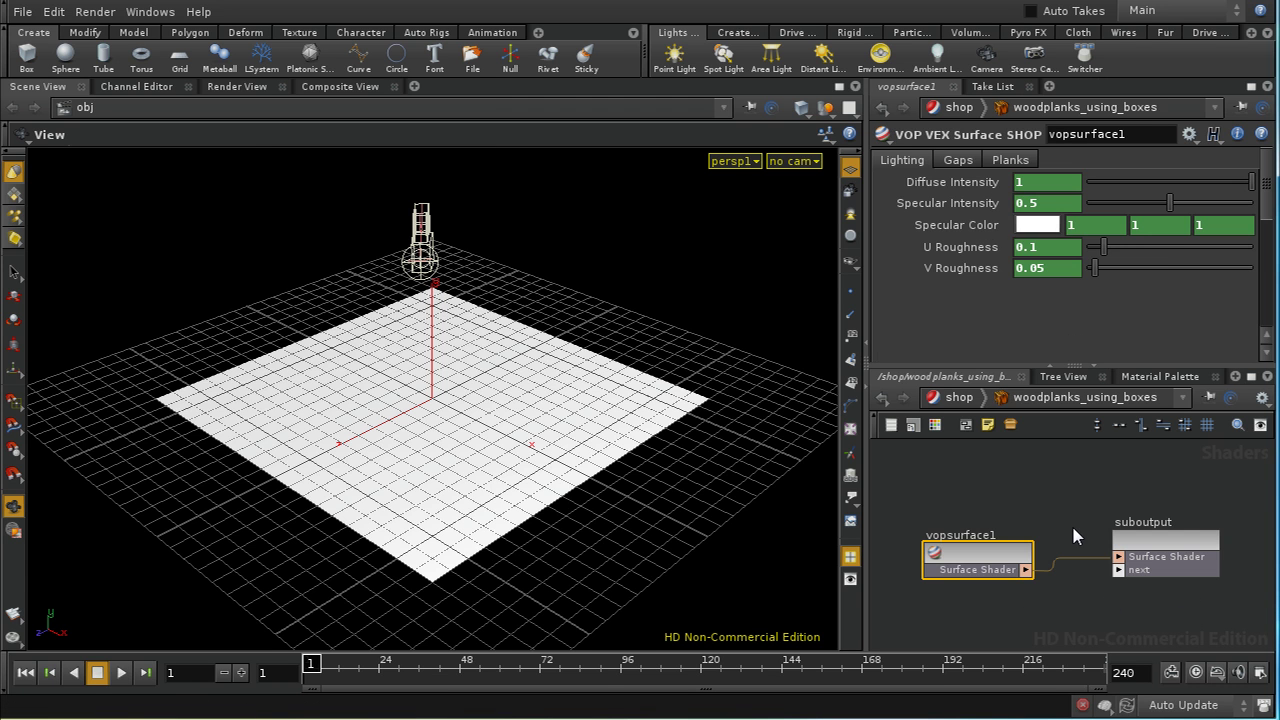
double_click(966, 556)
left_click(1251, 376)
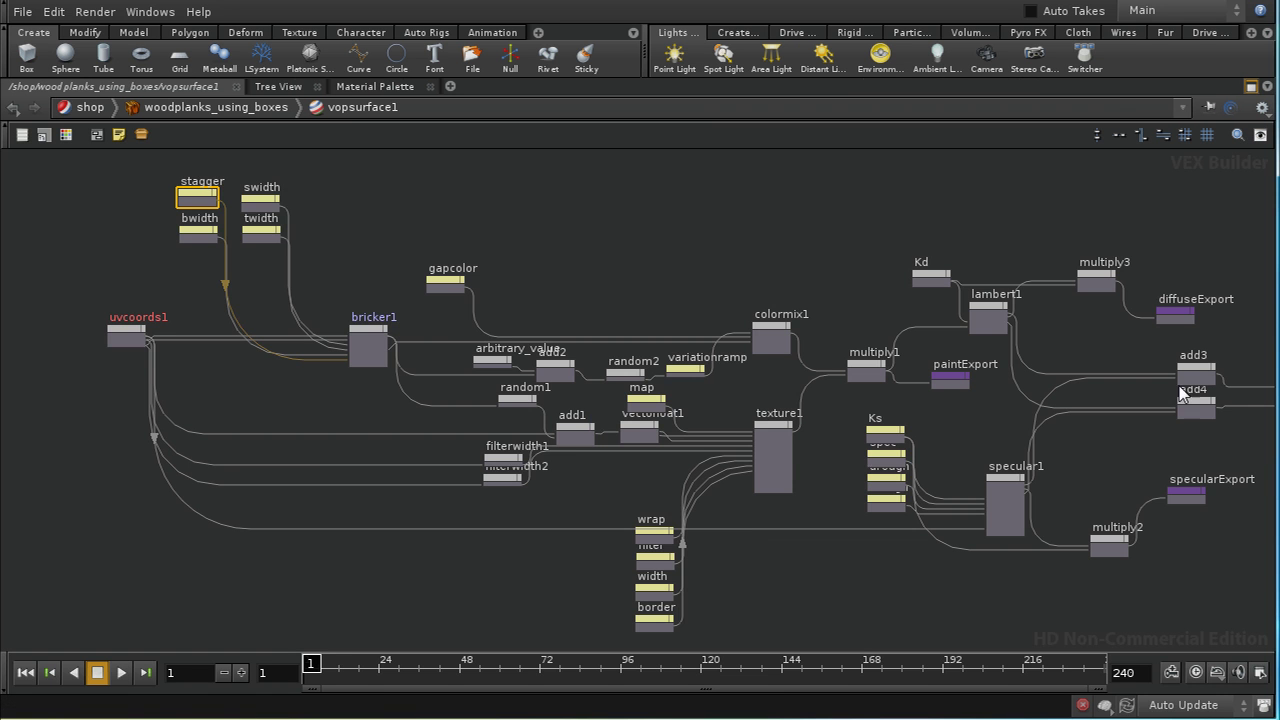
middle_click_drag(516, 290, 563, 300)
scroll(563, 300, "up", 5)
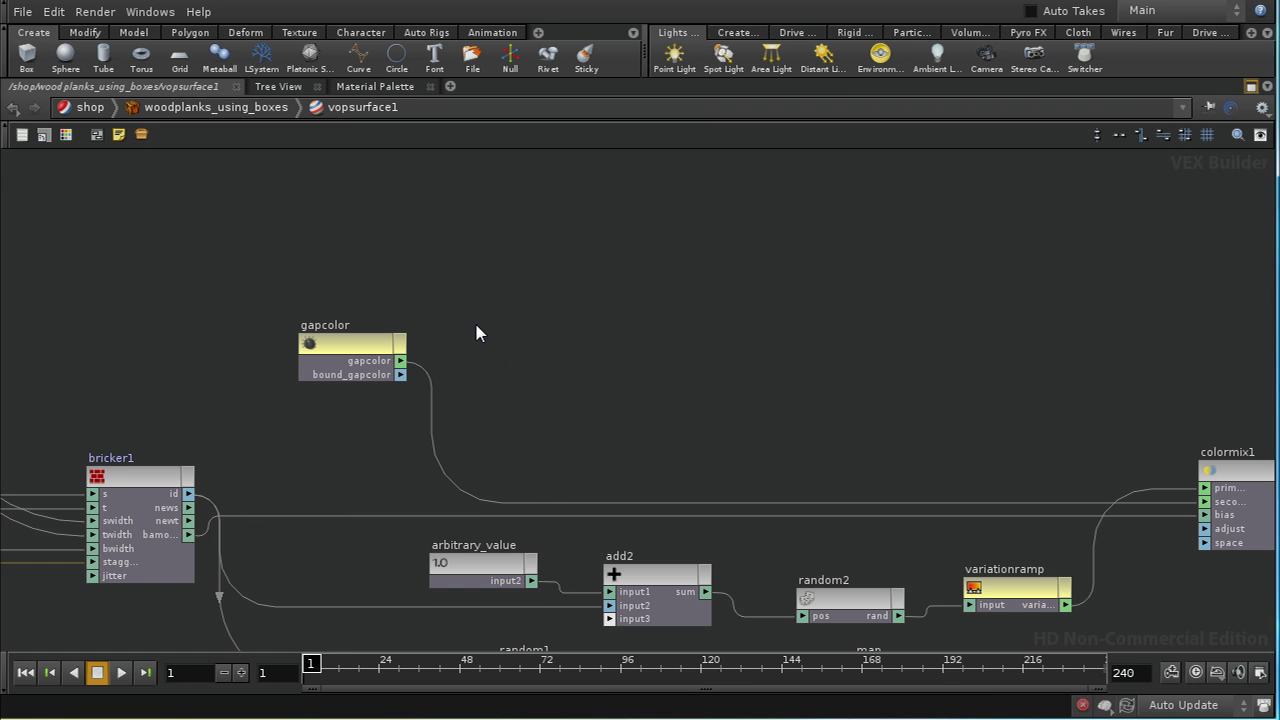
middle_click_drag(408, 446, 387, 346)
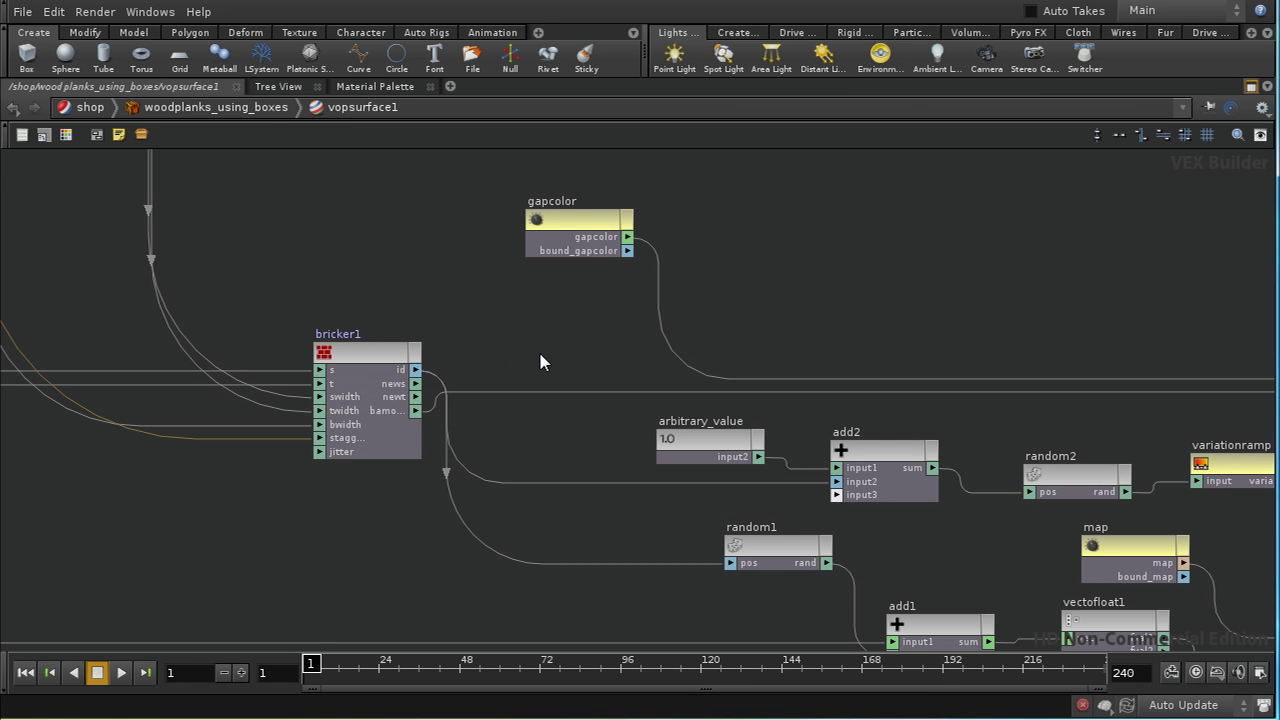
key("h")
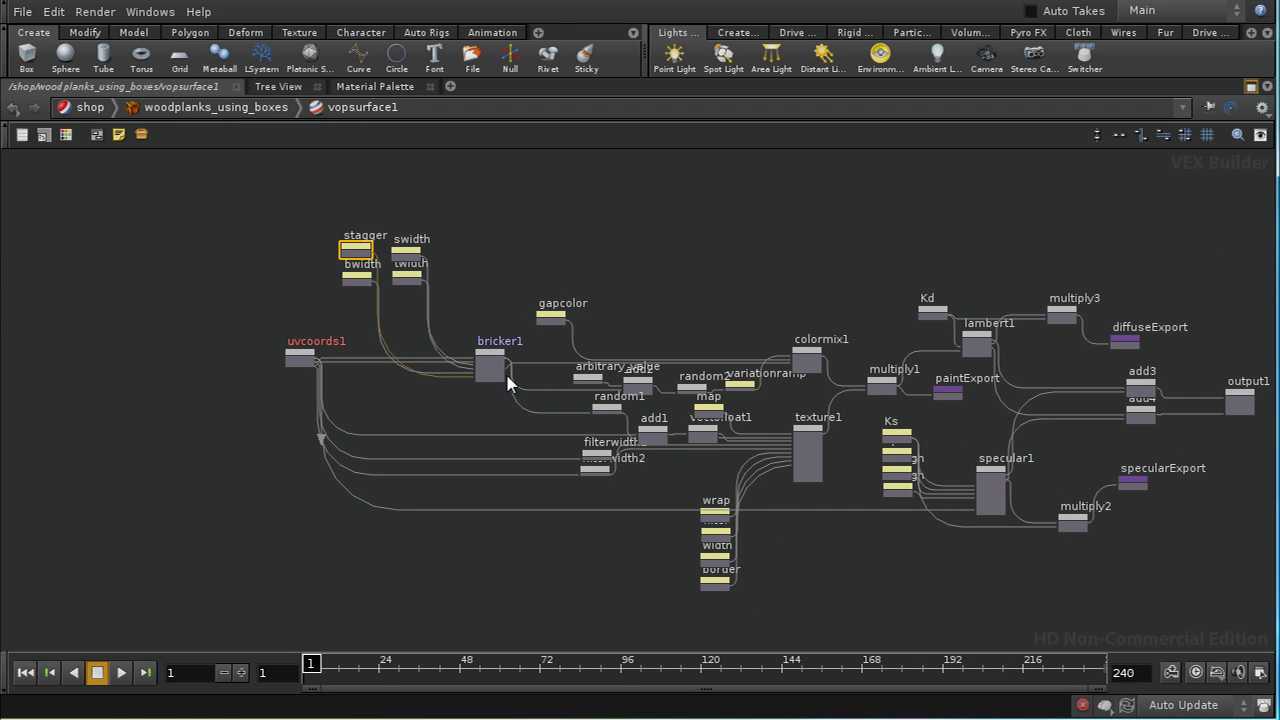
middle_click_drag(726, 289, 646, 327)
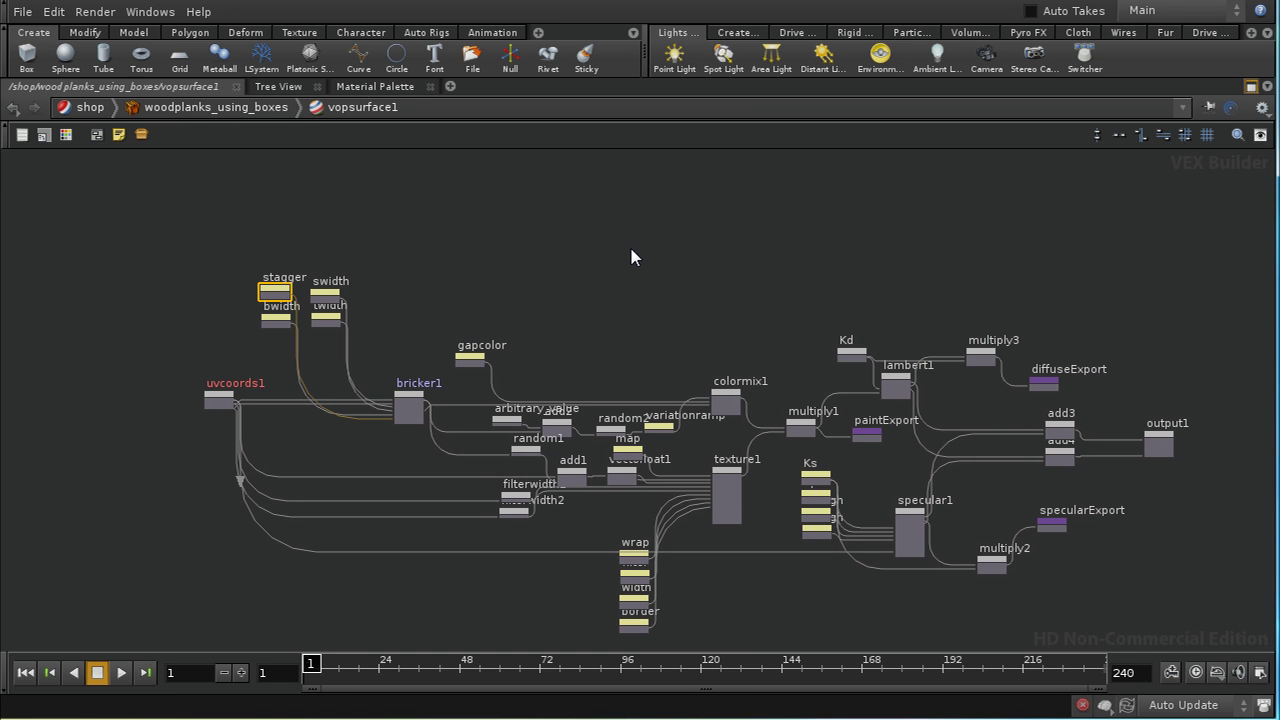
- Browse the available Patterns nodes, such as Boxes and Bricker, without adding one
key("Tab")
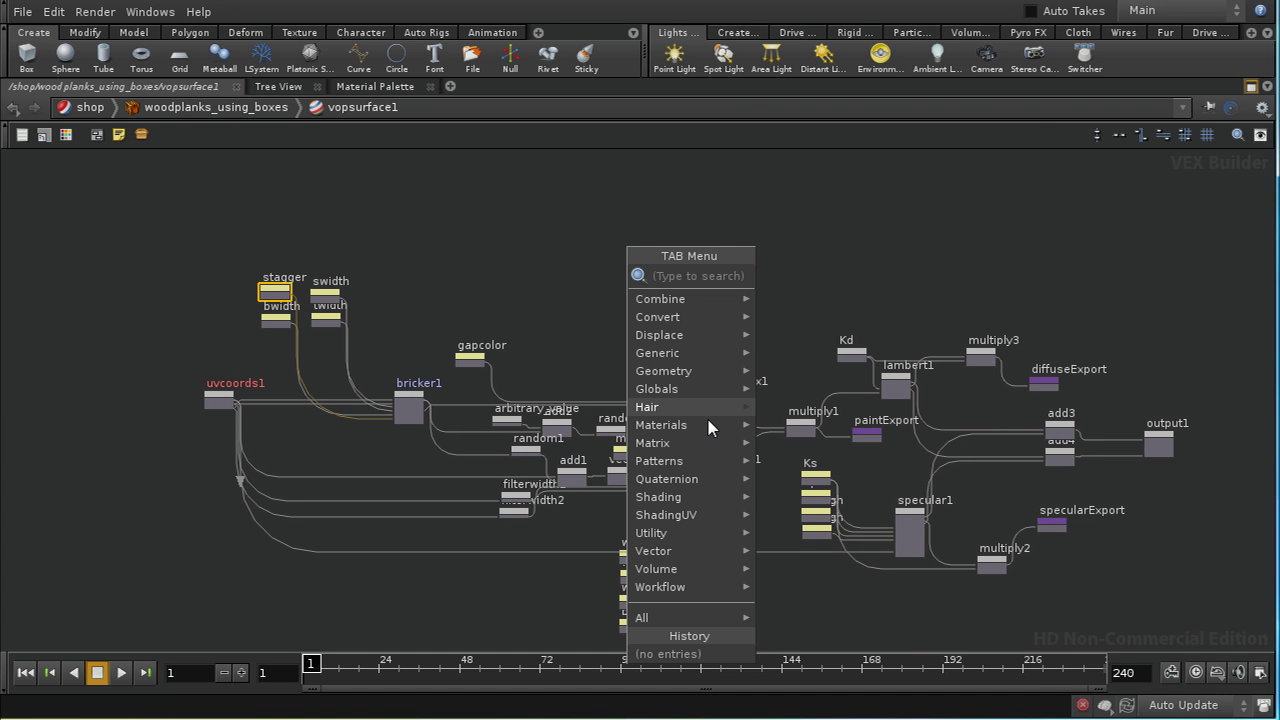
mouse_move(713, 468)
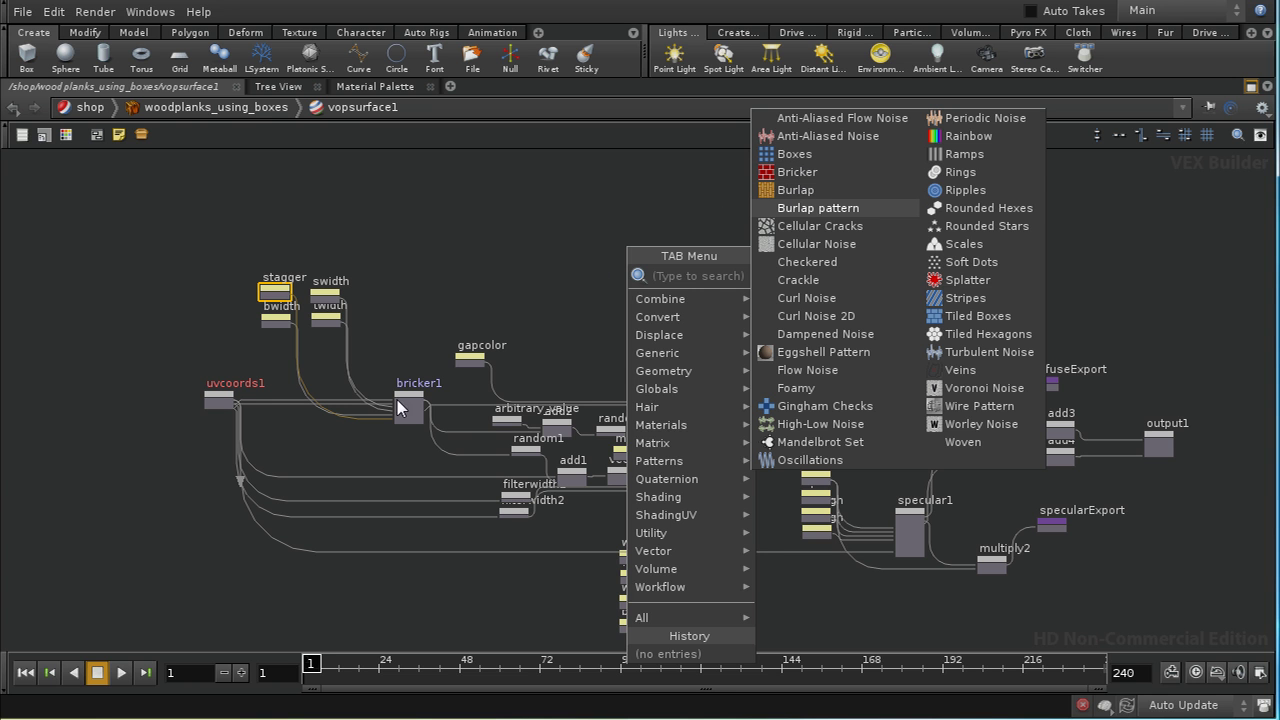
left_click(508, 298)
- Return the network to the shop level and restore the normal pane layout
key("u")
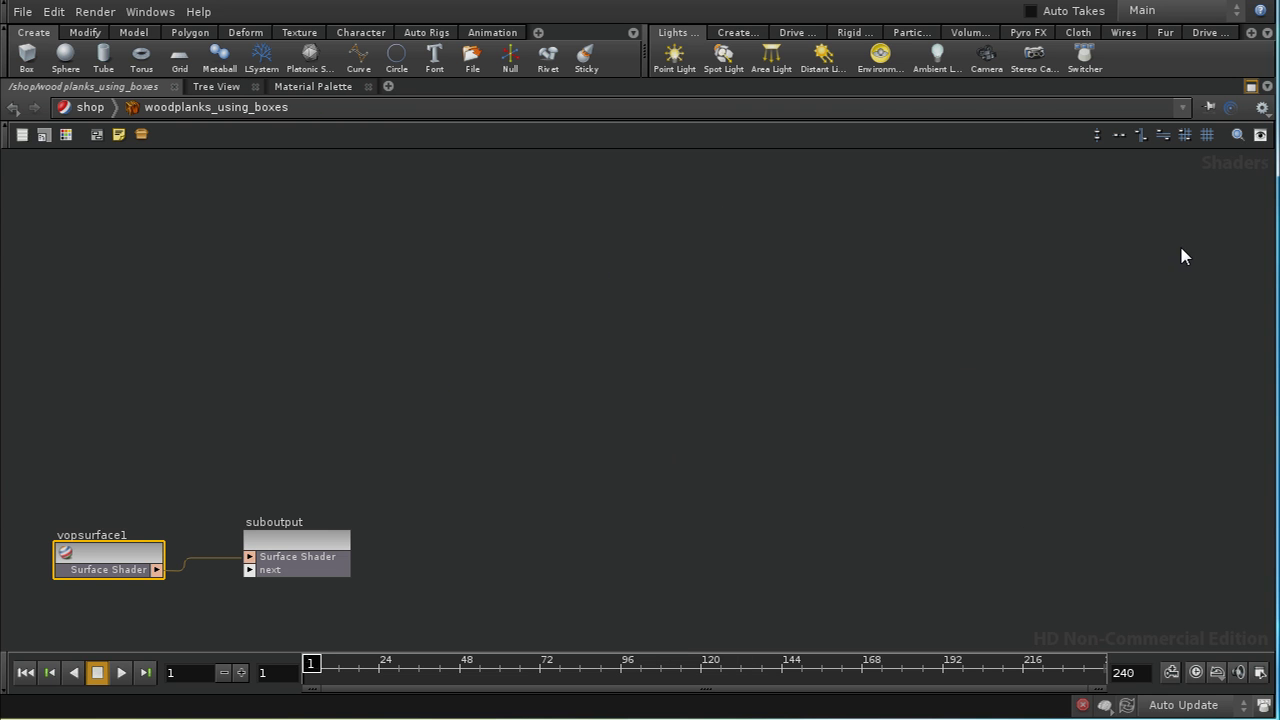
left_click(1250, 86)
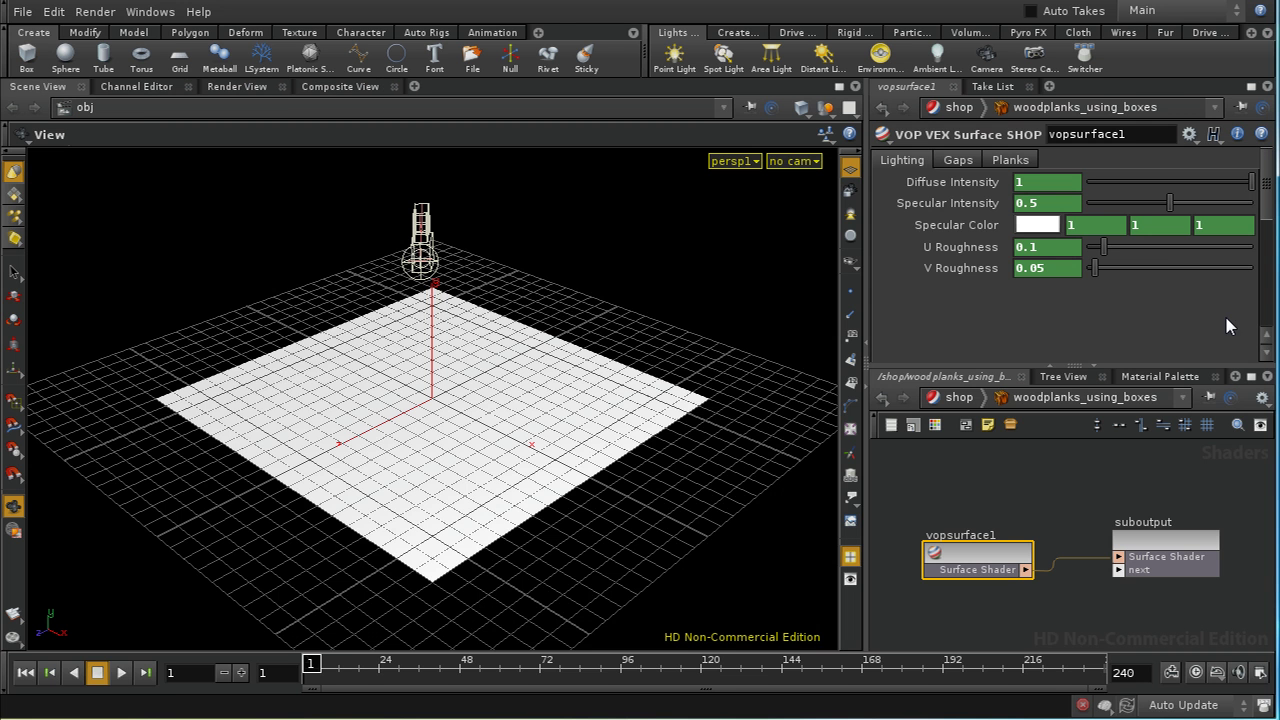
left_click(958, 397)
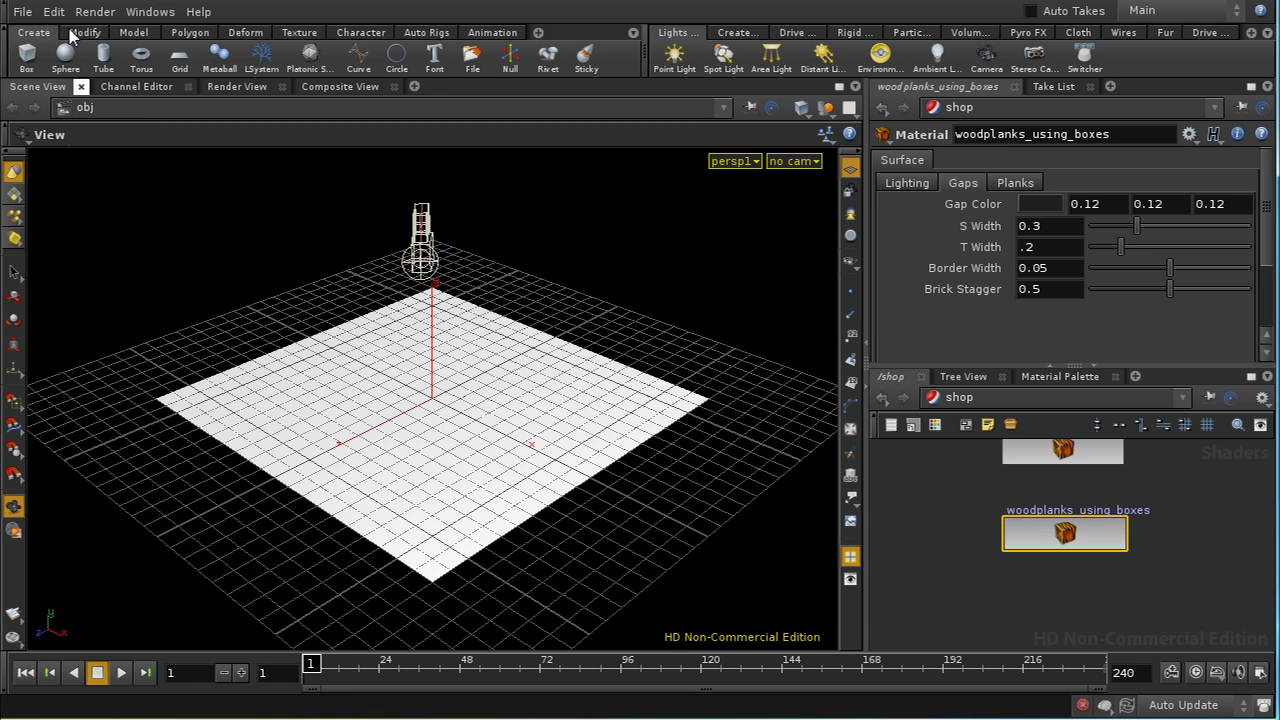
- Render the grid with mantra1, inspect the plank pattern up close, and close the render window
left_click(95, 11)
left_click(338, 183)
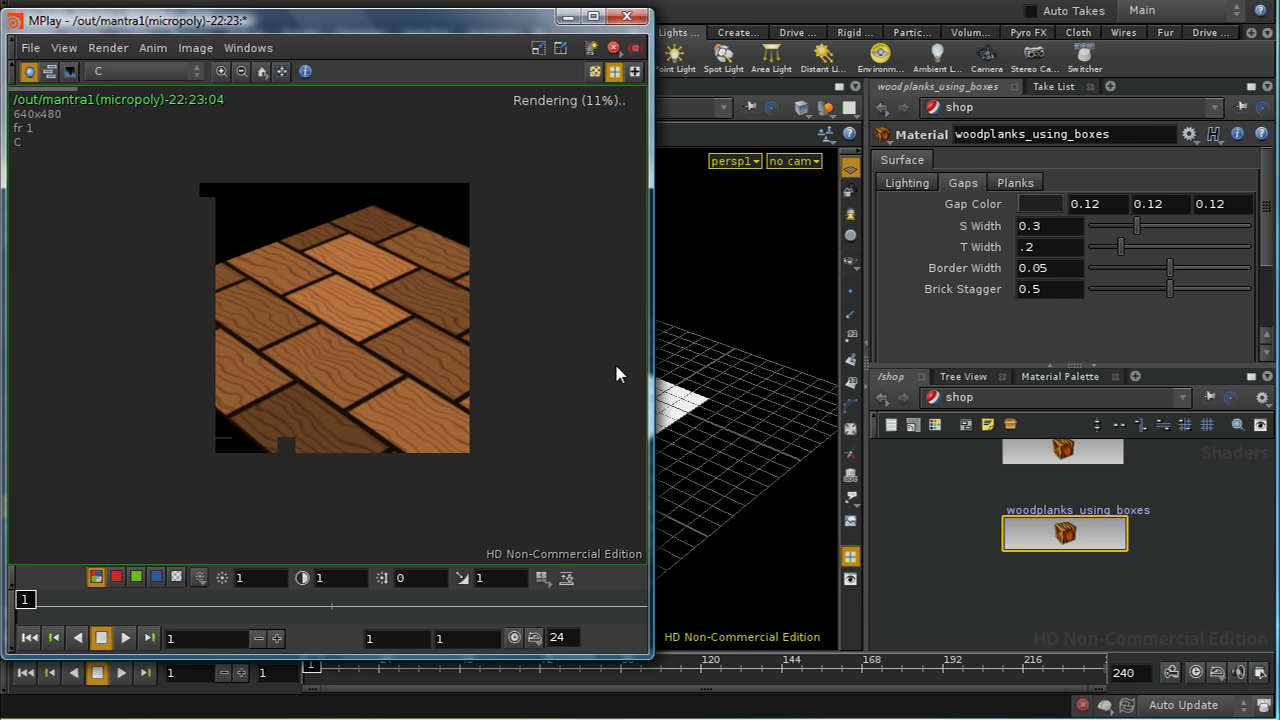
scroll(357, 423, "up", 3)
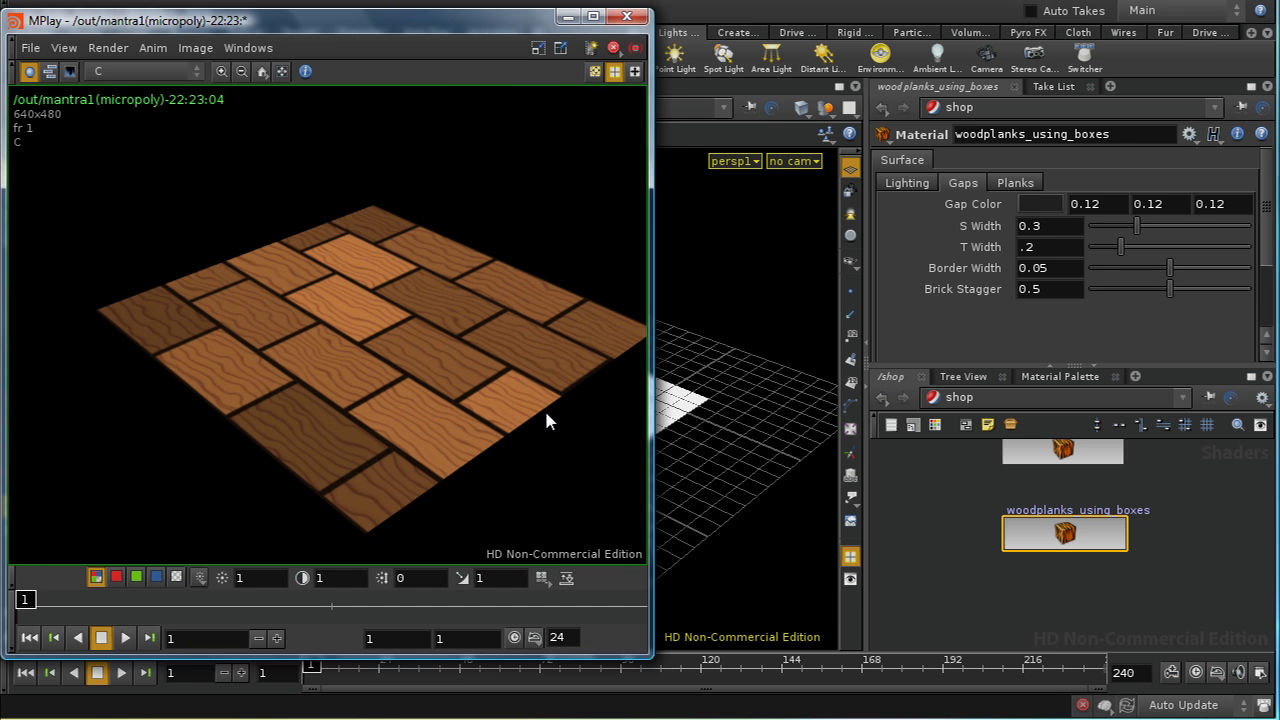
left_click(626, 16)
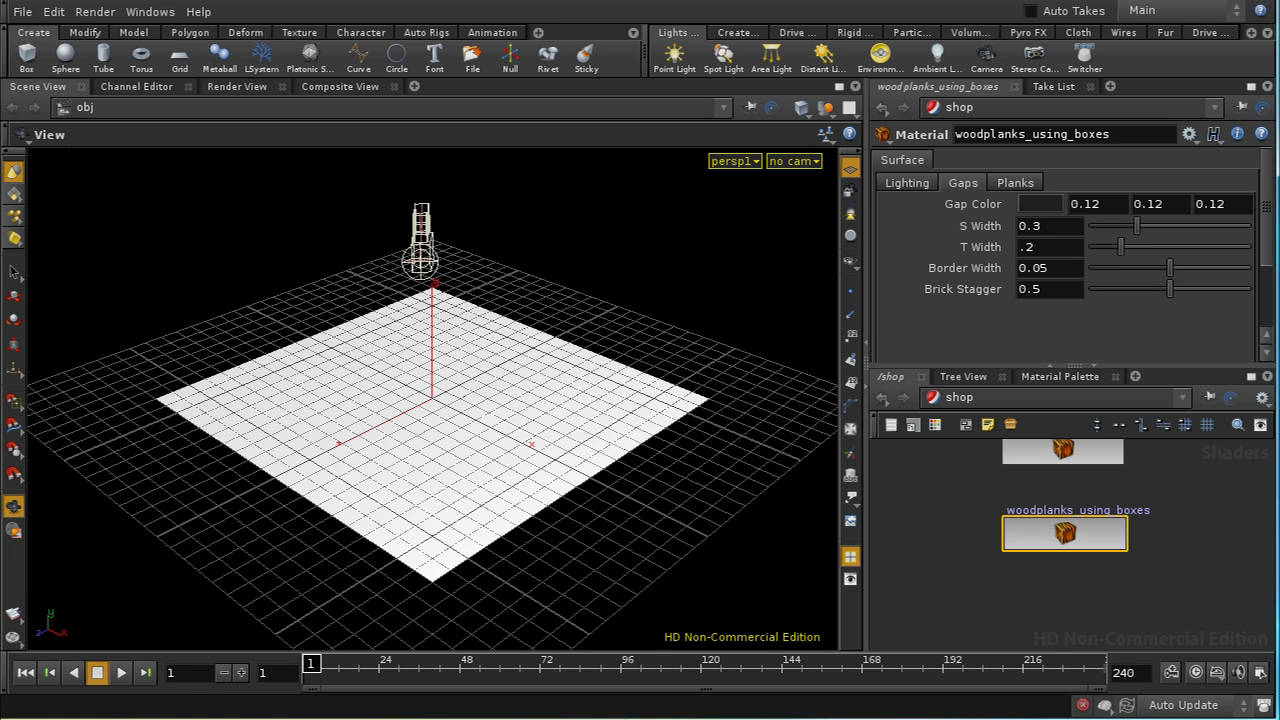
- Open the vopsurface1 network inside the woodplanks material
middle_click_drag(943, 486, 951, 562)
double_click(1060, 528)
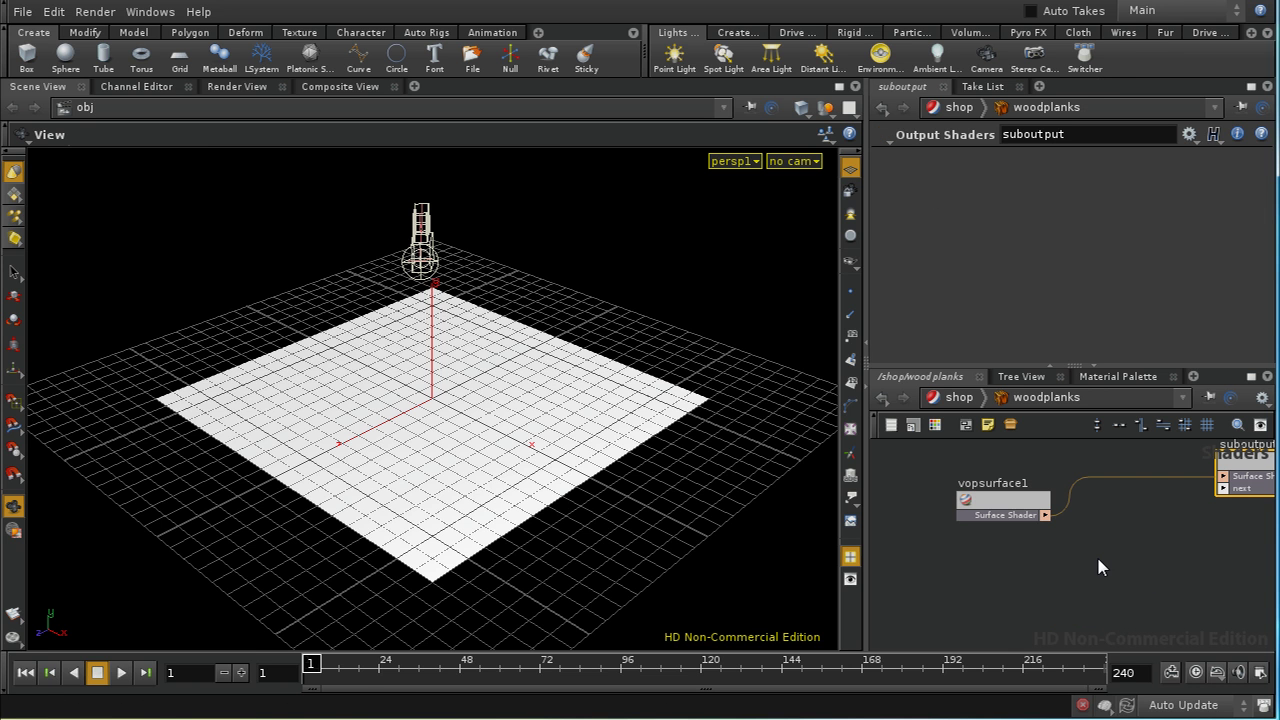
double_click(1006, 496)
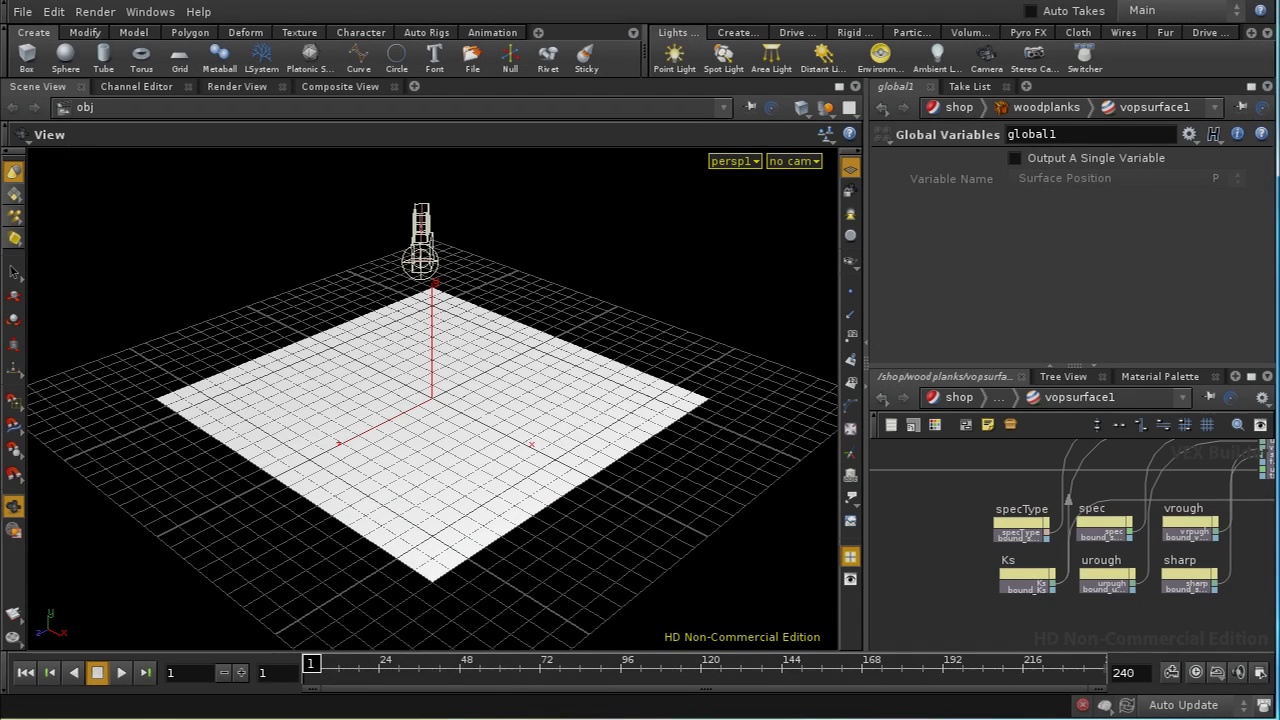
- Inspect the grid lines in the gridtest.12.picnc image in MPlay up close, and close the image window
left_click(400, 719)
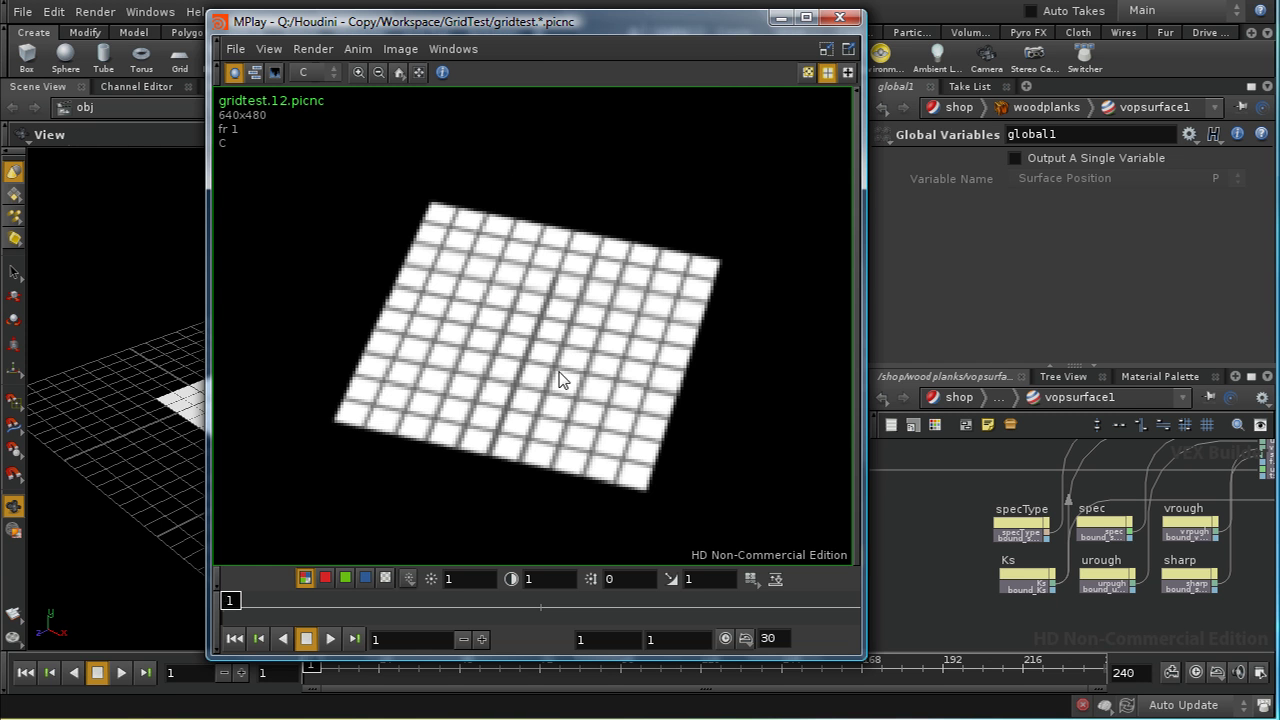
right_click_drag(569, 266, 563, 189)
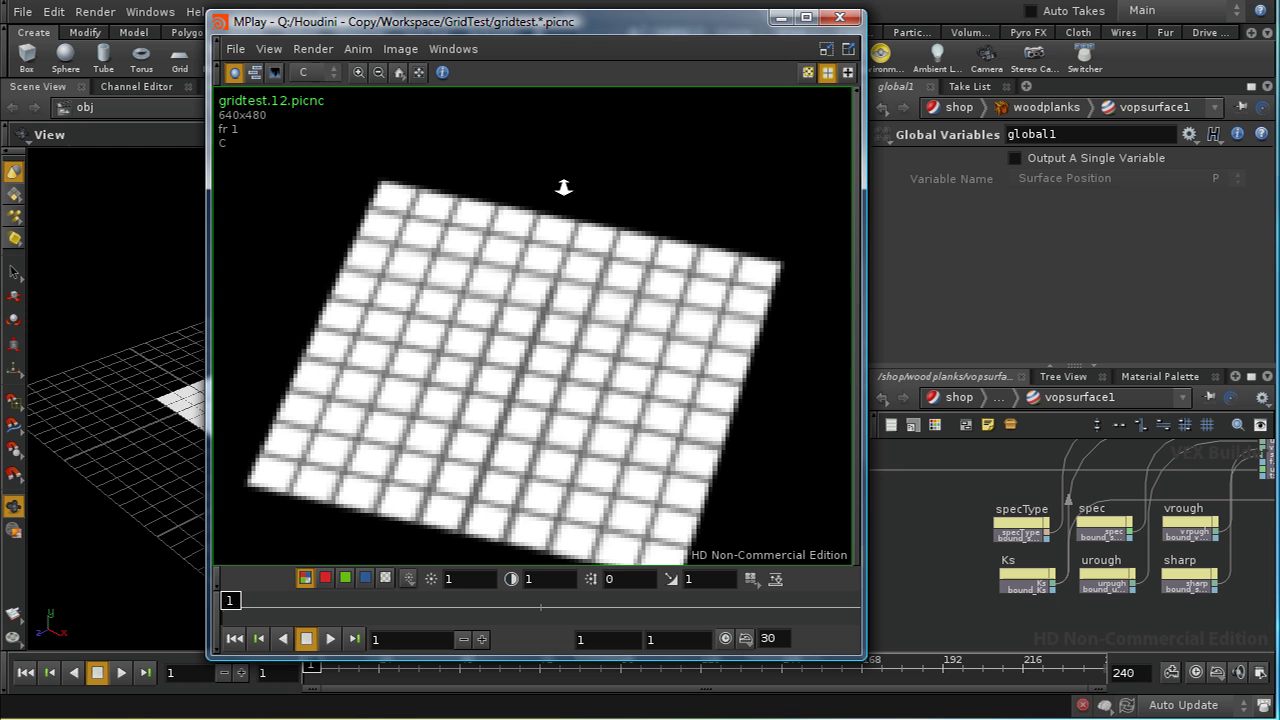
middle_click_drag(563, 414, 562, 318)
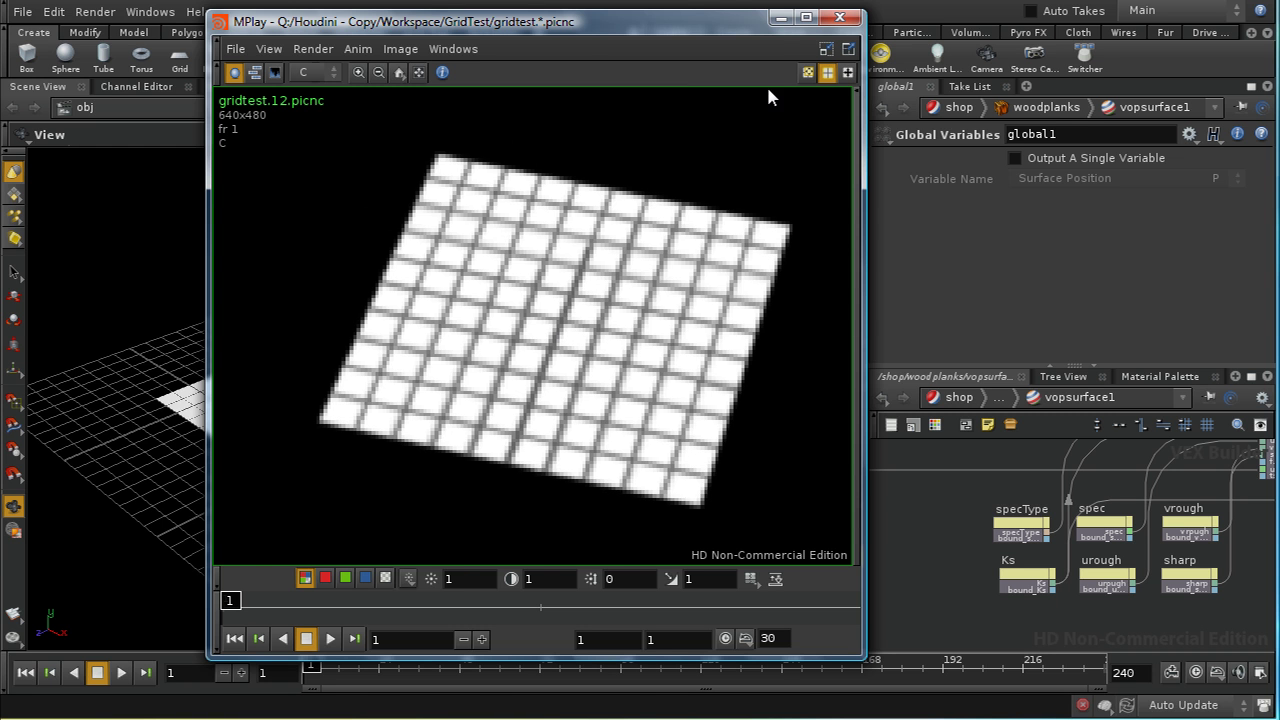
left_click(840, 17)
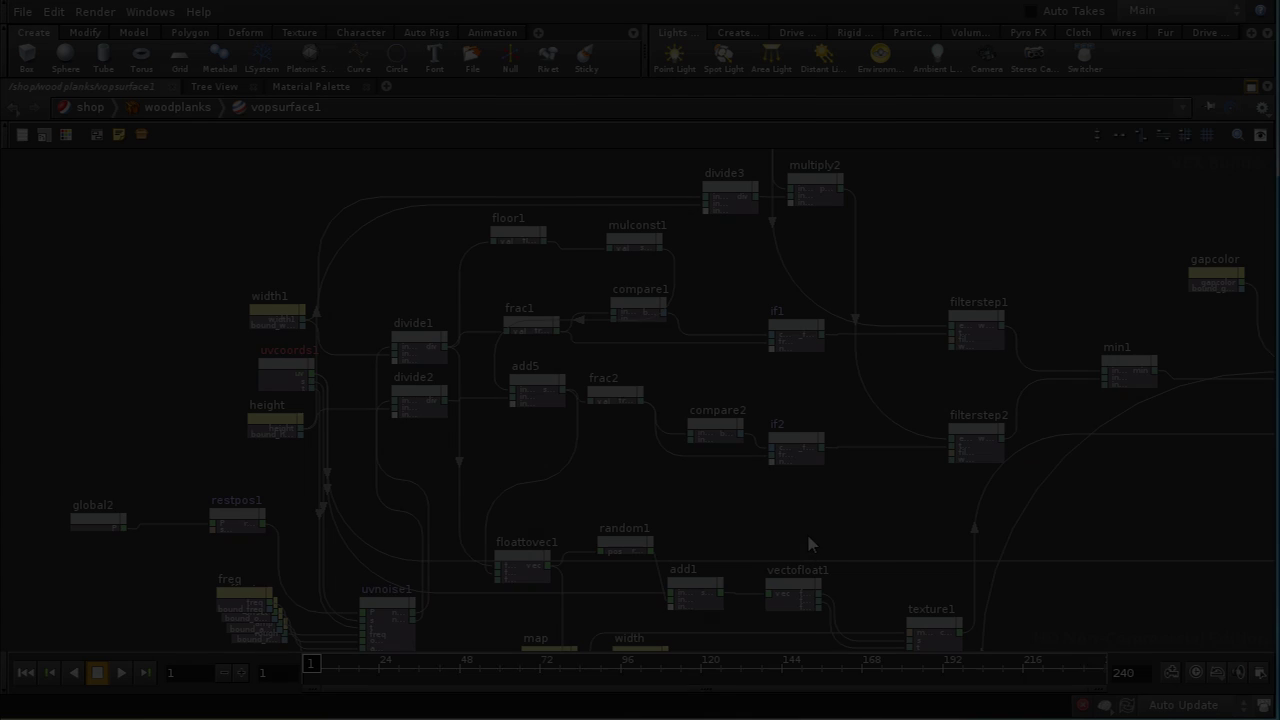
- Examine the divide, floor1, frac, add5 and compare nodes that build the plank pattern in the woodplanks vopsurface1 network
scroll(784, 448, "up", 2)
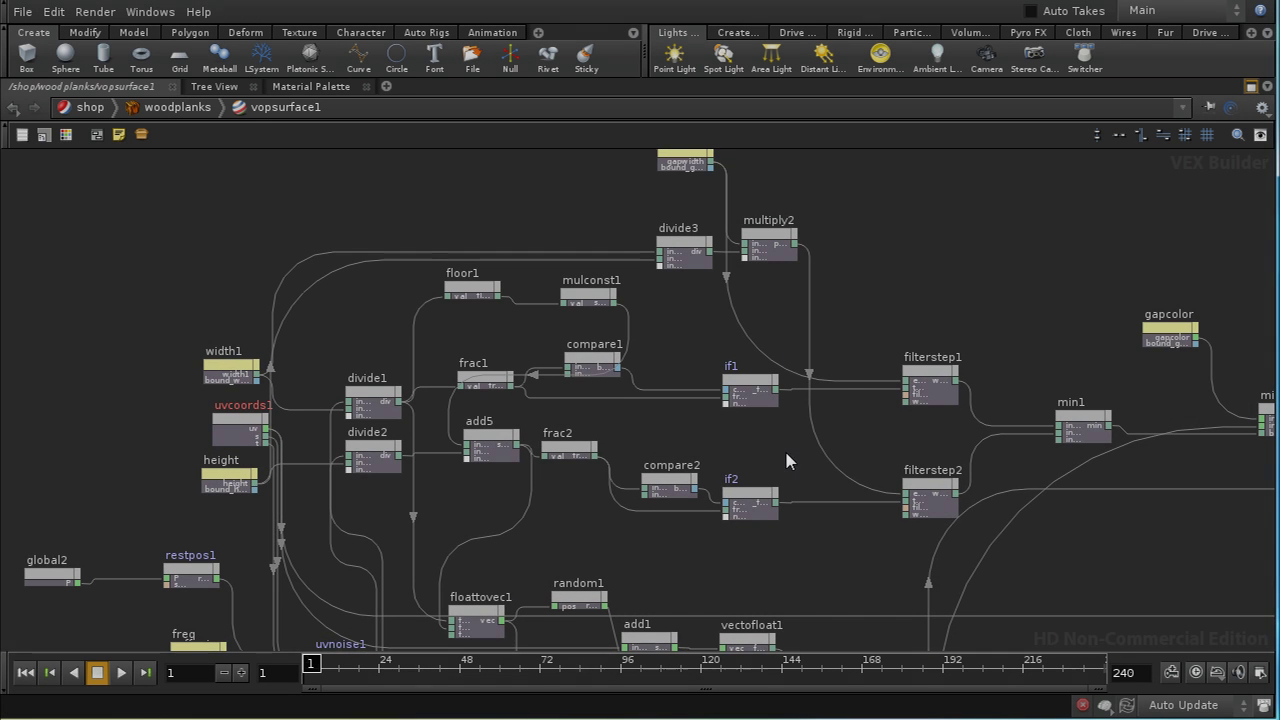
scroll(862, 377, "up", 1)
scroll(862, 377, "up", 2)
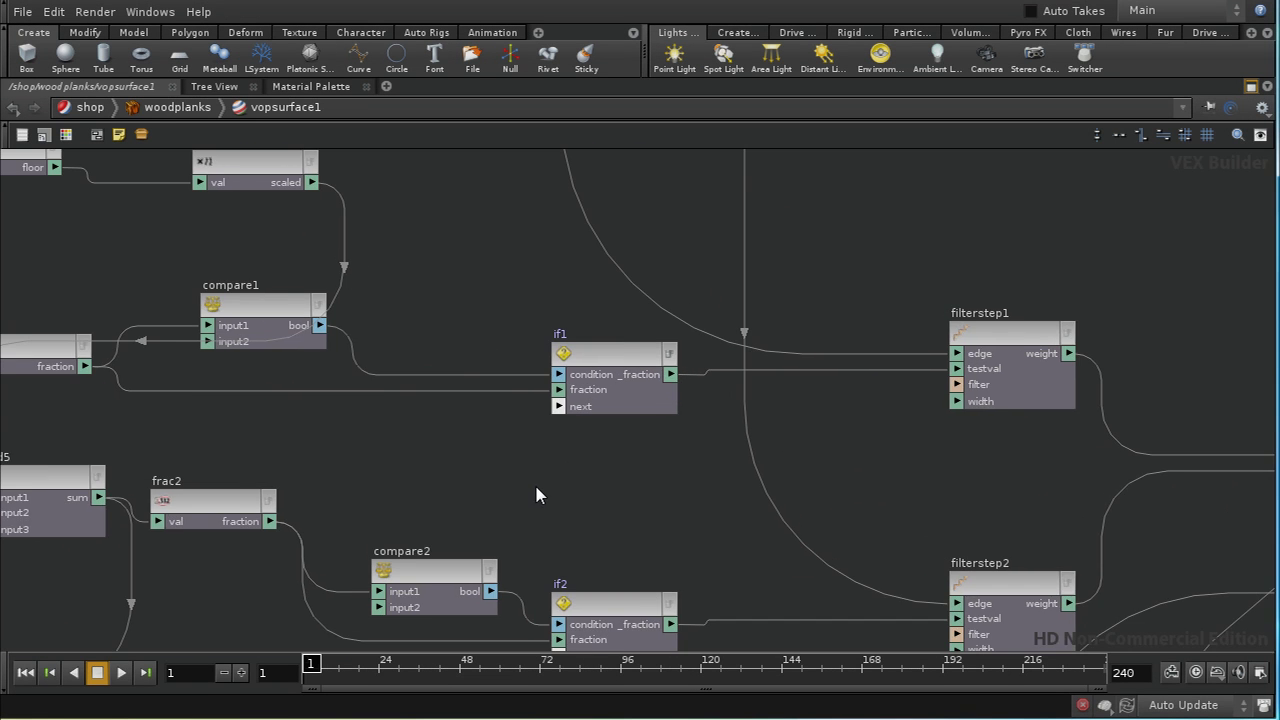
middle_click_drag(537, 491, 788, 390)
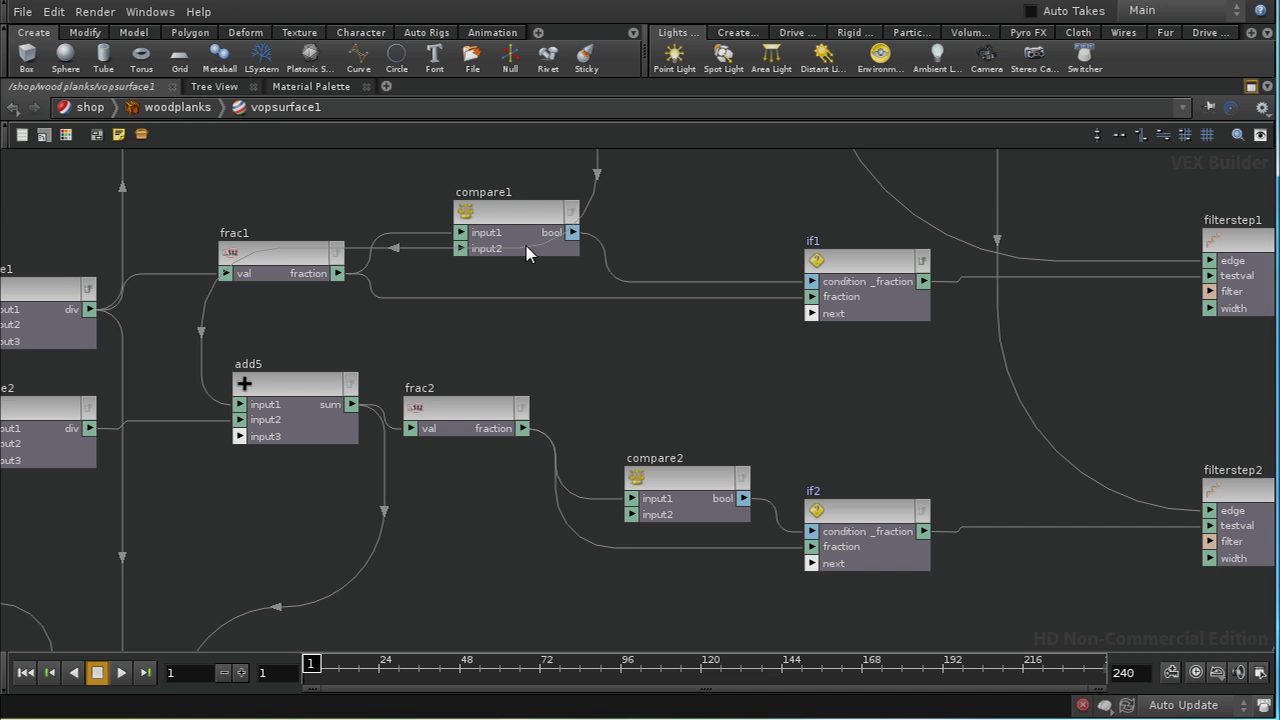
middle_click_drag(509, 371, 551, 294)
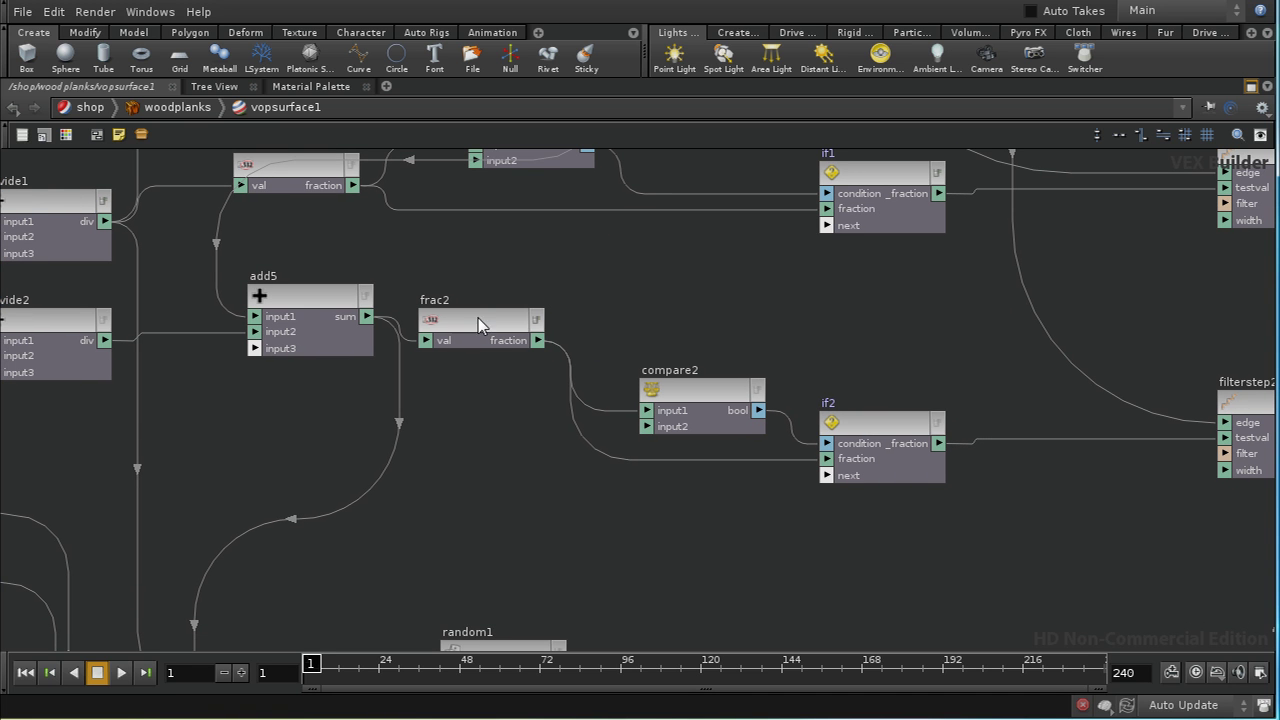
middle_click_drag(521, 390, 611, 616)
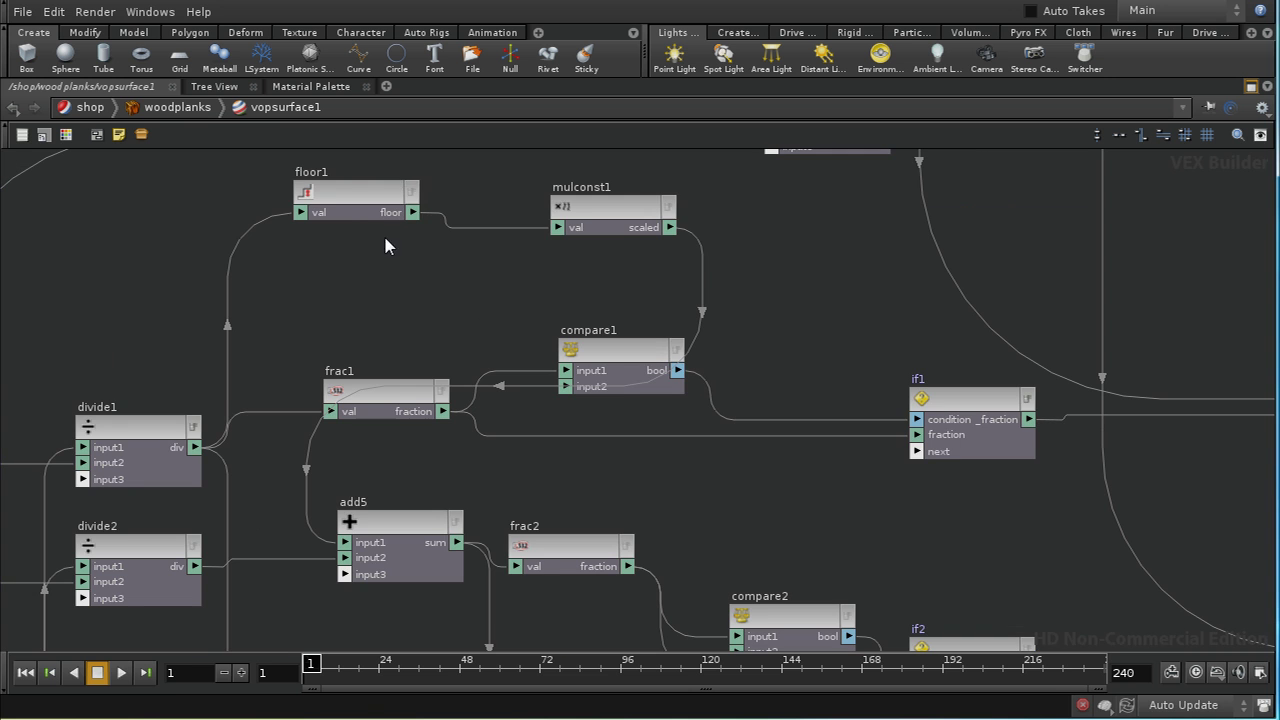
- Examine how if1 and if2 feed filterstep1 and filterstep2, and how min1 combines them into the gap color mix
middle_click_drag(759, 517, 402, 389)
middle_click_drag(824, 428, 720, 343)
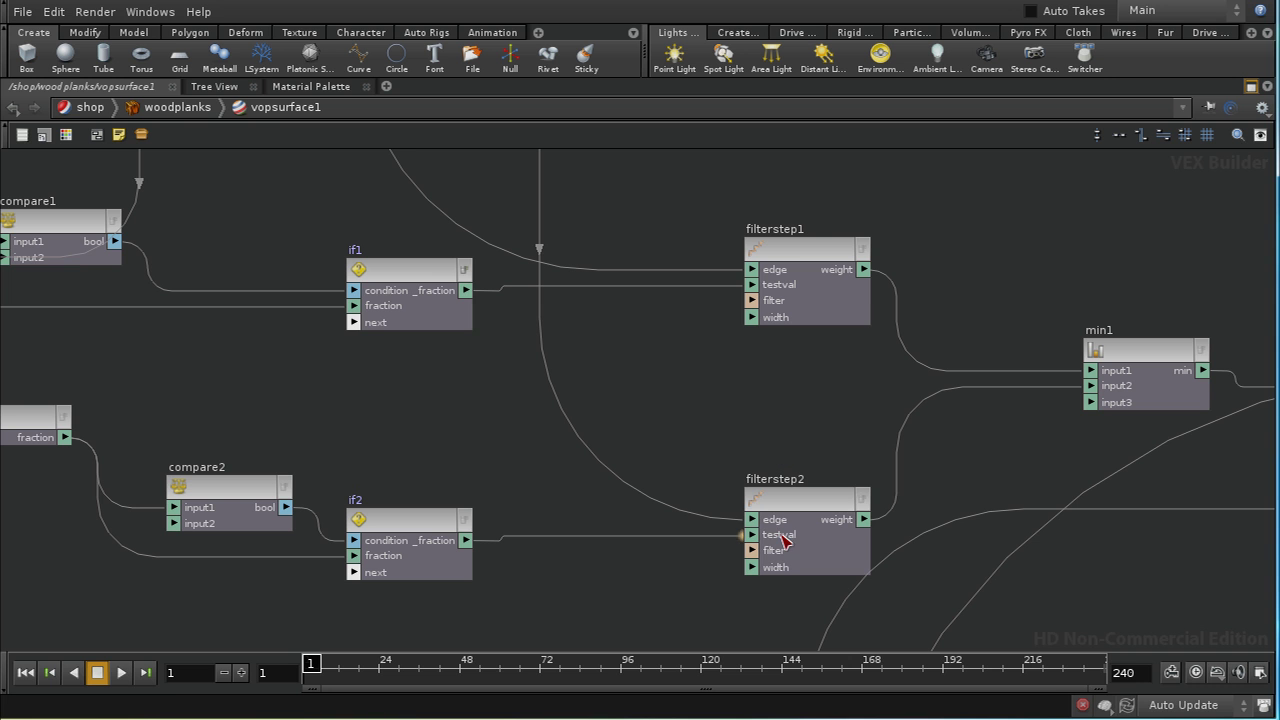
scroll(816, 418, "up", 2)
middle_click_drag(811, 380, 771, 437)
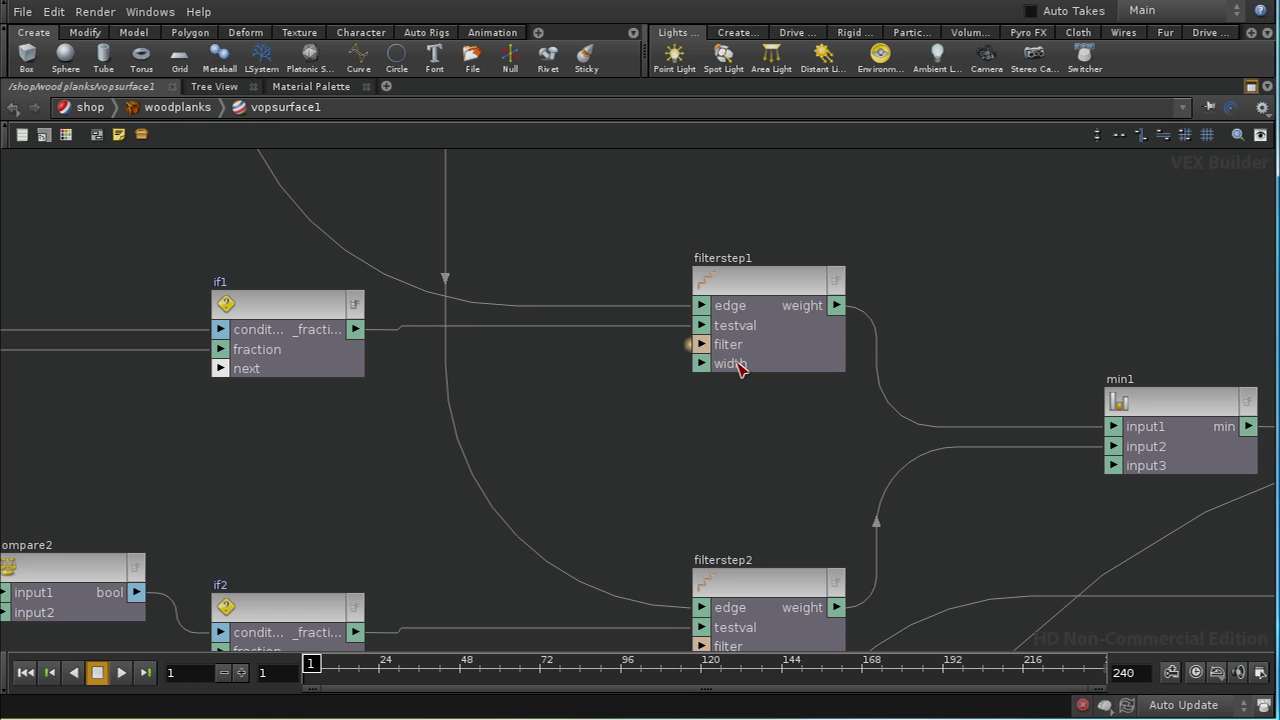
middle_click_drag(603, 454, 829, 460)
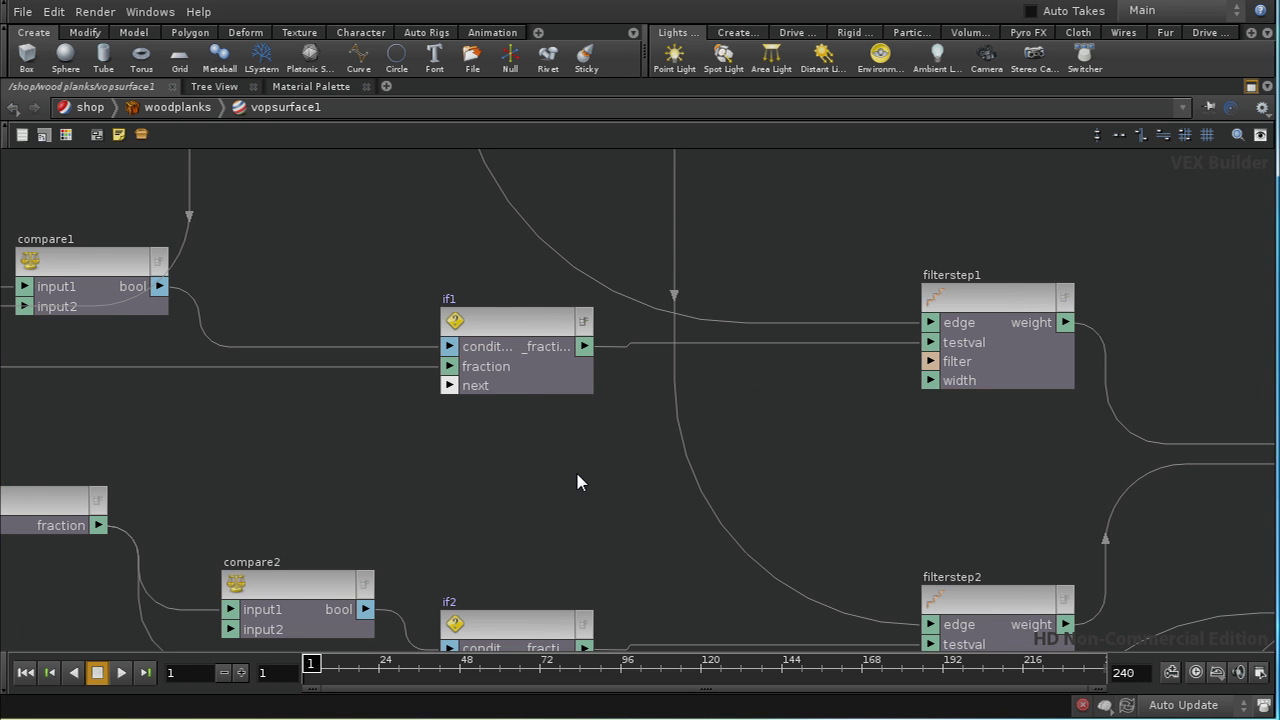
middle_click_drag(561, 477, 543, 437)
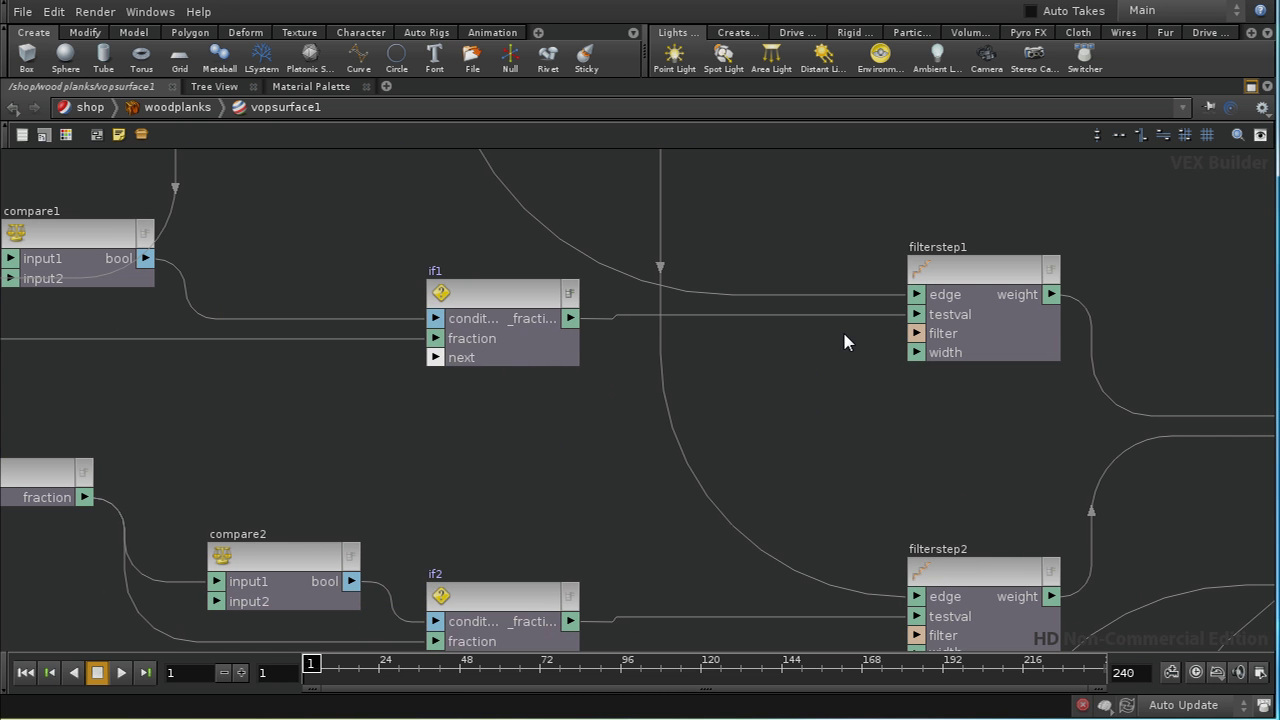
middle_click_drag(982, 463, 707, 407)
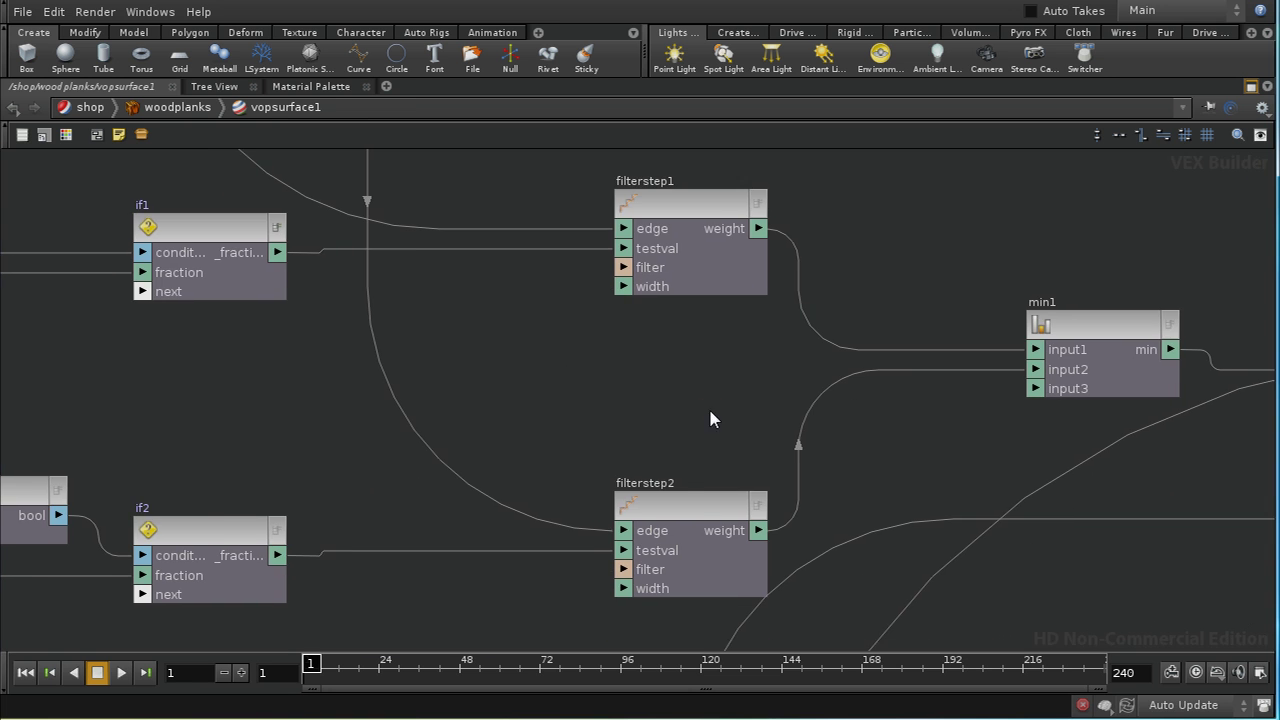
scroll(710, 408, "down", 2)
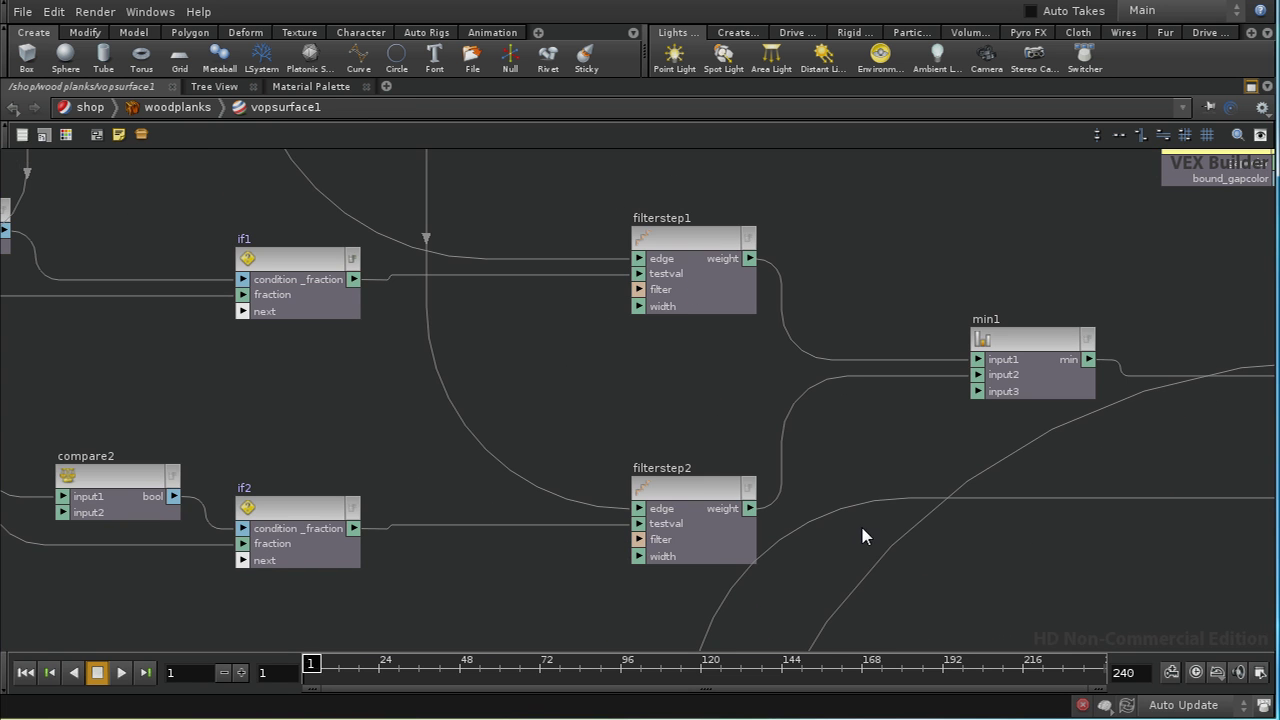
scroll(846, 466, "down", 3)
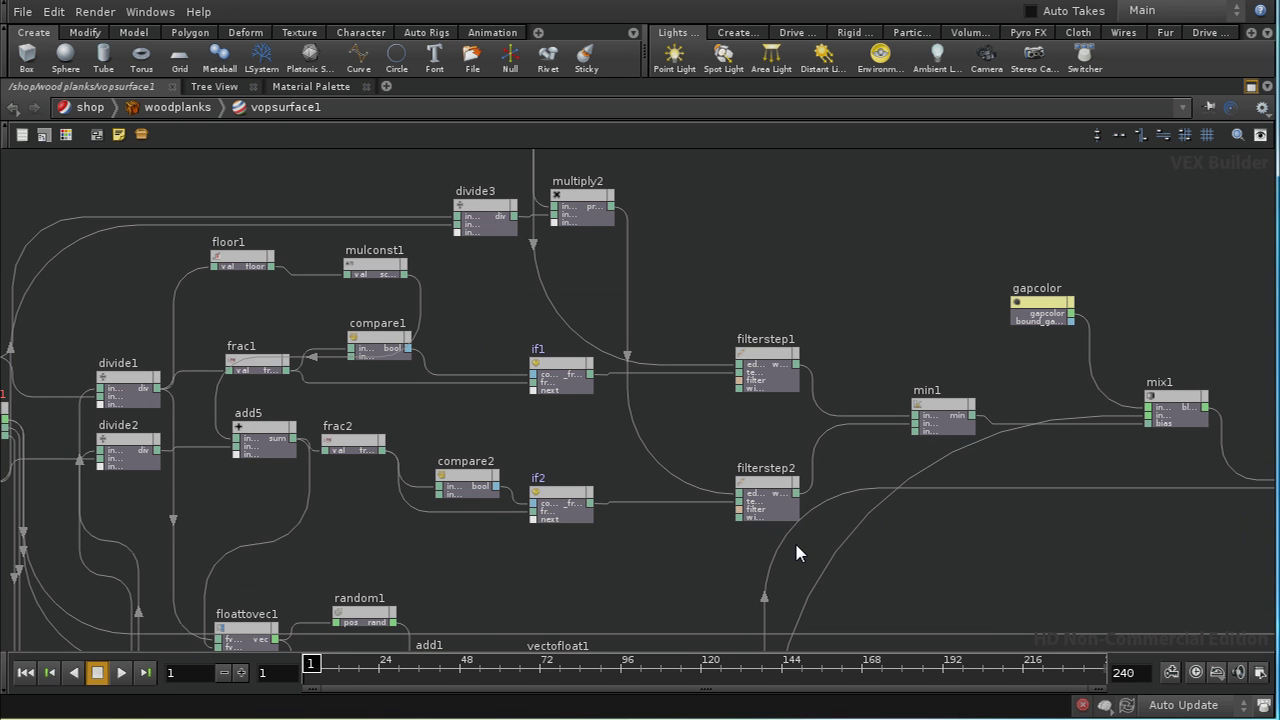
middle_click_drag(834, 456, 831, 416)
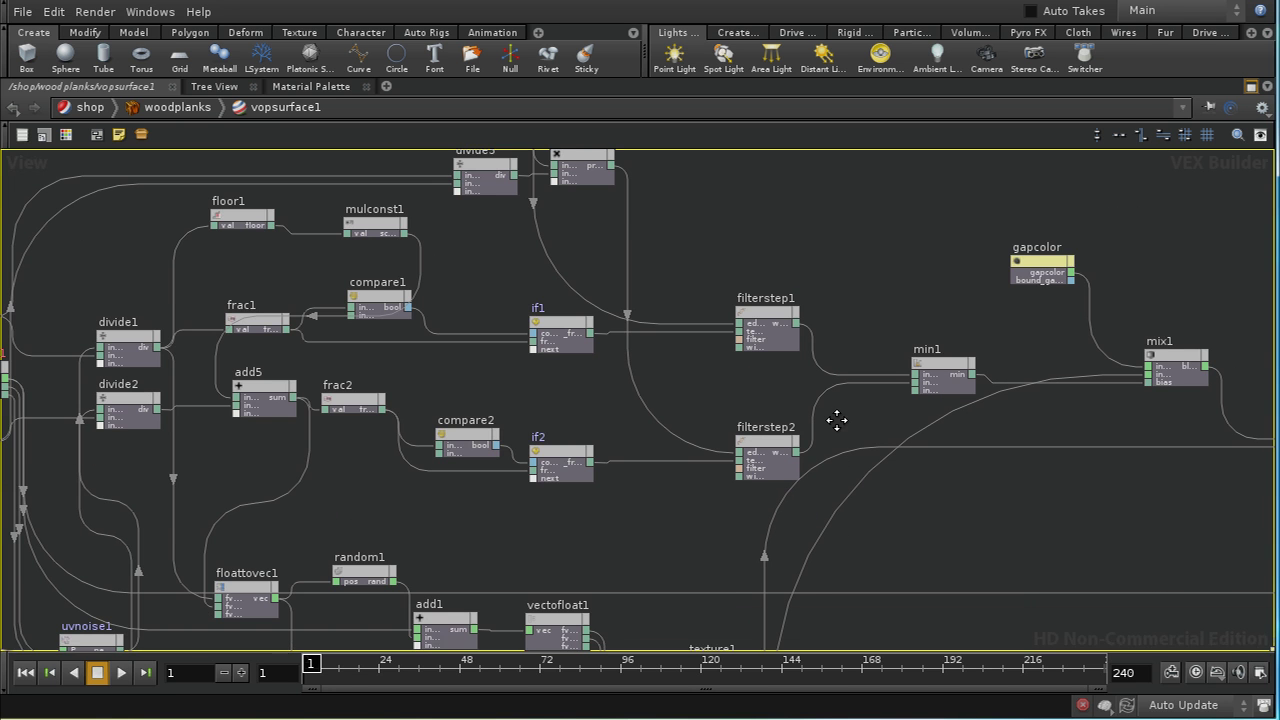
middle_click_drag(783, 267, 783, 317)
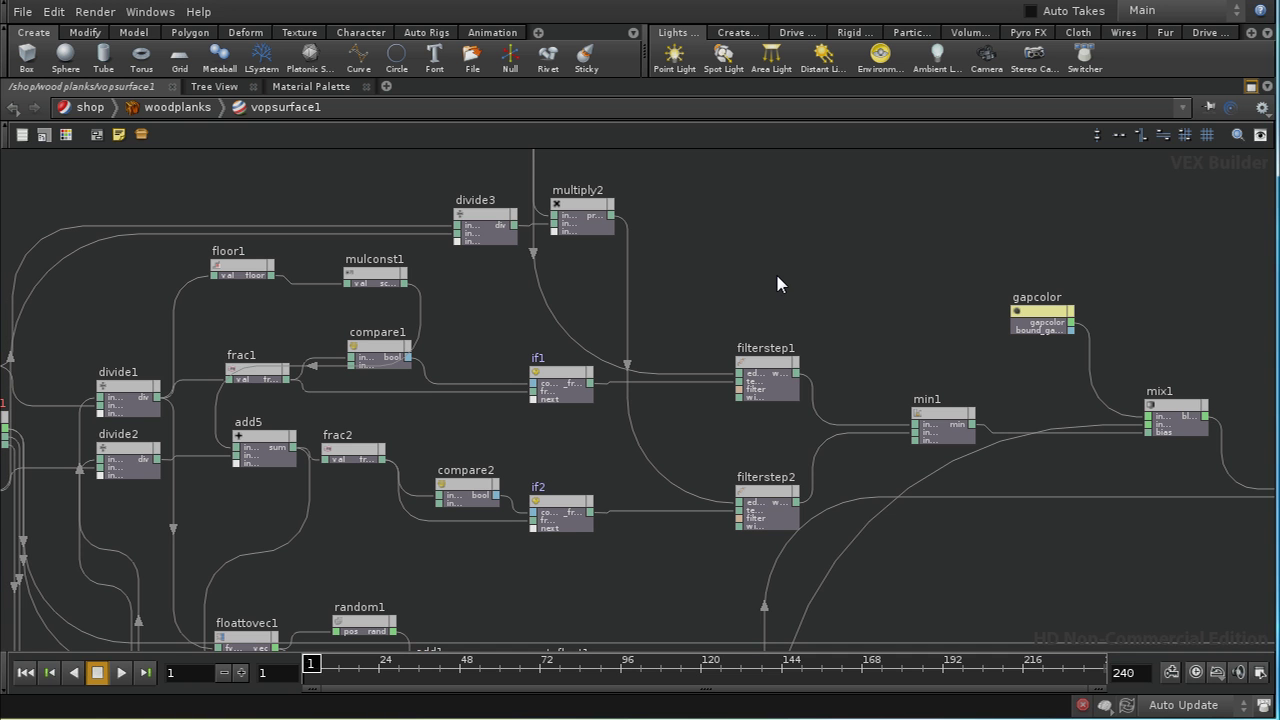
- Add a Filter Pulse Train node to the network and place it just above filterstep1
key("Tab")
type("fi")
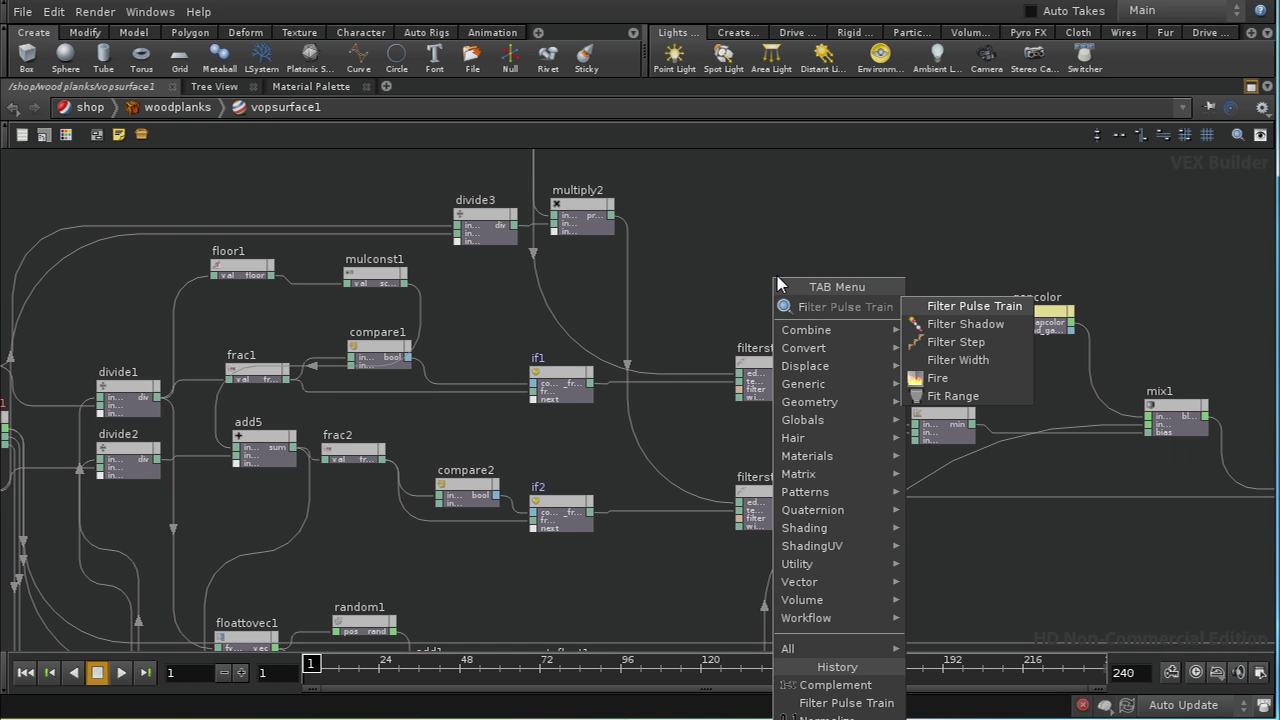
left_click(945, 307)
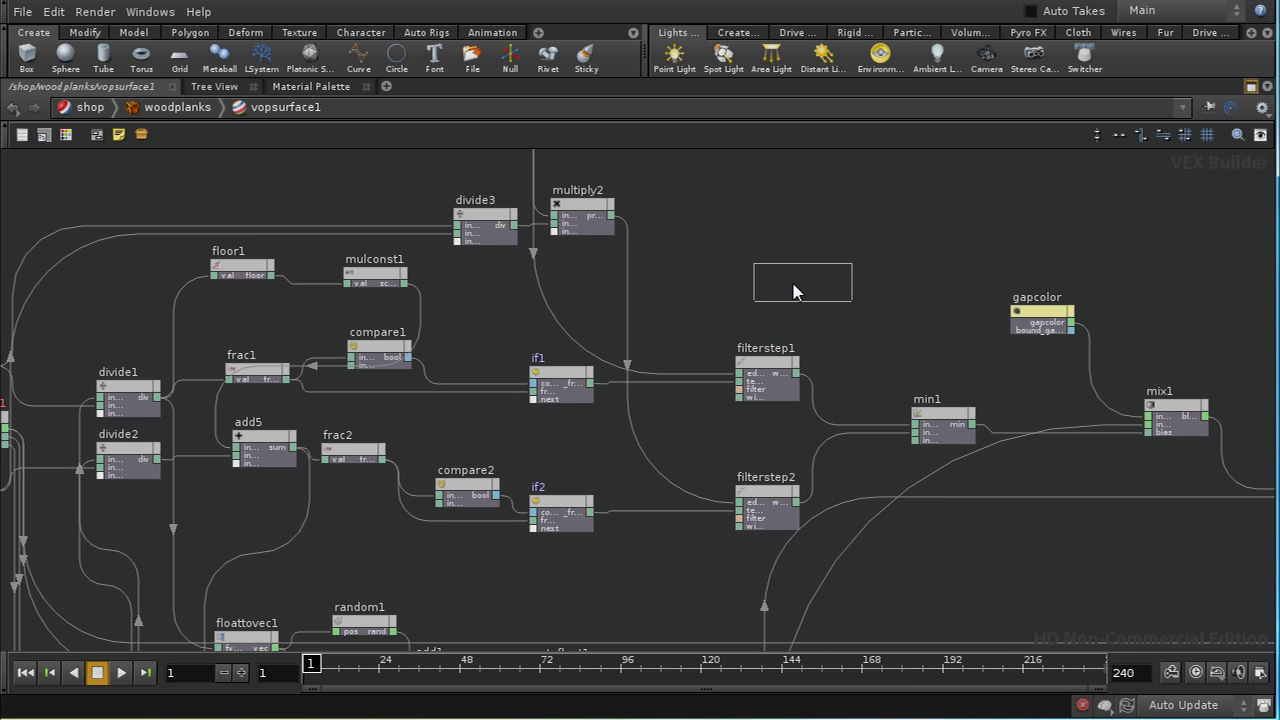
left_click(776, 290)
right_click_drag(833, 376, 833, 347)
middle_click_drag(826, 337, 824, 383)
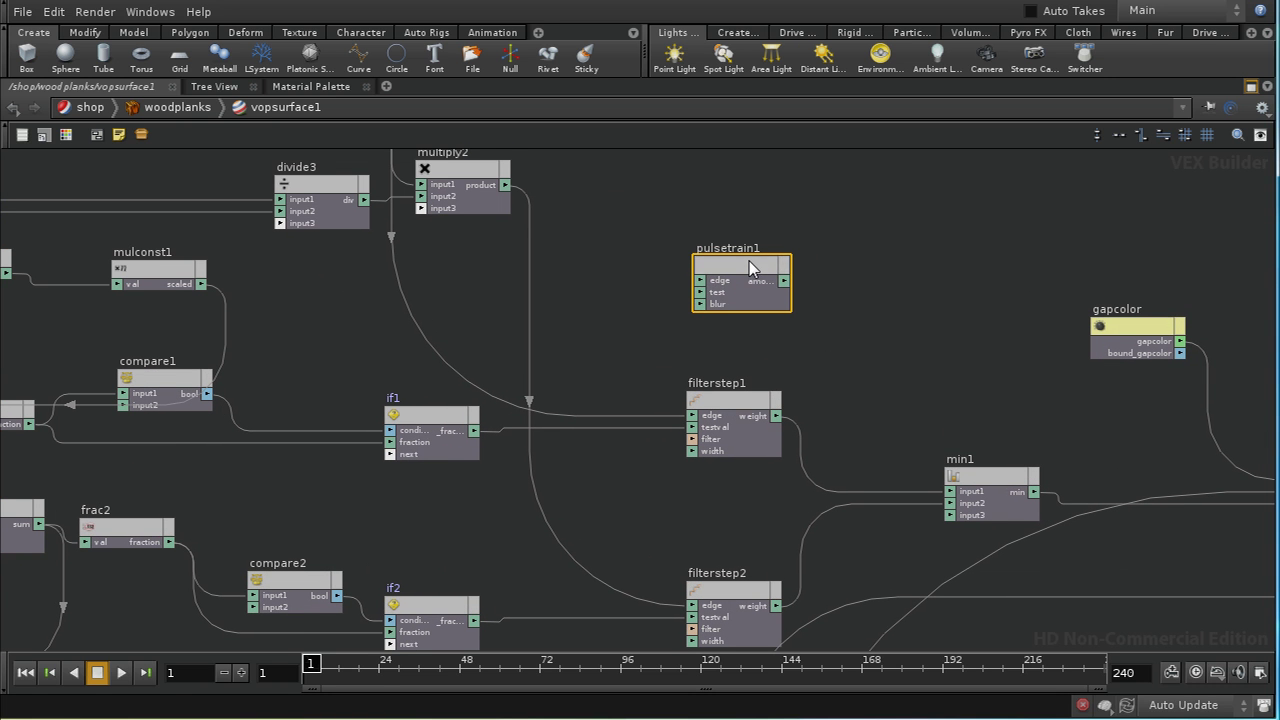
left_click_drag(745, 265, 739, 281)
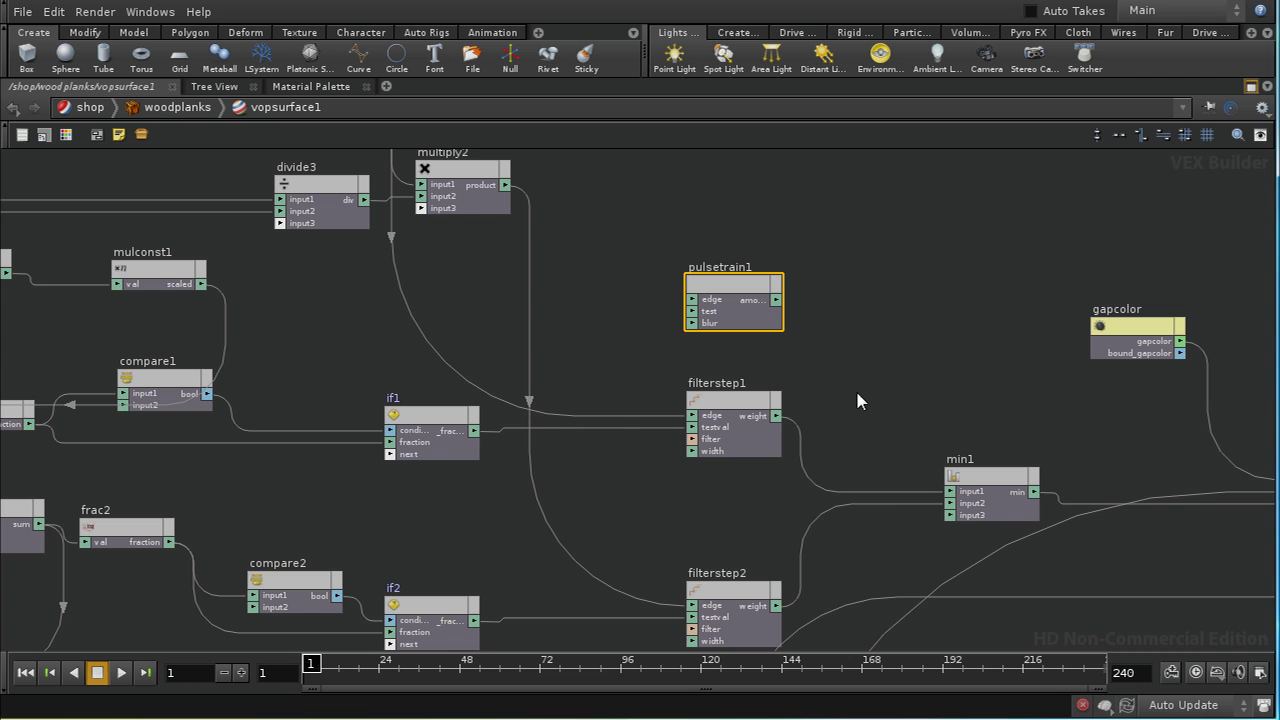
- Connect the product output of multiply2 to the edge input of pulsetrain1
middle_click_drag(597, 417, 661, 365)
left_click_drag(585, 309, 767, 426)
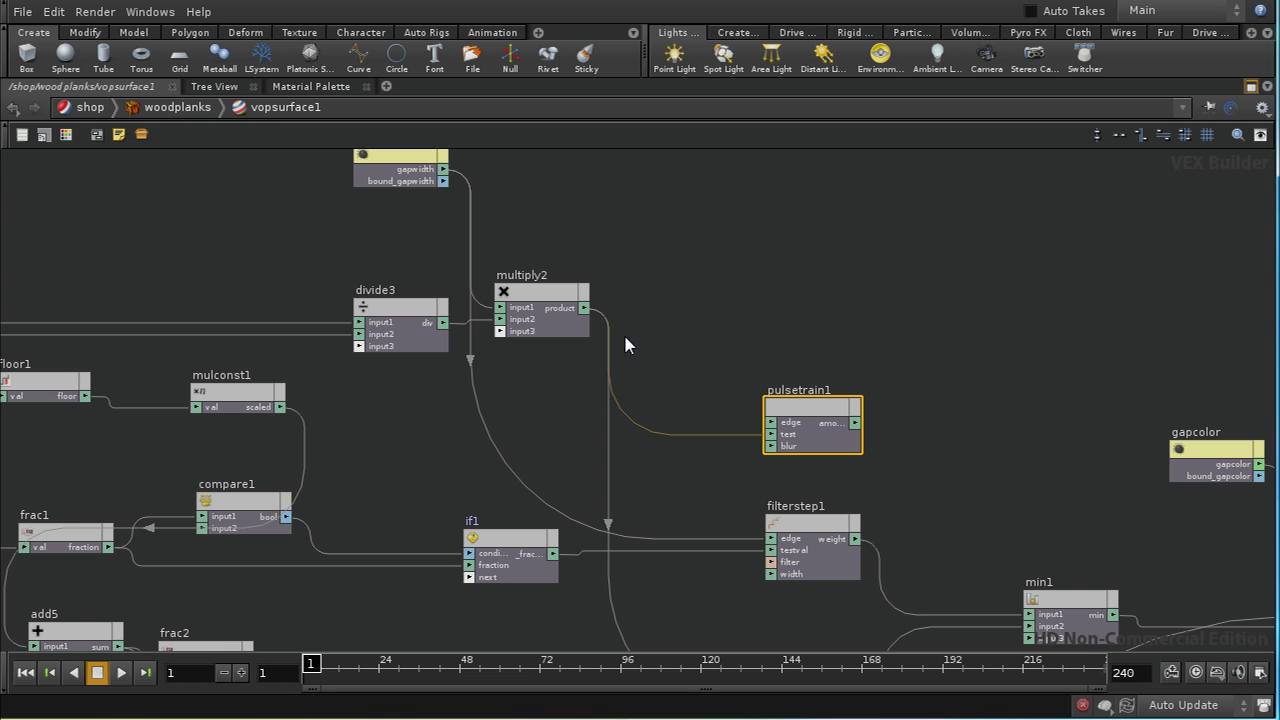
left_click_drag(586, 312, 700, 430)
- Duplicate pulsetrain1 and feed the copy's edge input directly from the gapwidth parameter
middle_click_drag(668, 483, 740, 250)
key("ctrl+c")
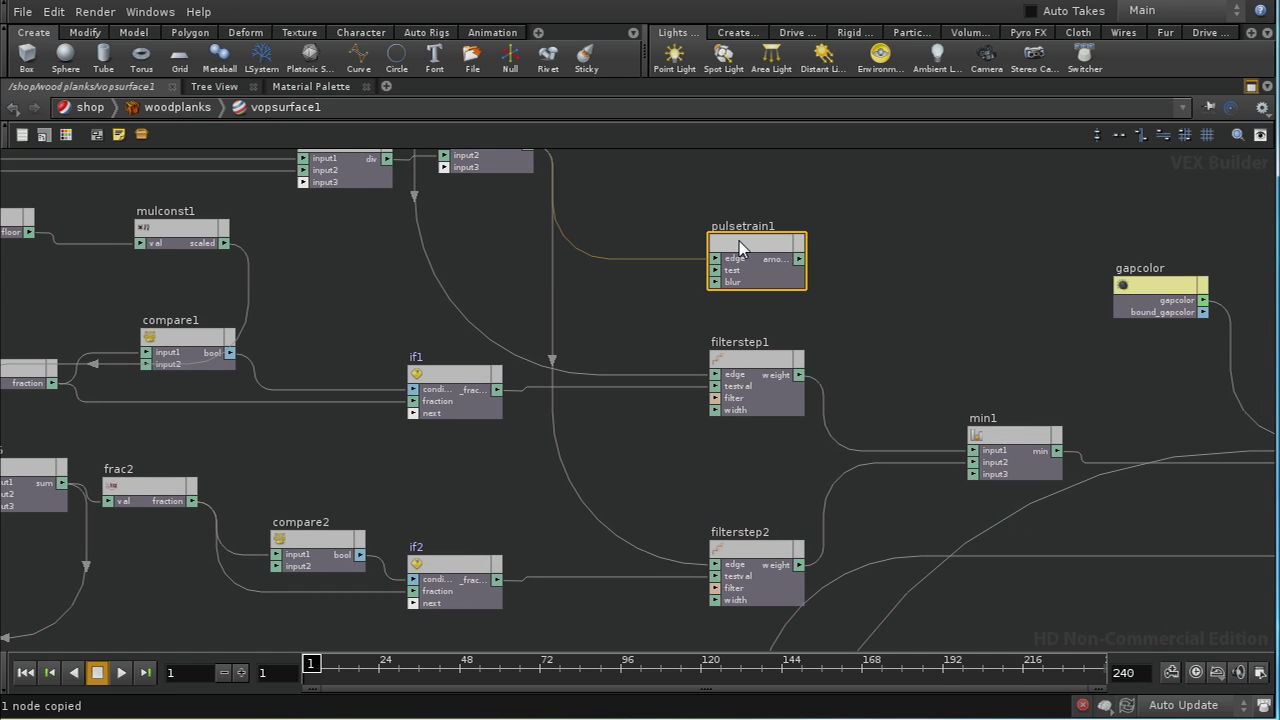
key("ctrl+v")
left_click_drag(853, 299, 854, 312)
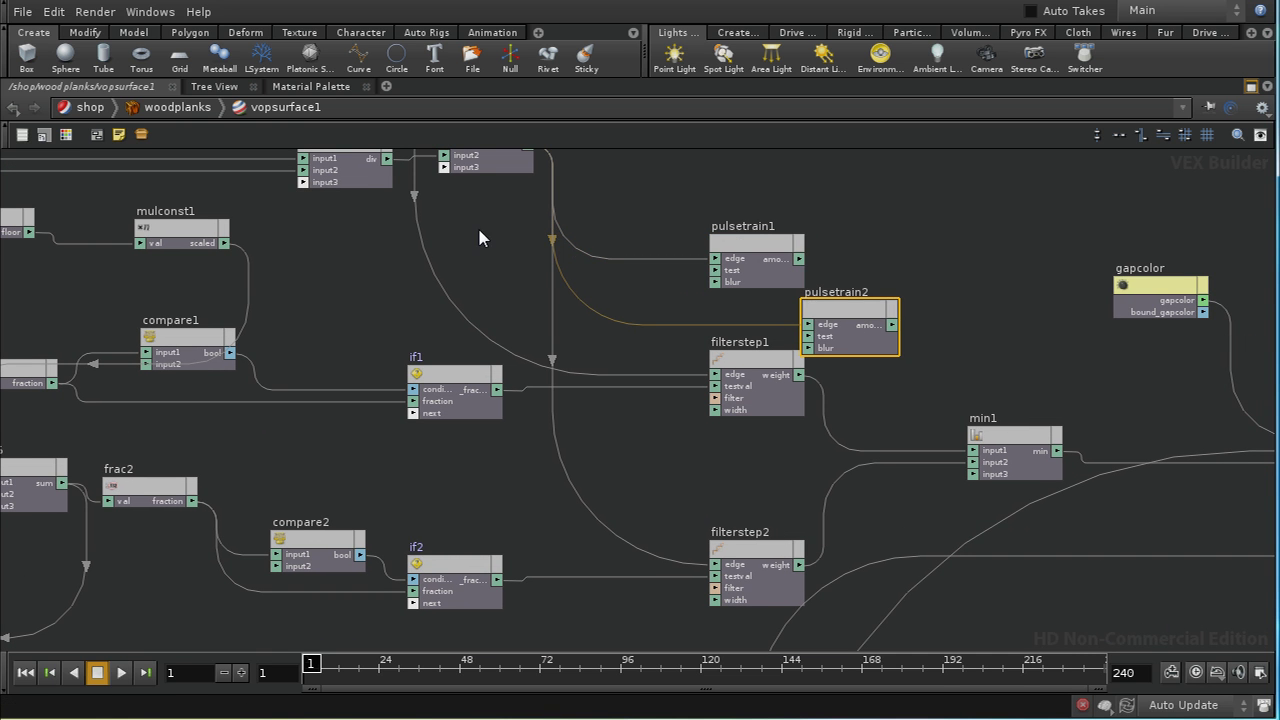
middle_click_drag(496, 313, 500, 431)
middle_click_drag(418, 204, 474, 294)
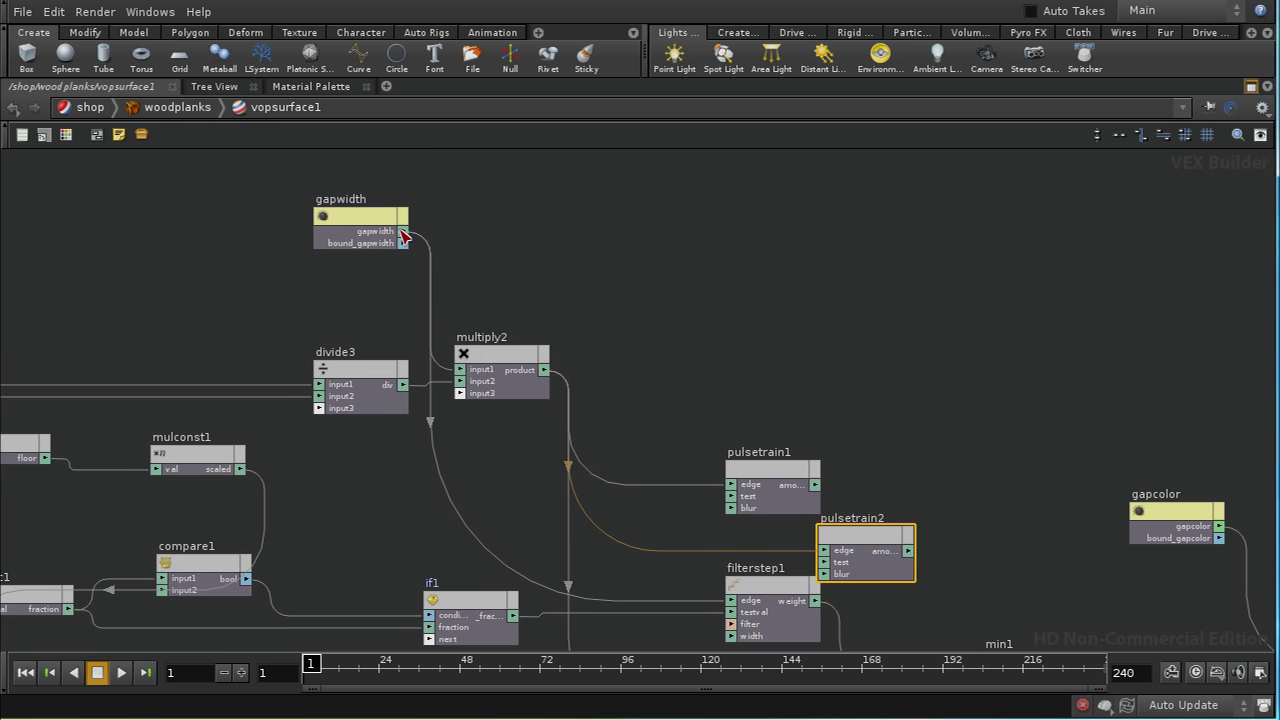
left_click_drag(403, 231, 829, 556)
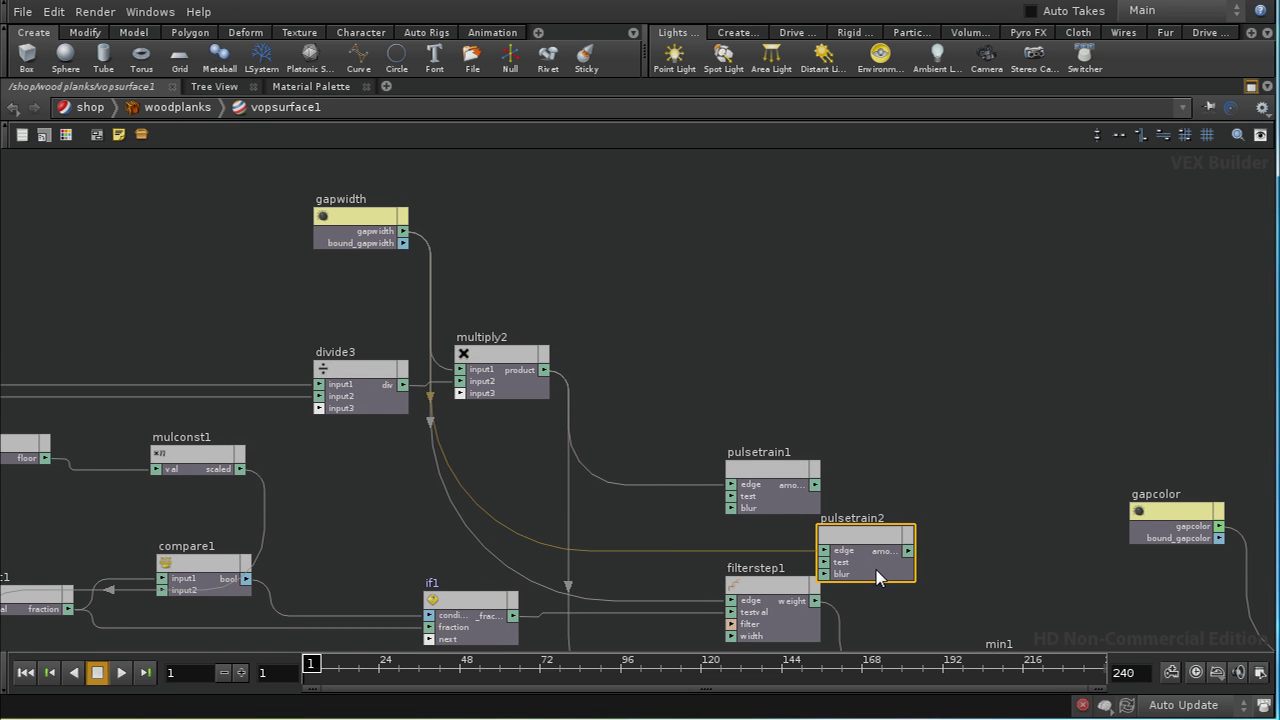
- Delete the filterstep1 and filterstep2 nodes
middle_click_drag(800, 621, 765, 443)
left_click(739, 408)
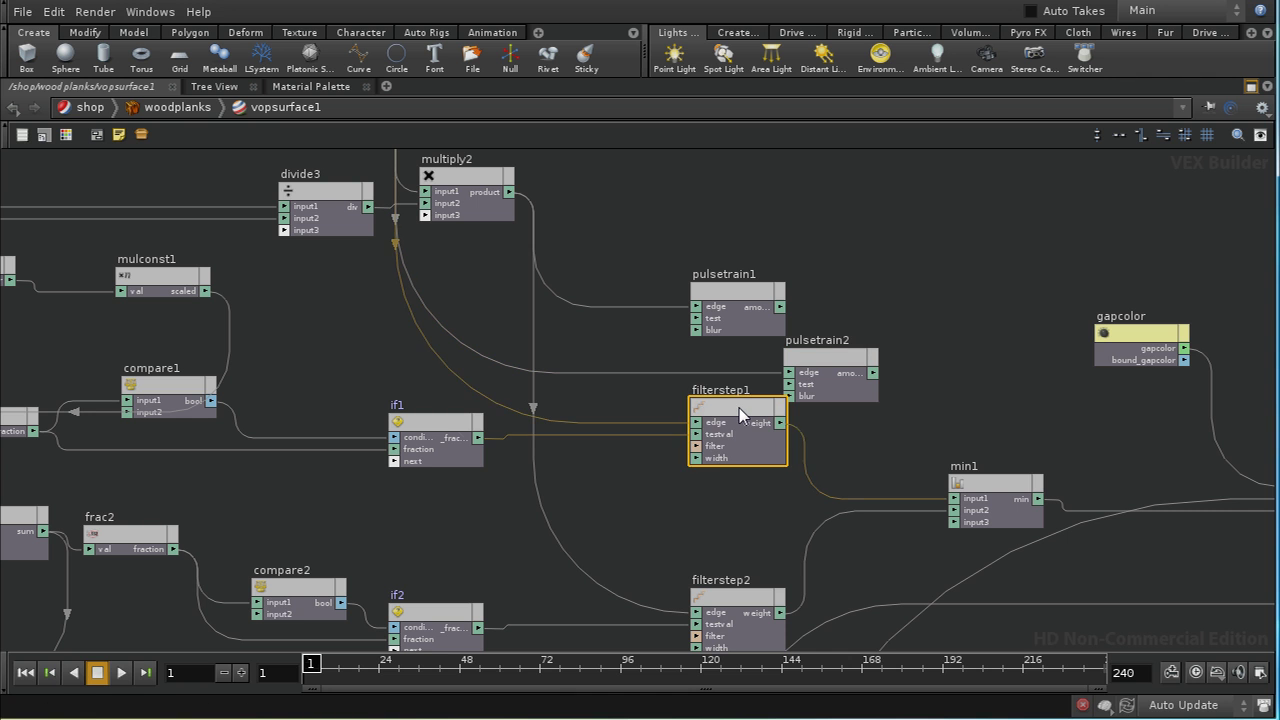
key("Delete")
left_click(739, 597)
key("Delete")
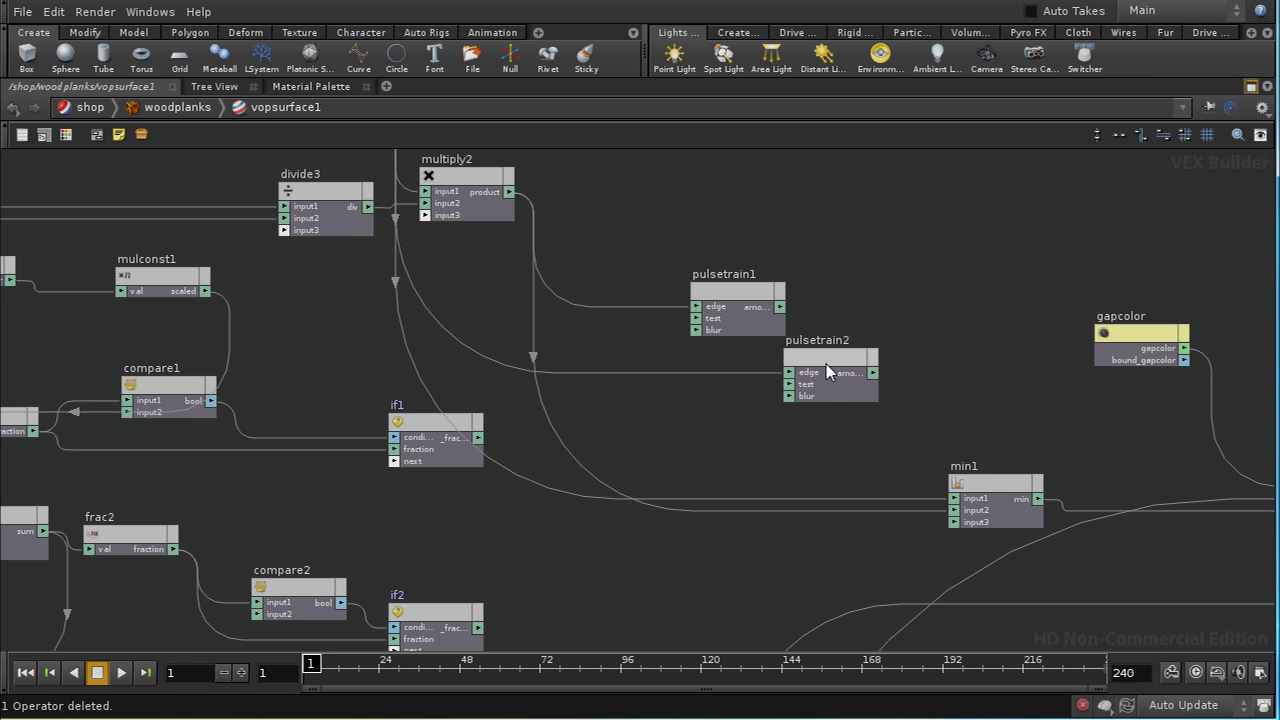
- Place pulsetrain2 below pulsetrain1, wiring pulsetrain1 into input1 and pulsetrain2 into input2 of min1
left_click_drag(826, 369, 966, 528)
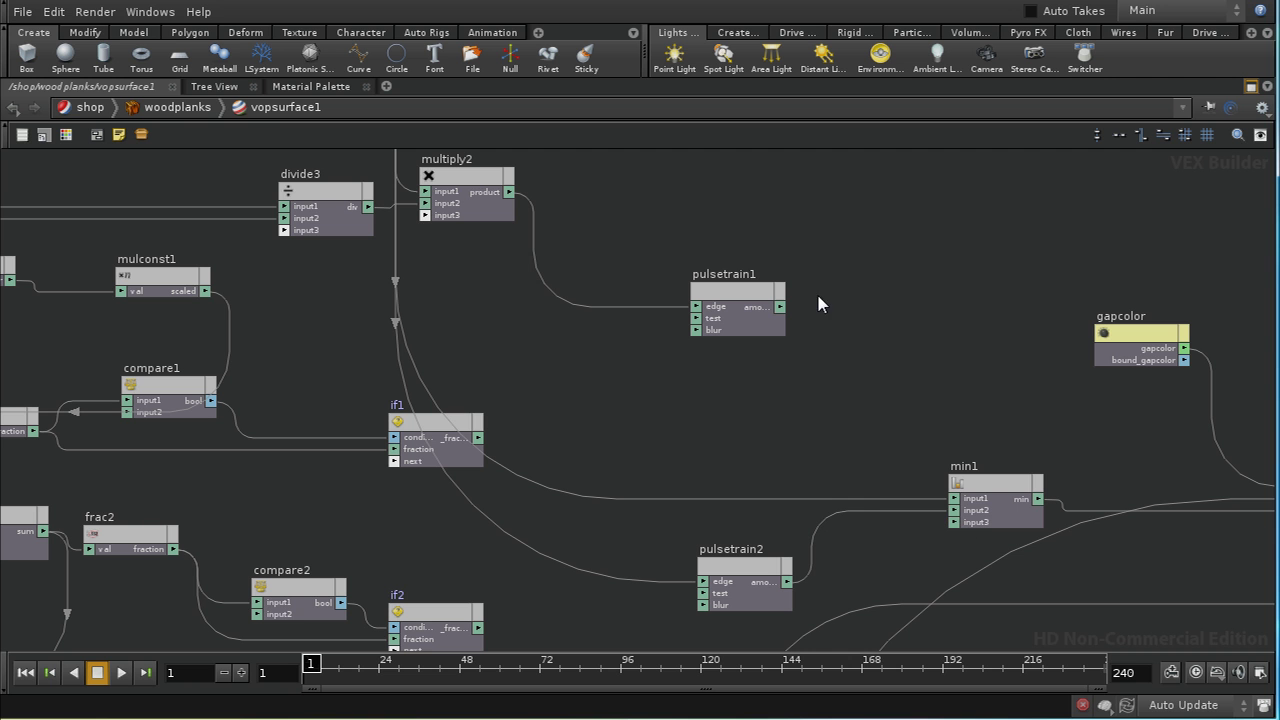
left_click_drag(783, 308, 957, 507)
- Delete the if1, if2 and compare2 nodes that no longer drive the gap pattern
middle_click_drag(686, 471, 846, 357)
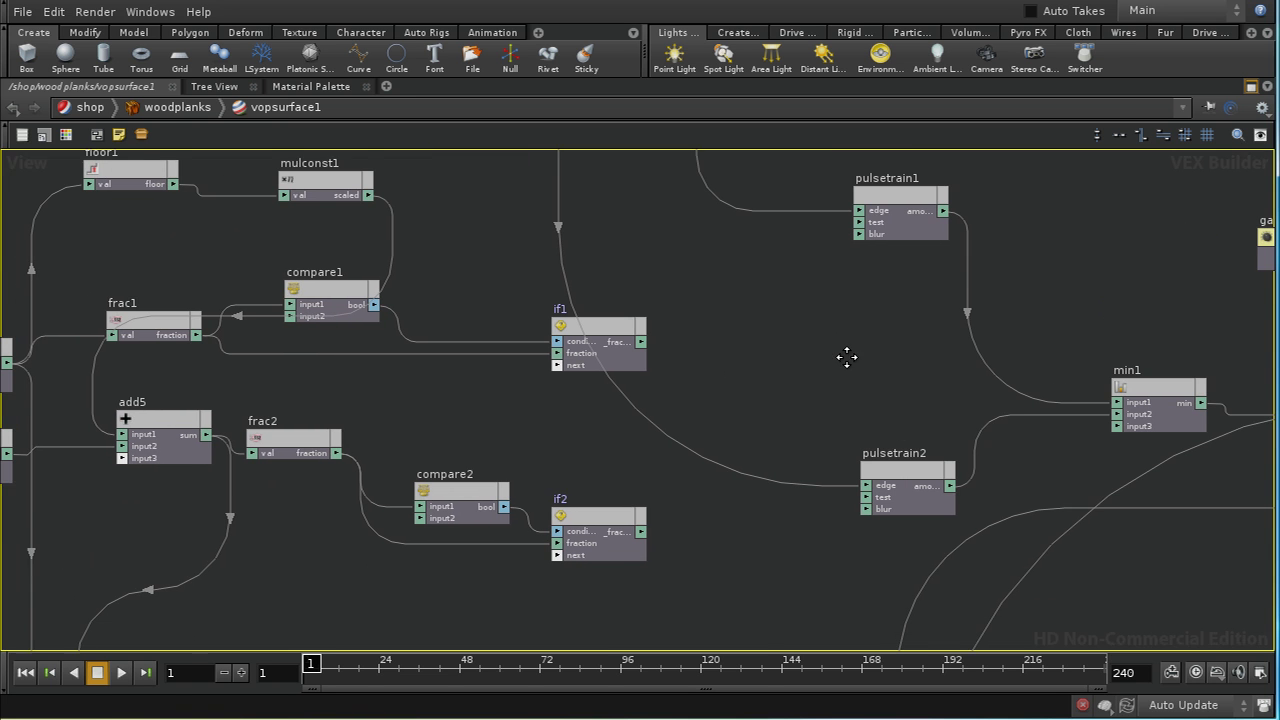
left_click_drag(611, 329, 604, 322)
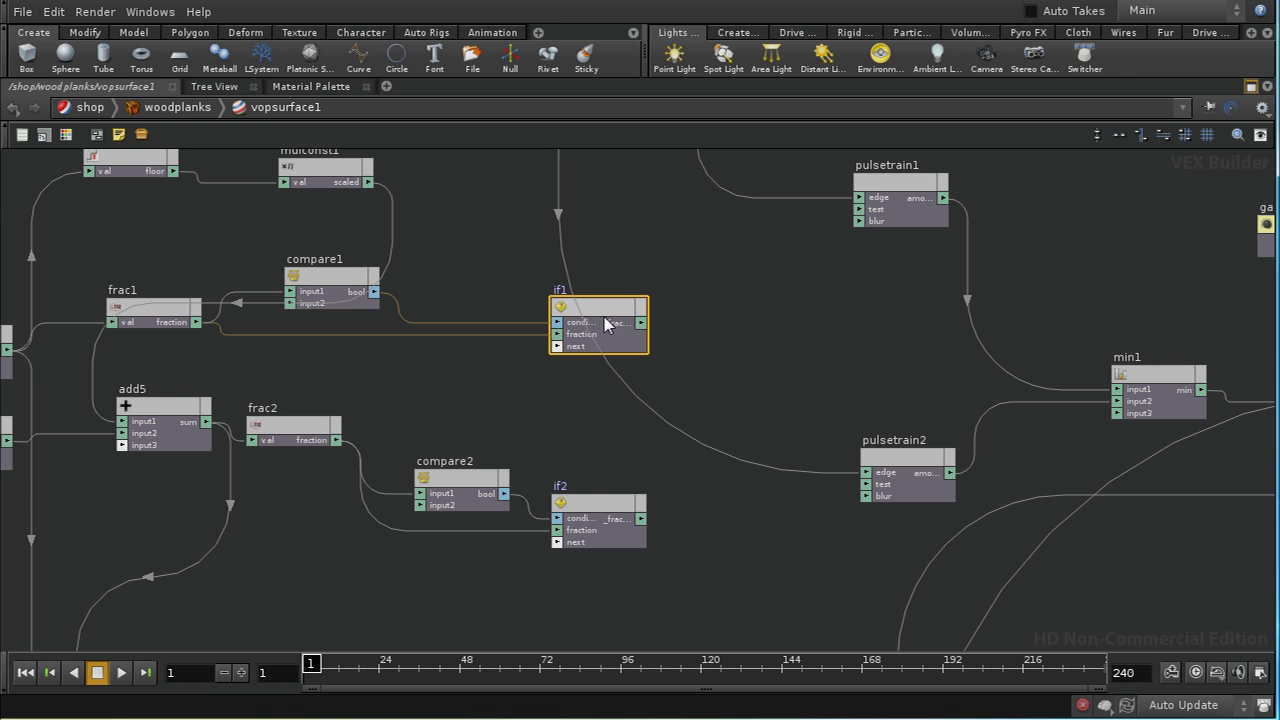
key("Delete")
left_click(614, 506)
key("Delete")
left_click(494, 487)
key("Delete")
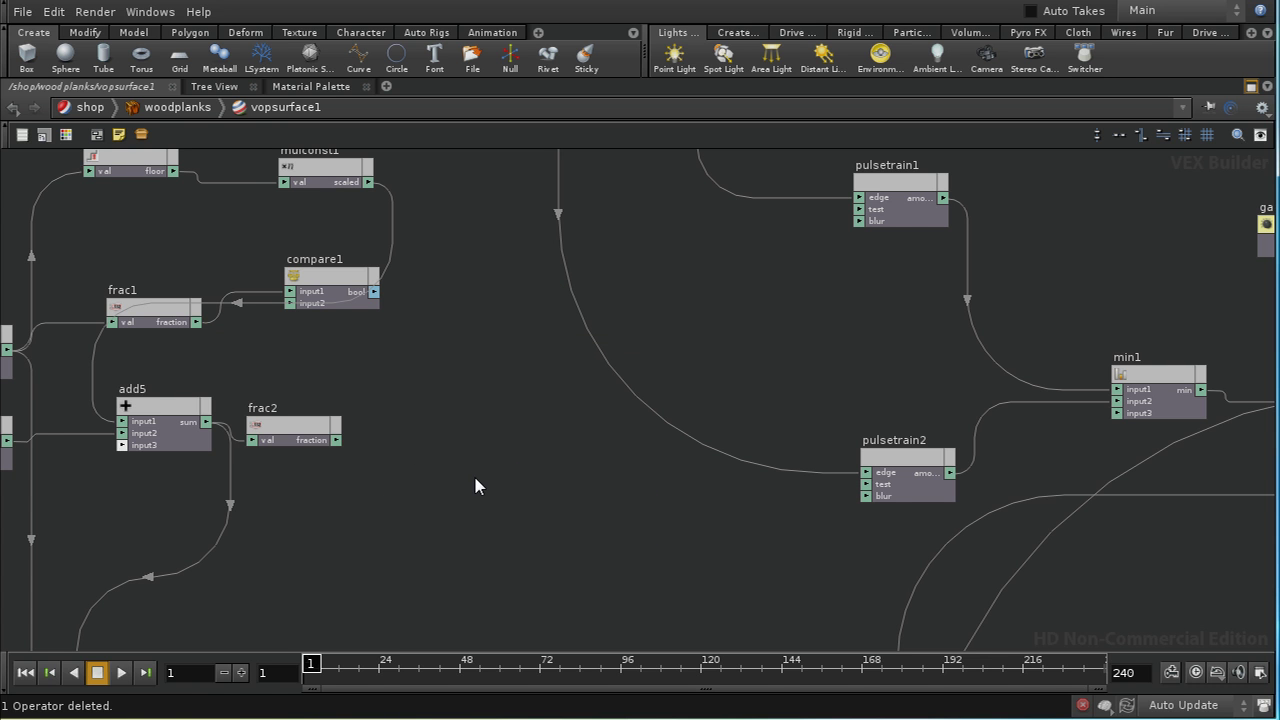
- Delete the frac2, compare1 and frac1 nodes, keeping only the floor1, mulconst1 and add5 chain
left_click(310, 422)
key("Delete")
left_click(319, 290)
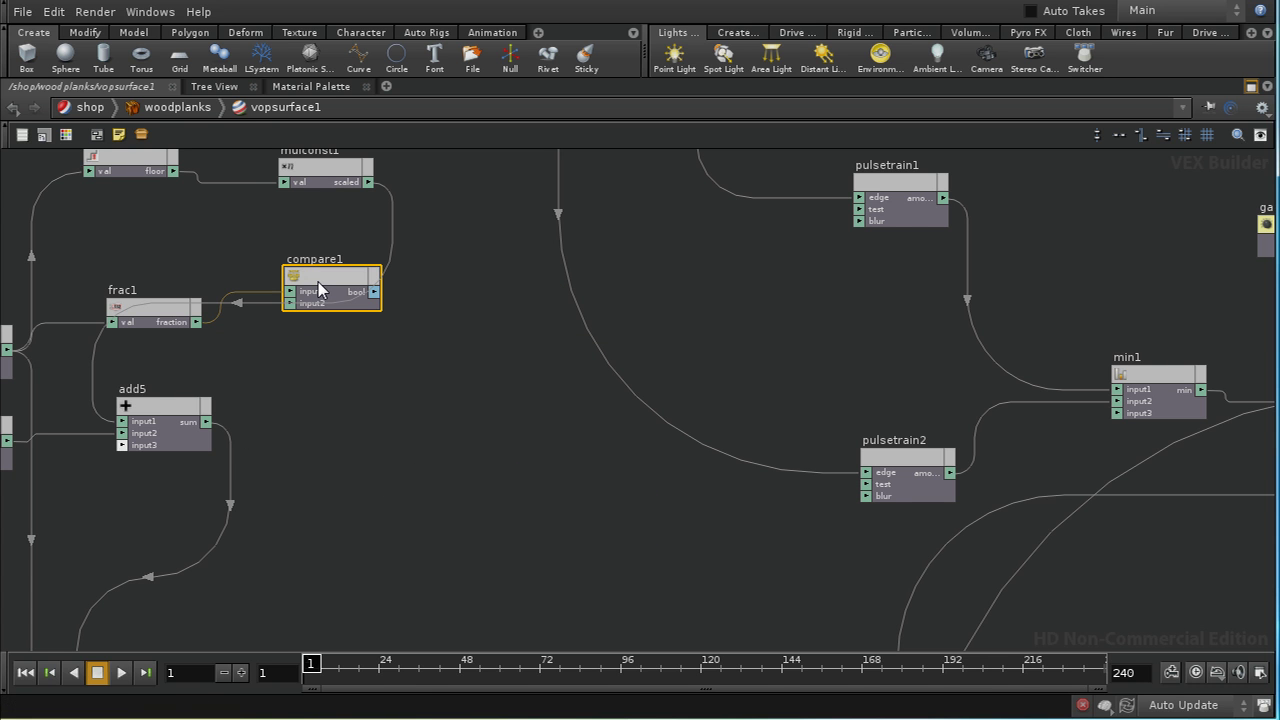
key("Delete")
left_click_drag(190, 320, 174, 320)
key("Delete")
- Connect the add5 sum to the test input of pulsetrain2 and the divide1 result to the test input of pulsetrain1
middle_click_drag(340, 380, 400, 451)
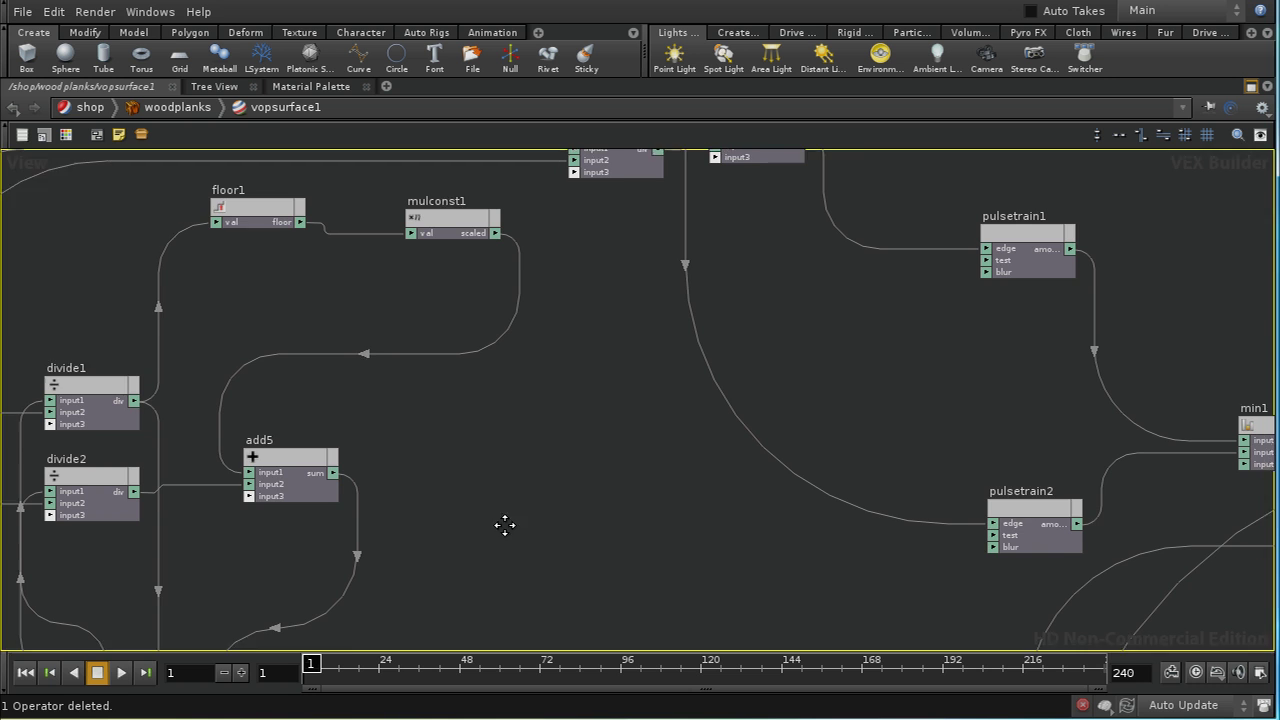
scroll(503, 523, "up", 2)
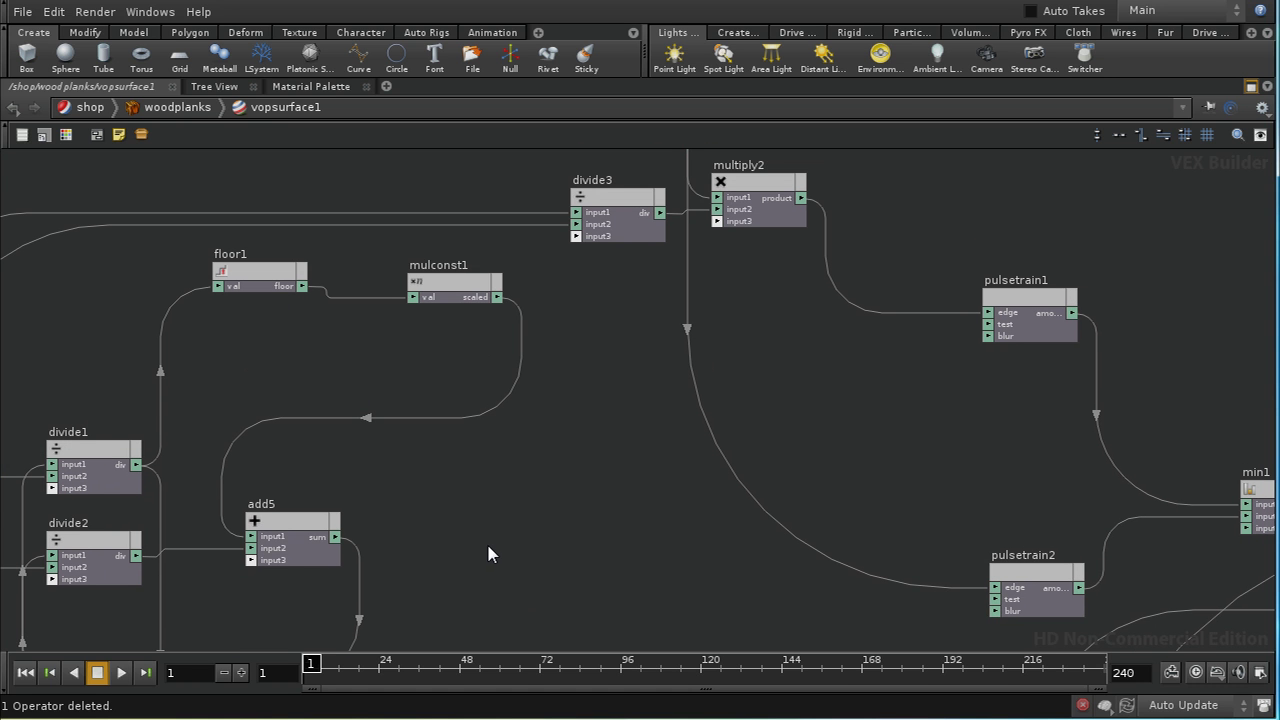
middle_click_drag(488, 553, 443, 466)
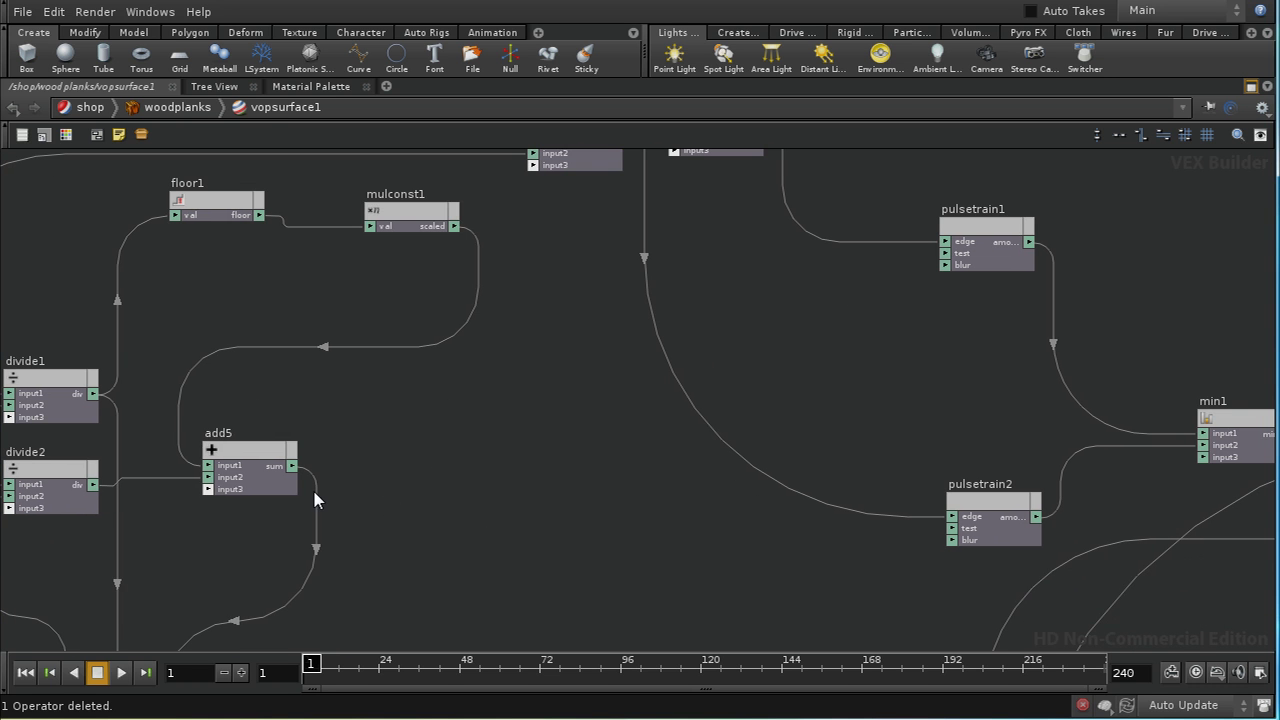
left_click_drag(292, 467, 955, 533)
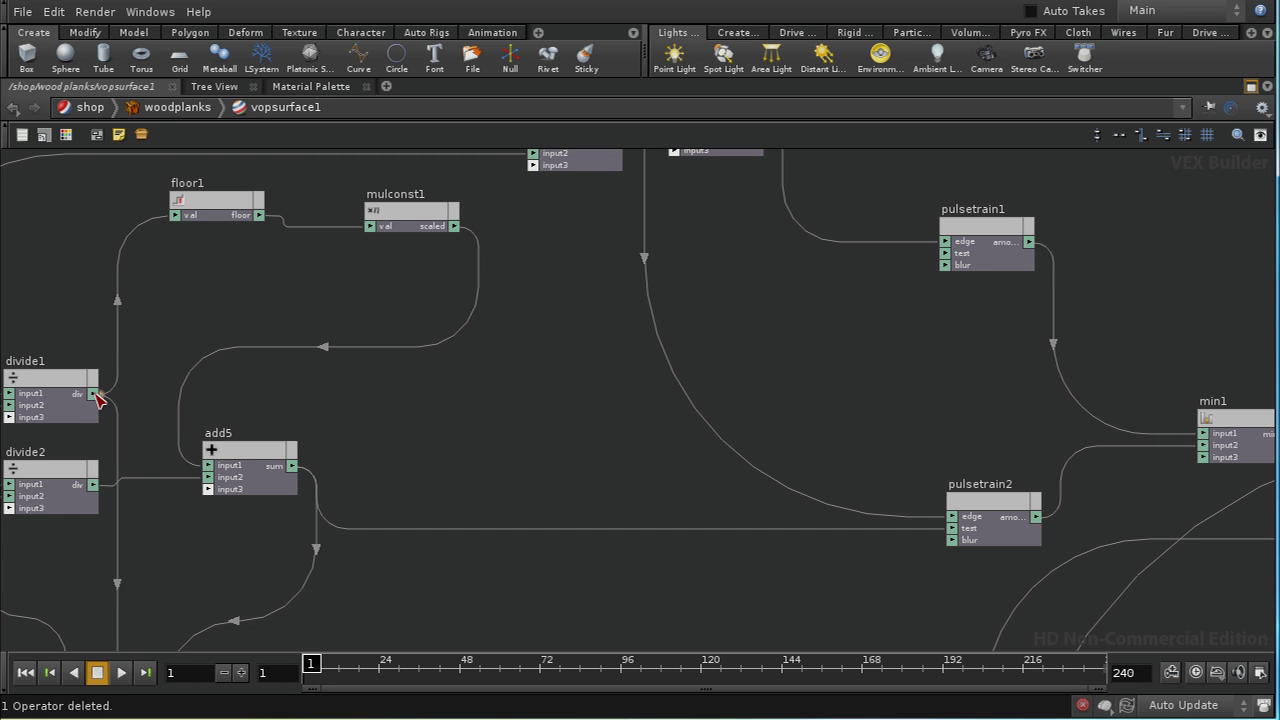
left_click_drag(97, 397, 946, 252)
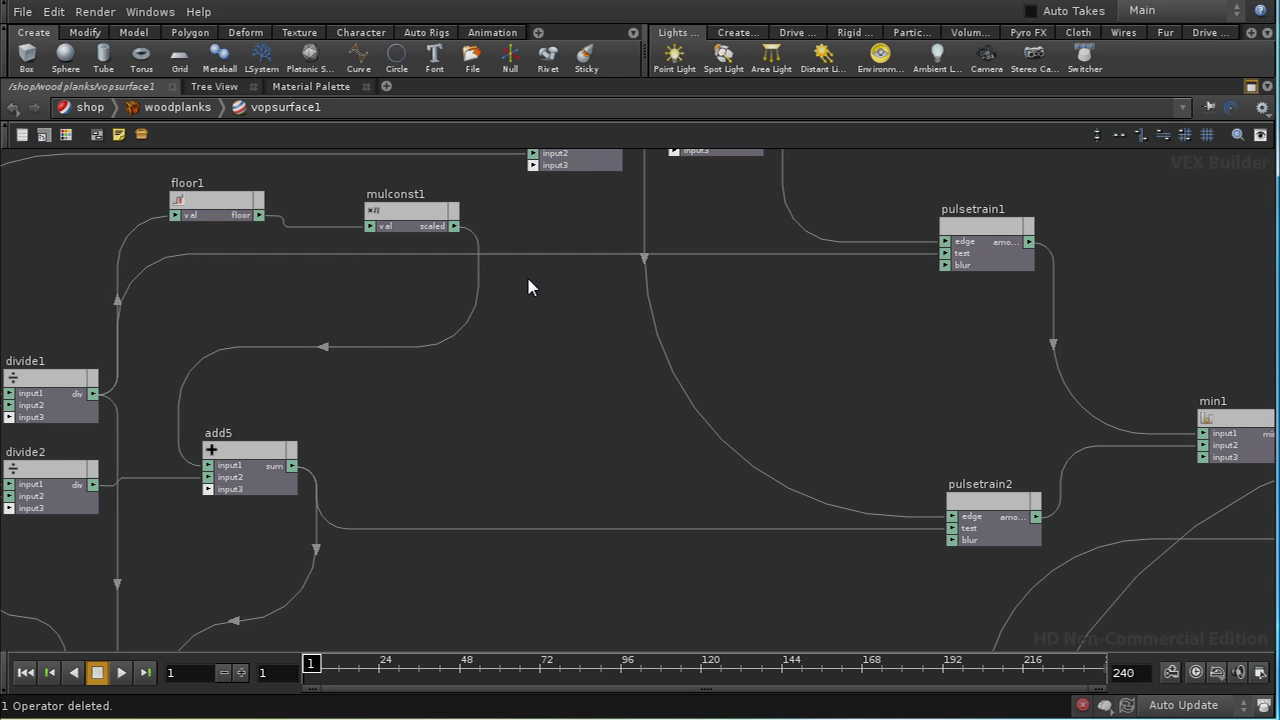
- Test render the scene with mantra1, and minimize the MPlay window
scroll(926, 420, "down", 5)
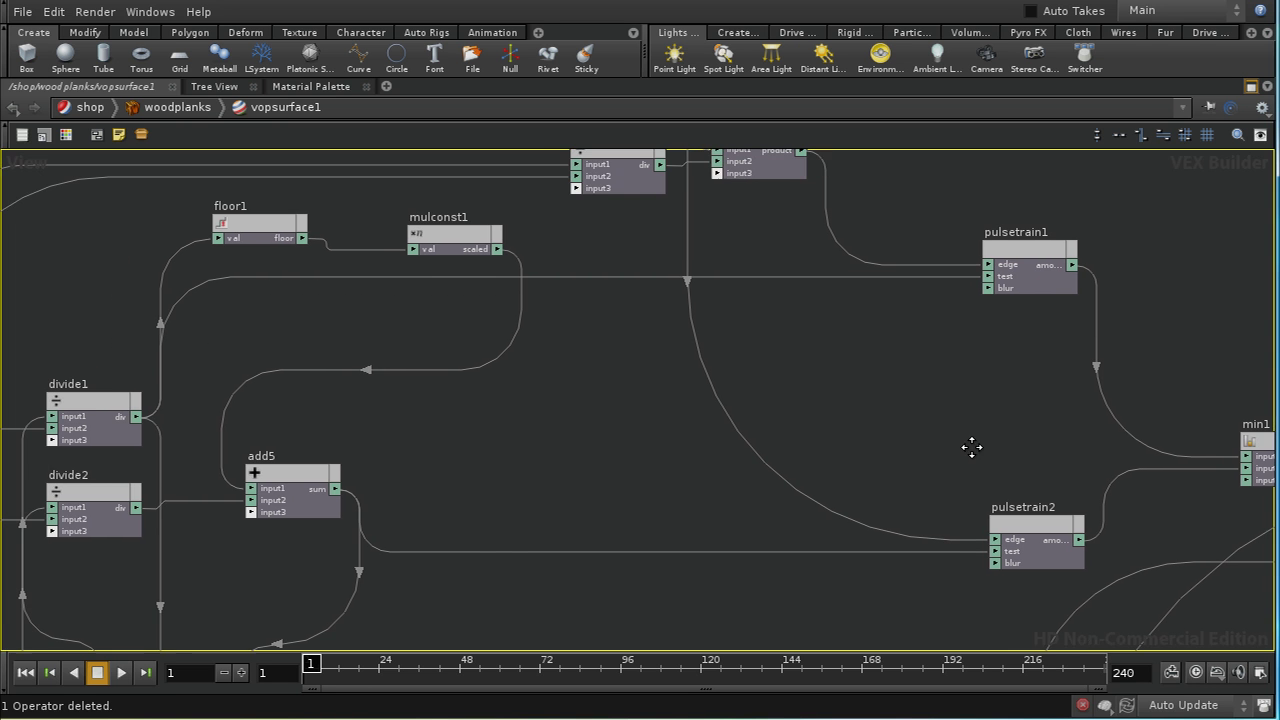
scroll(909, 423, "up", 1)
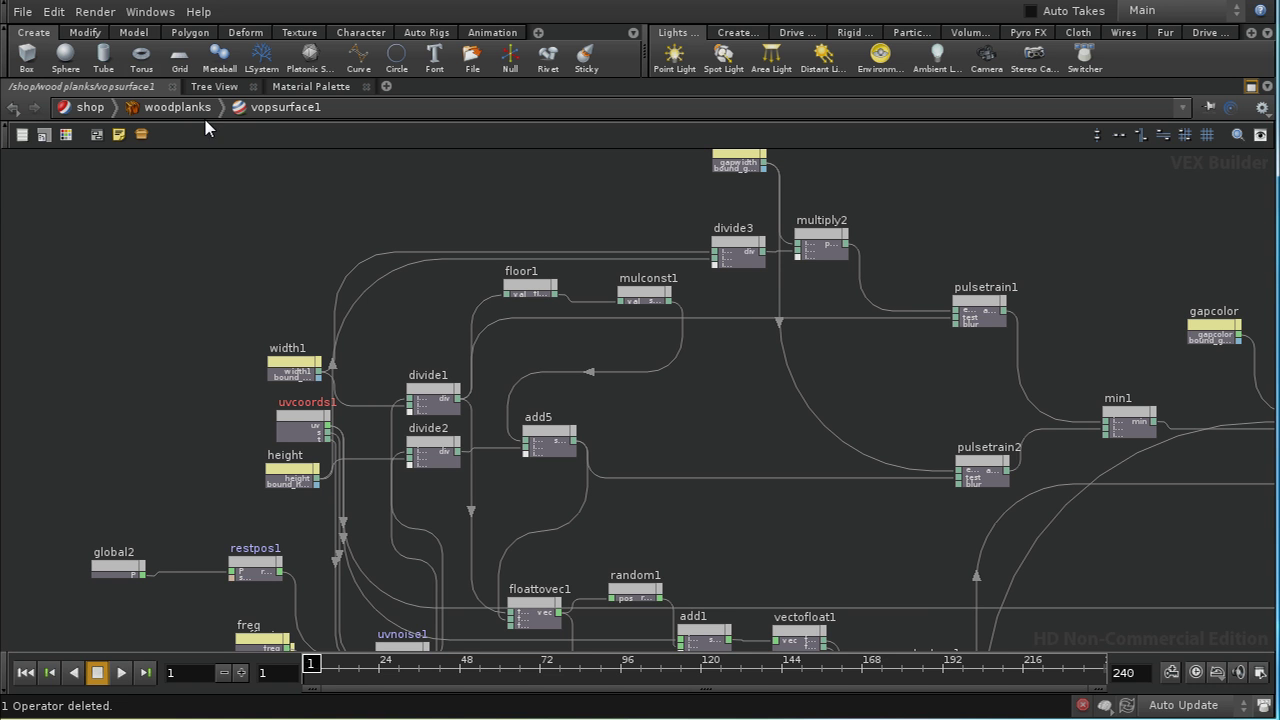
left_click(96, 12)
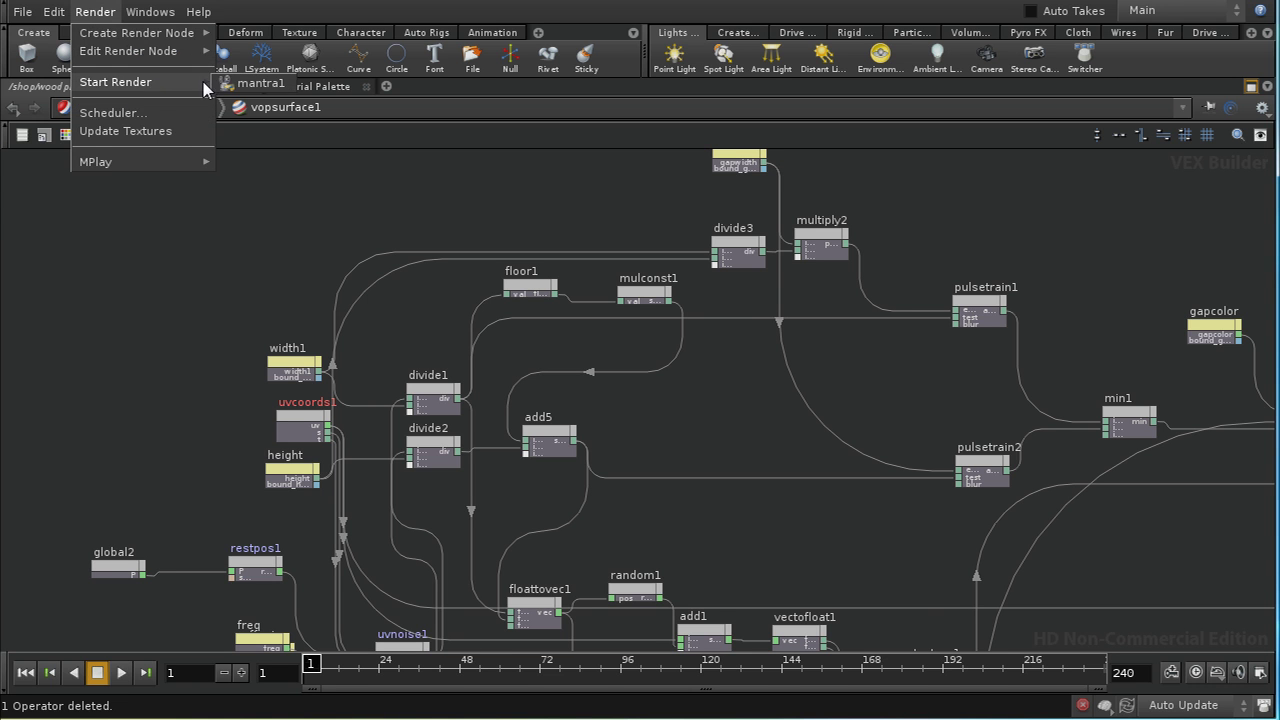
left_click(435, 363)
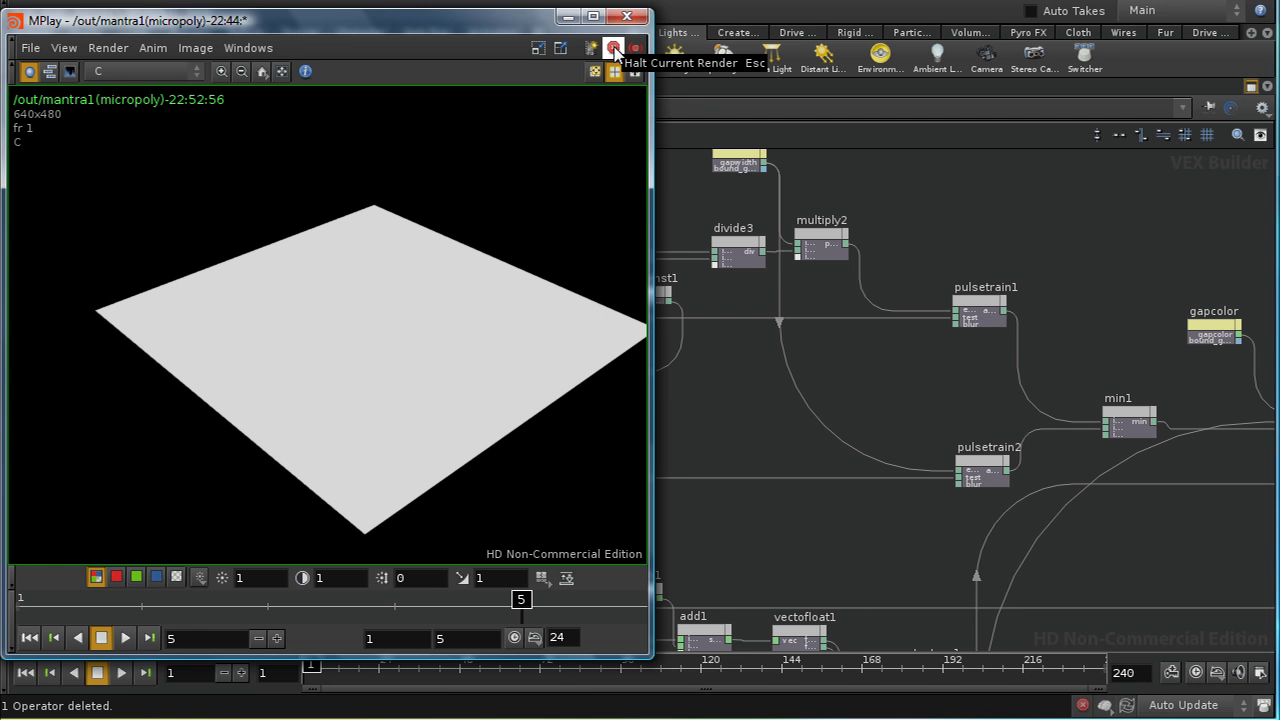
left_click(567, 17)
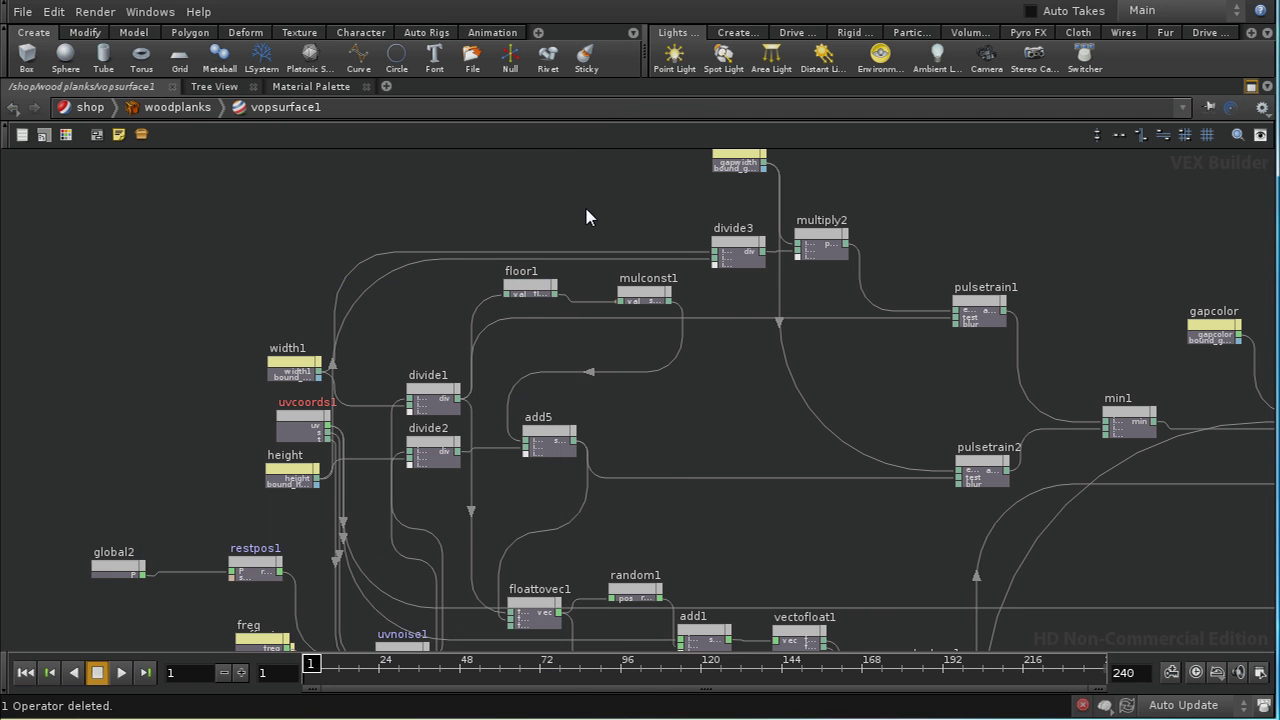
- Assign the woodplanks material from the shop level to the grid in the scene and render it with mantra1
left_click(100, 110)
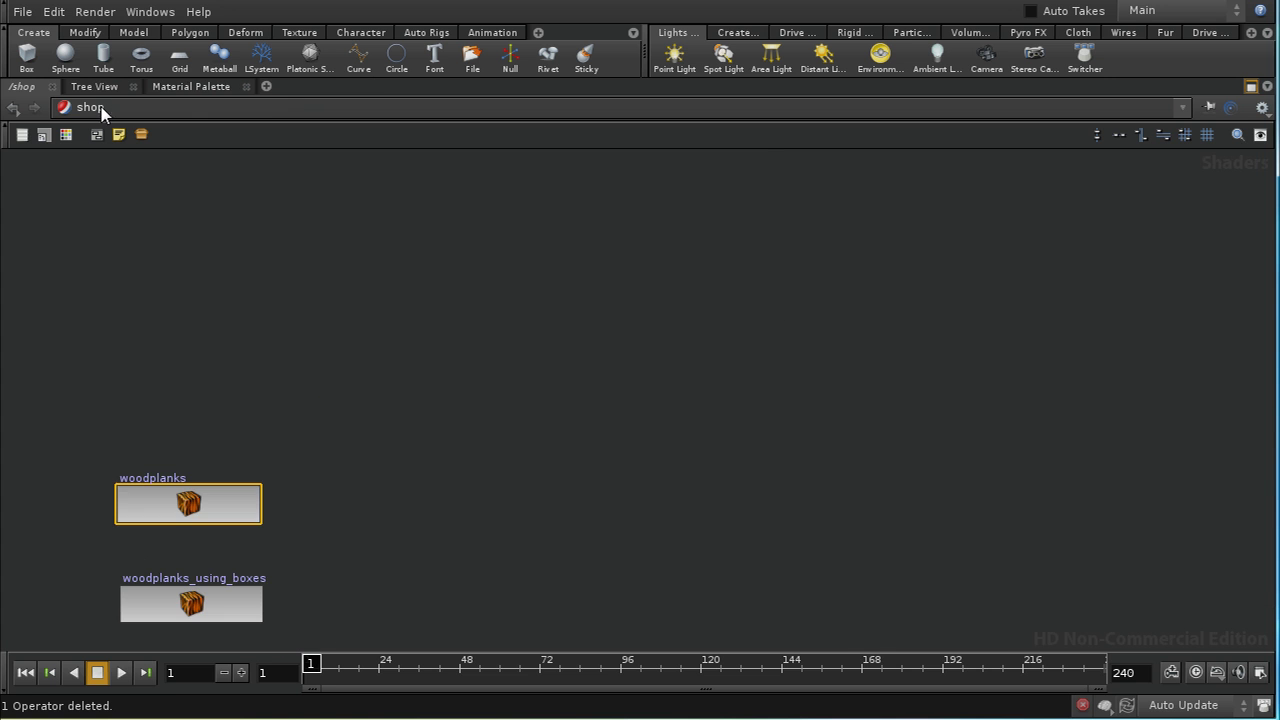
left_click(1251, 86)
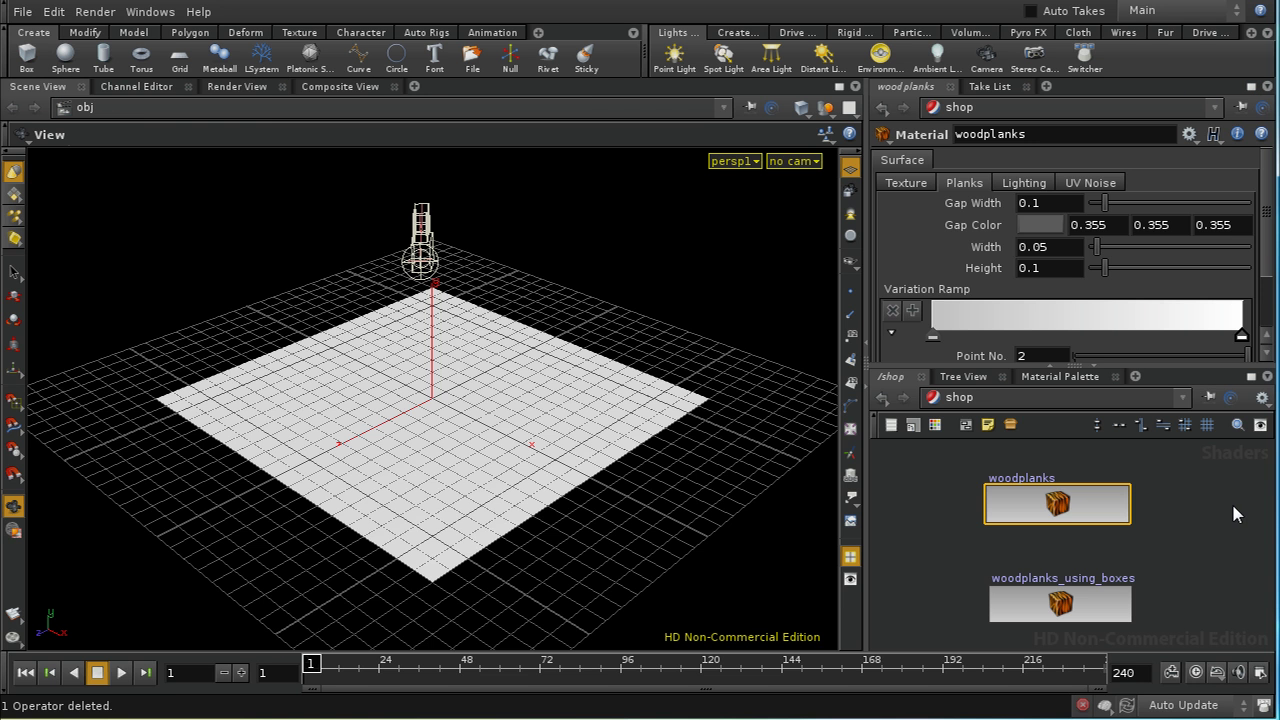
left_click_drag(1066, 513, 548, 411)
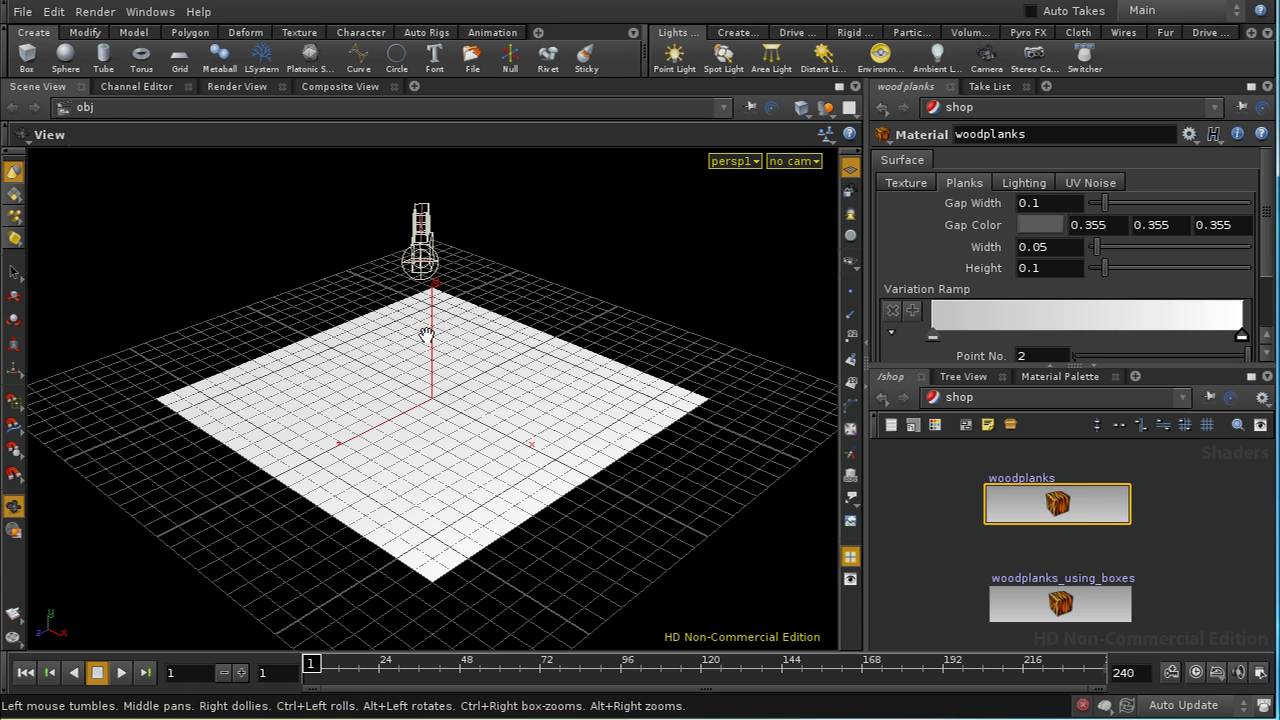
left_click(88, 11)
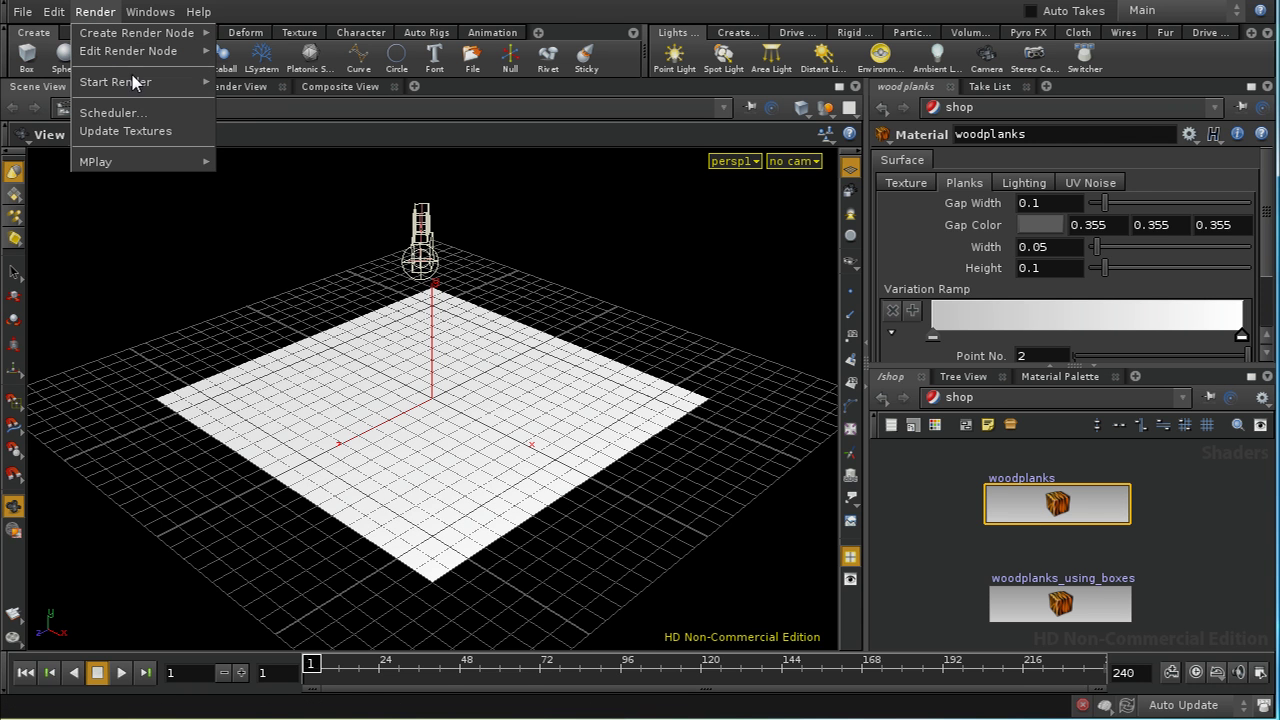
left_click(245, 87)
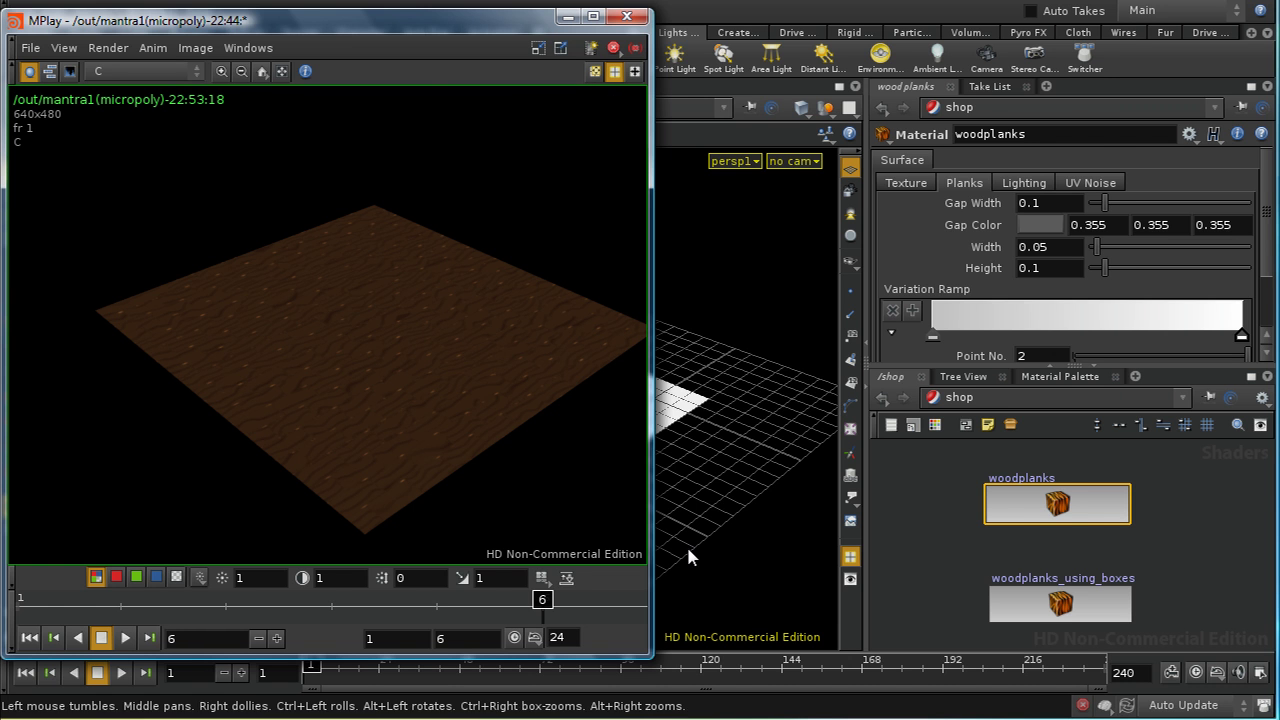
- Reopen the vopsurface1 network inside woodplanks in a maximized pane around the pulse train nodes, and minimize MPlay
double_click(1023, 504)
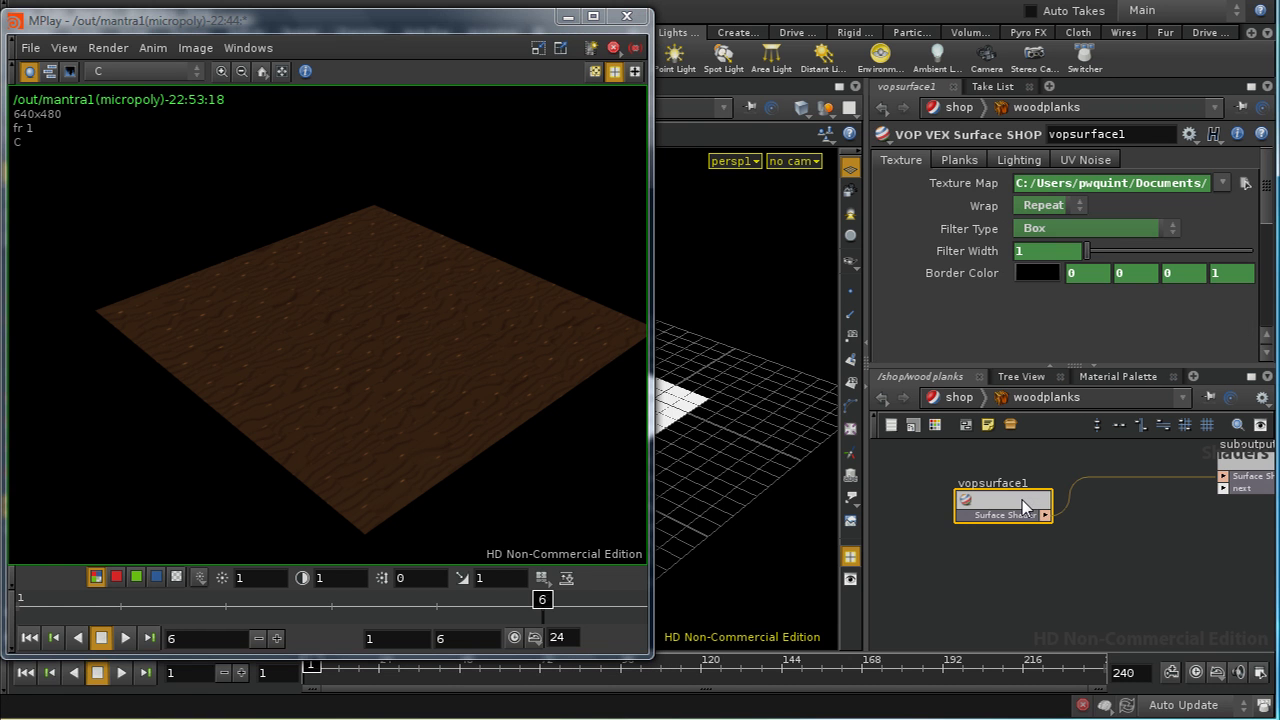
double_click(1023, 504)
middle_click_drag(1077, 503, 972, 538)
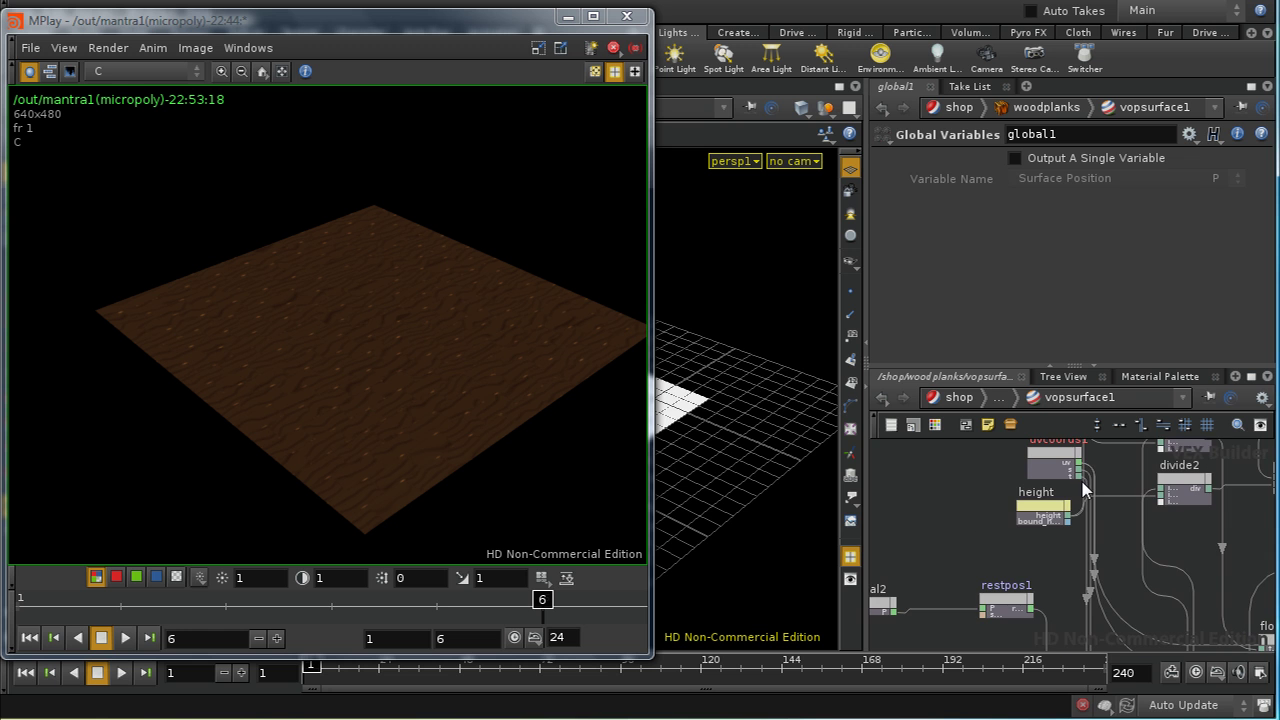
left_click(1251, 376)
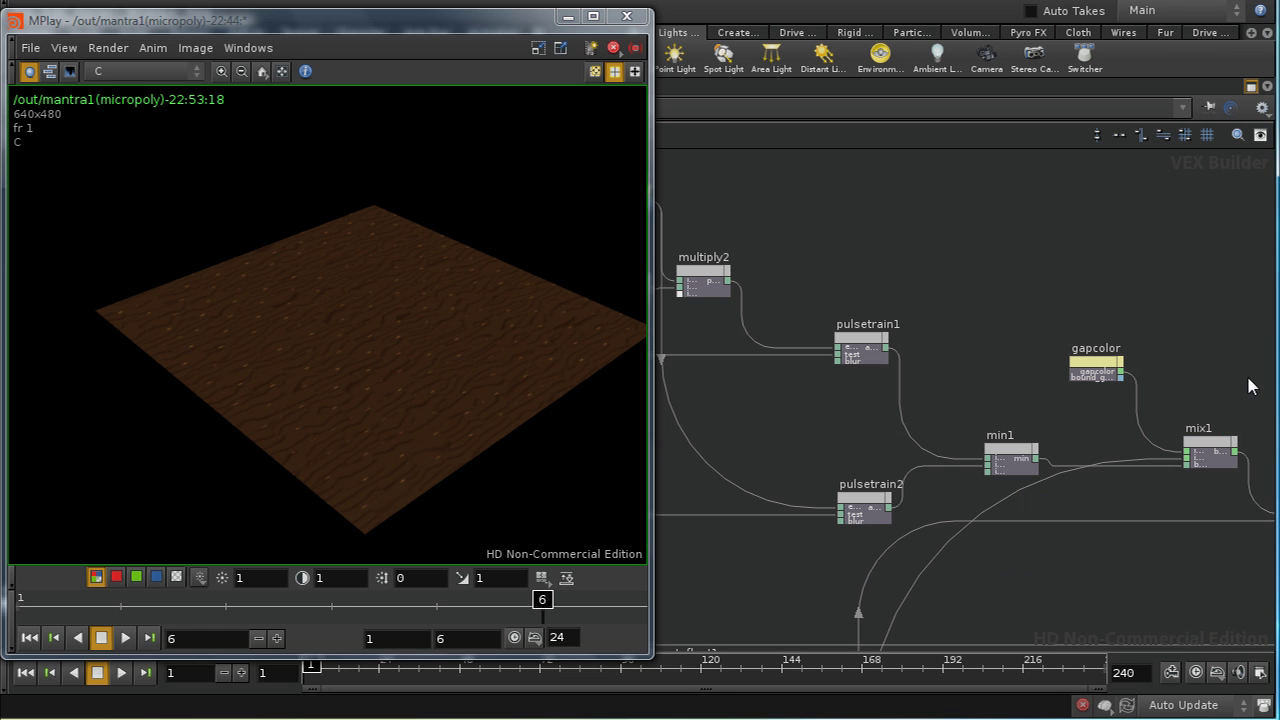
left_click(563, 18)
scroll(814, 413, "up", 5)
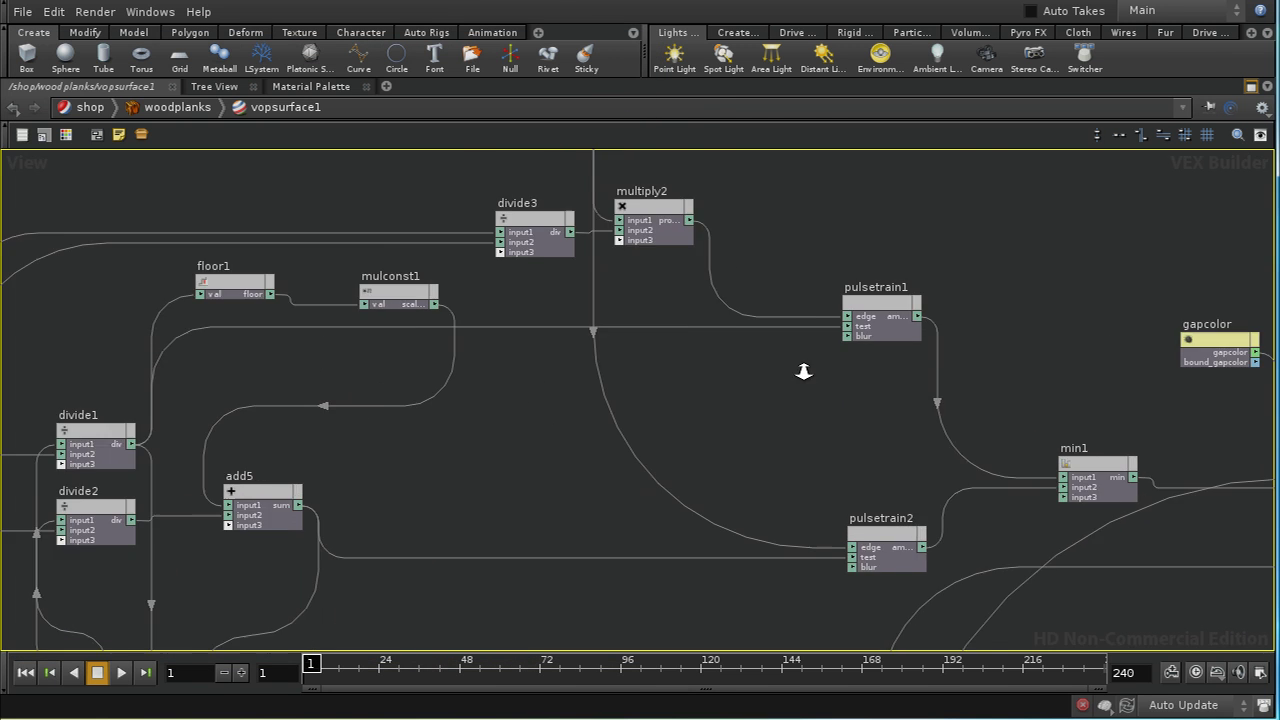
- Insert a Complement node into the wire between the multiply2 product and the edge input of pulsetrain1
middle_click_drag(787, 383, 937, 506)
middle_click_drag(837, 257, 712, 229)
middle_click_drag(911, 603, 912, 527)
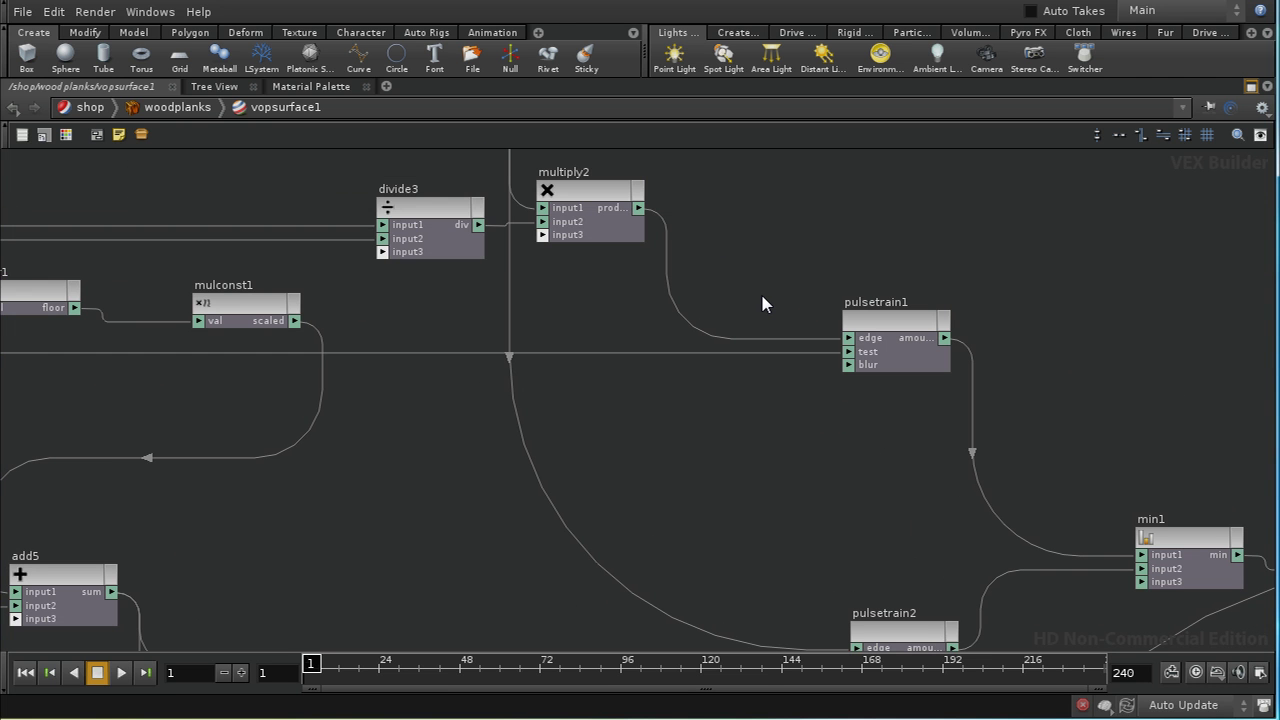
key("Tab")
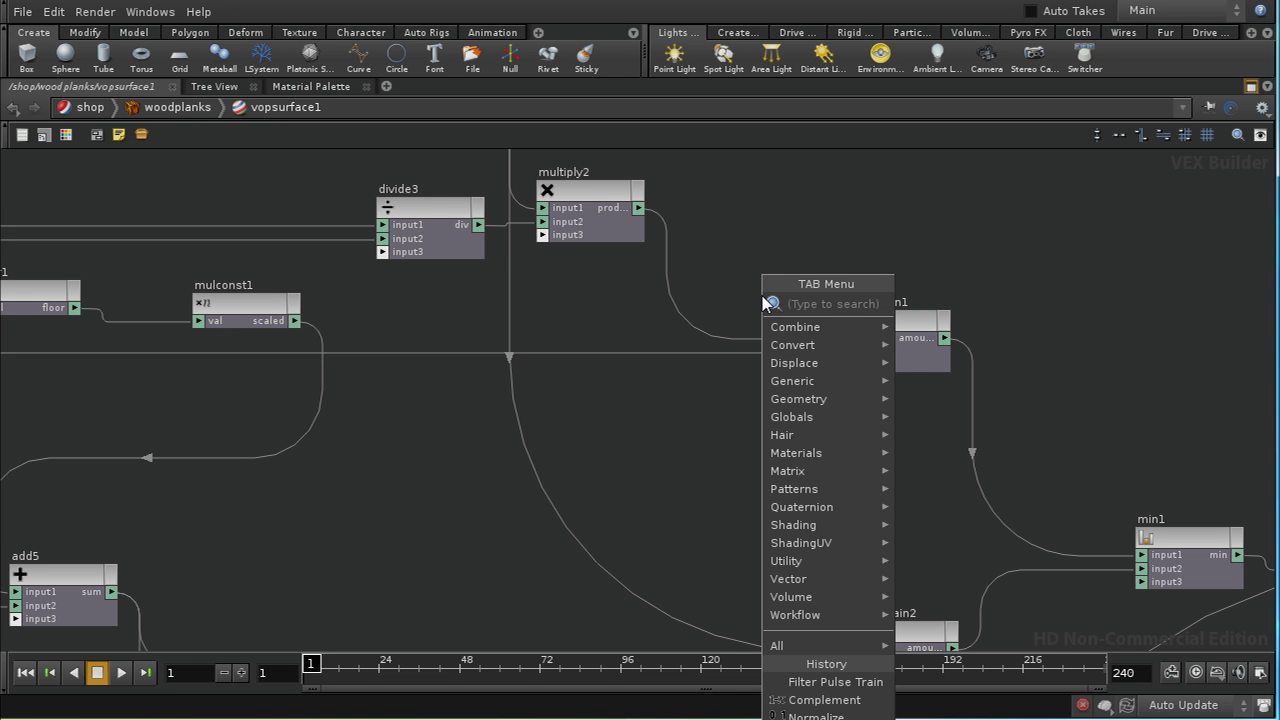
type("co")
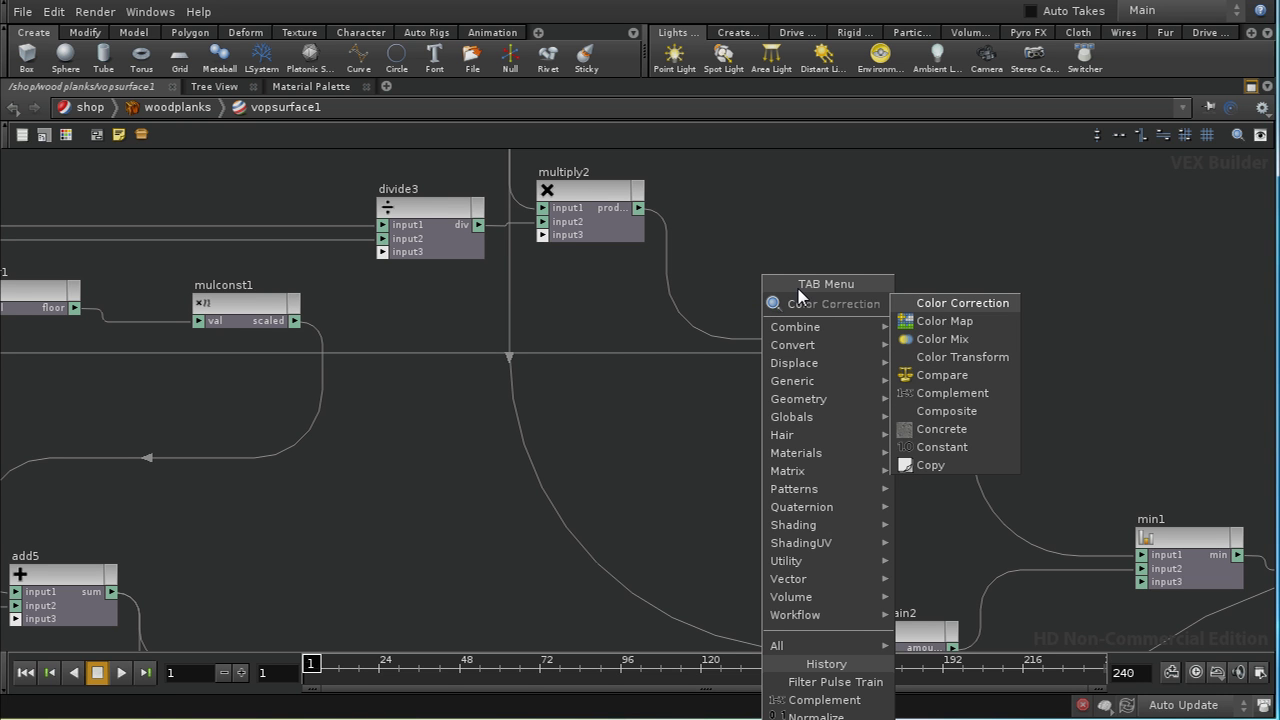
left_click(935, 393)
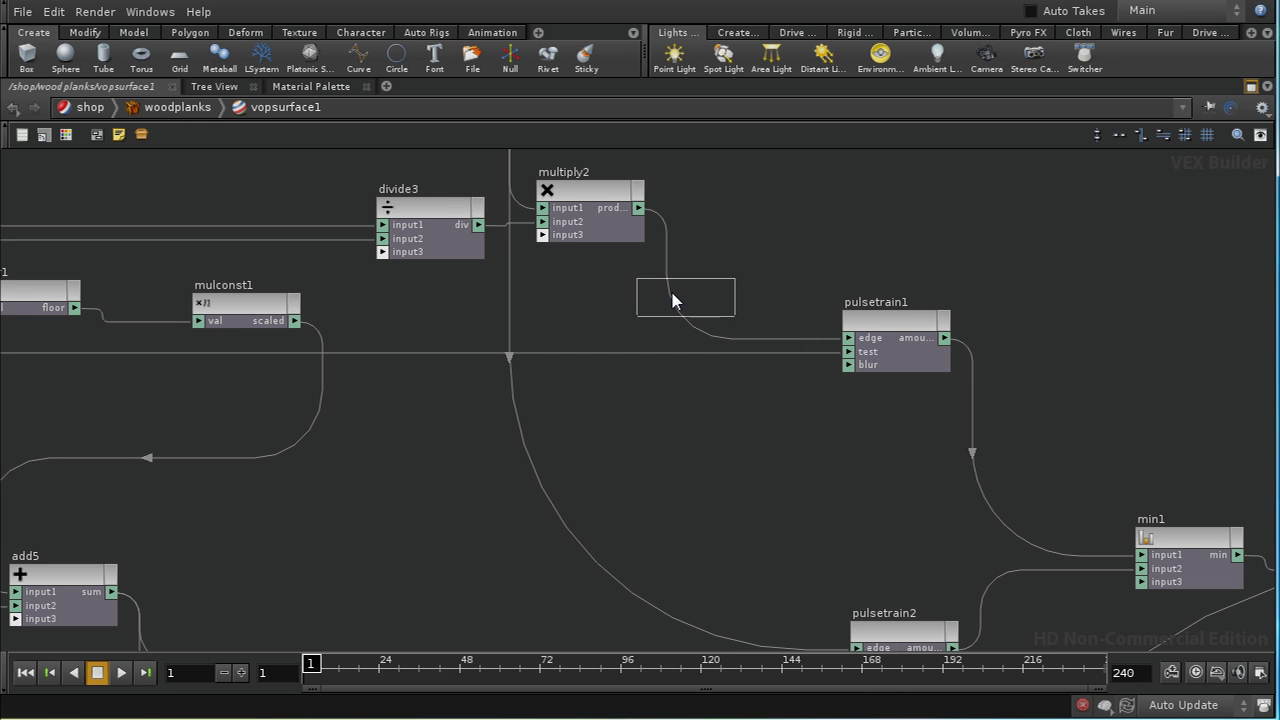
left_click(696, 312)
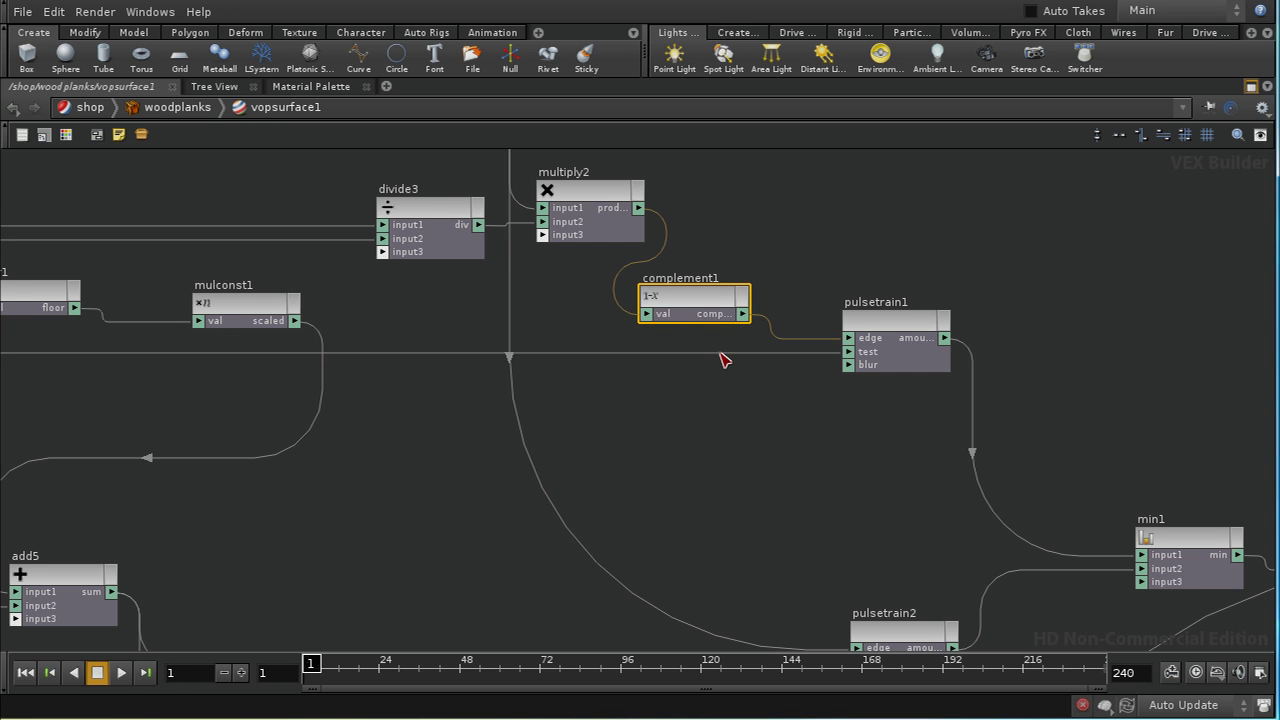
left_click_drag(713, 298, 736, 304)
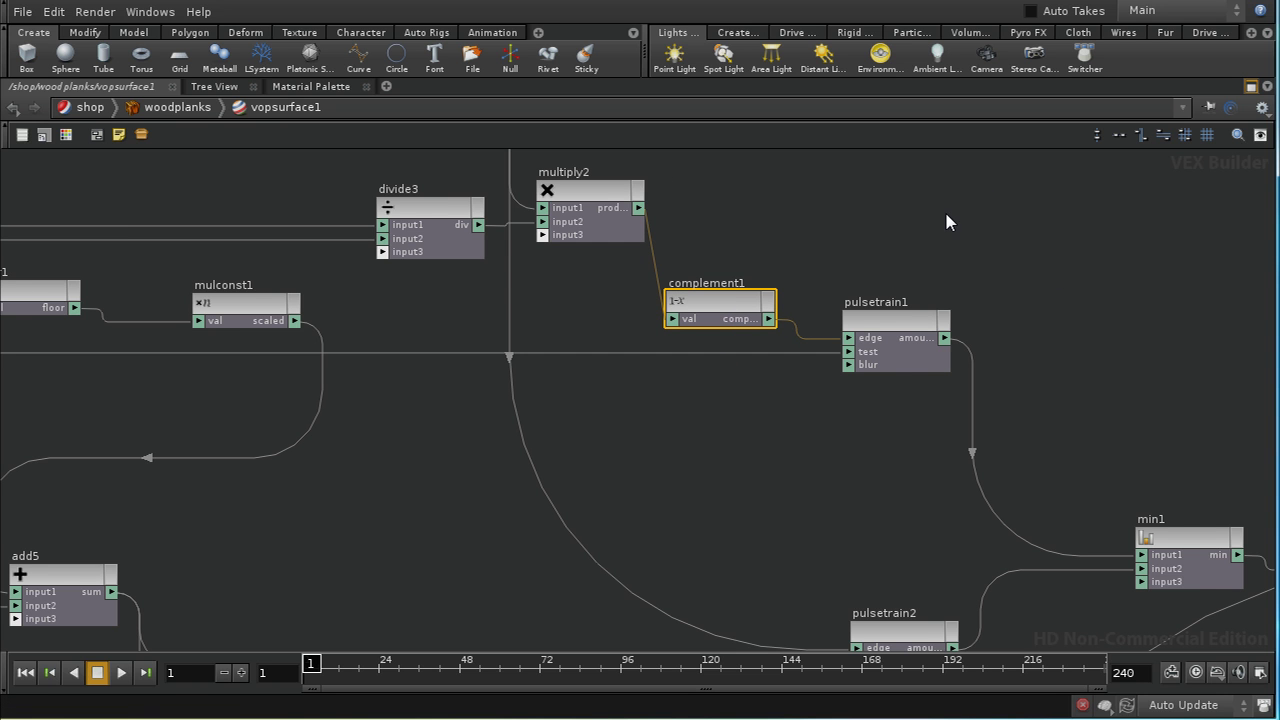
- Insert a second Complement node into the gapwidth wire that feeds the edge input of pulsetrain2
middle_click_drag(826, 480, 829, 430)
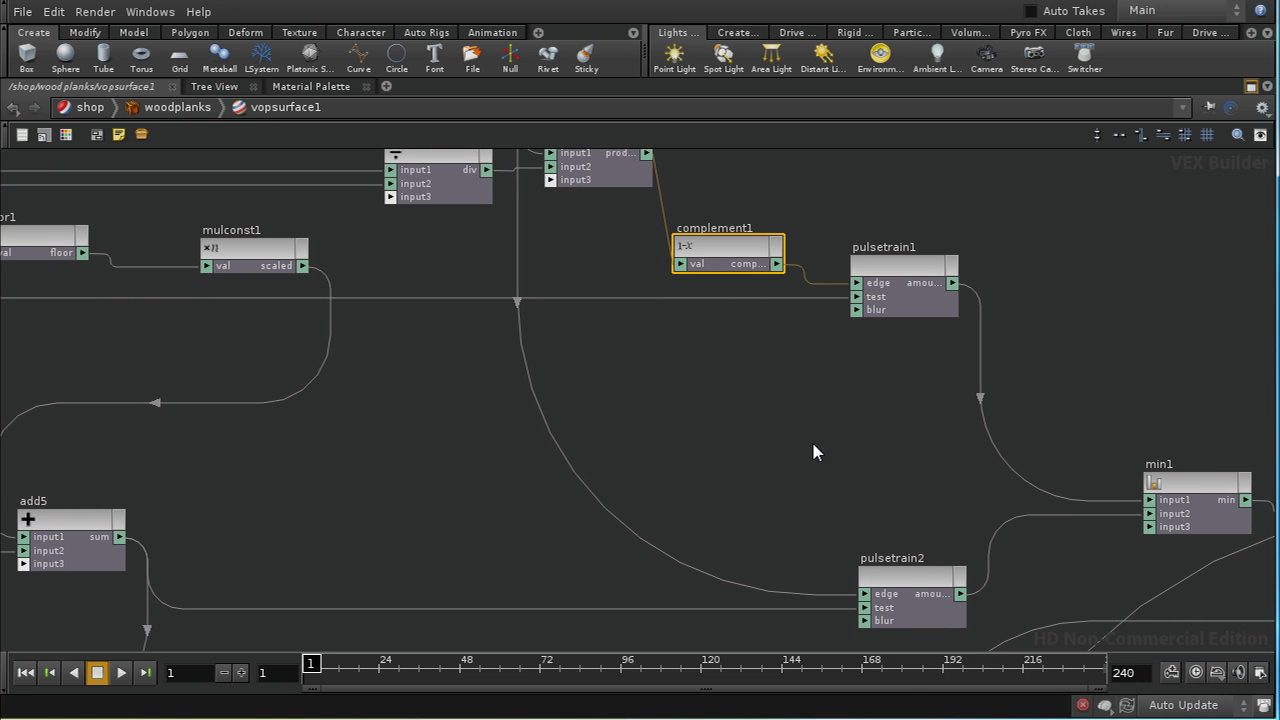
key("Tab")
type("co")
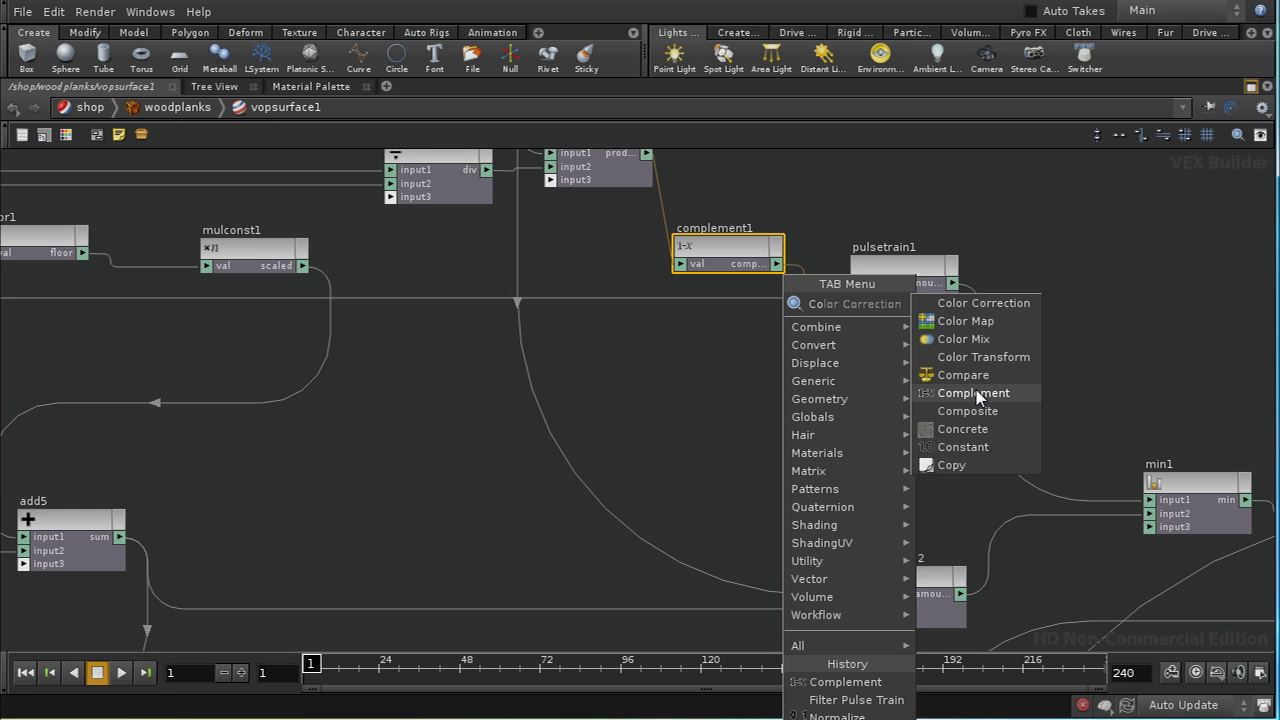
left_click(980, 393)
left_click(728, 578)
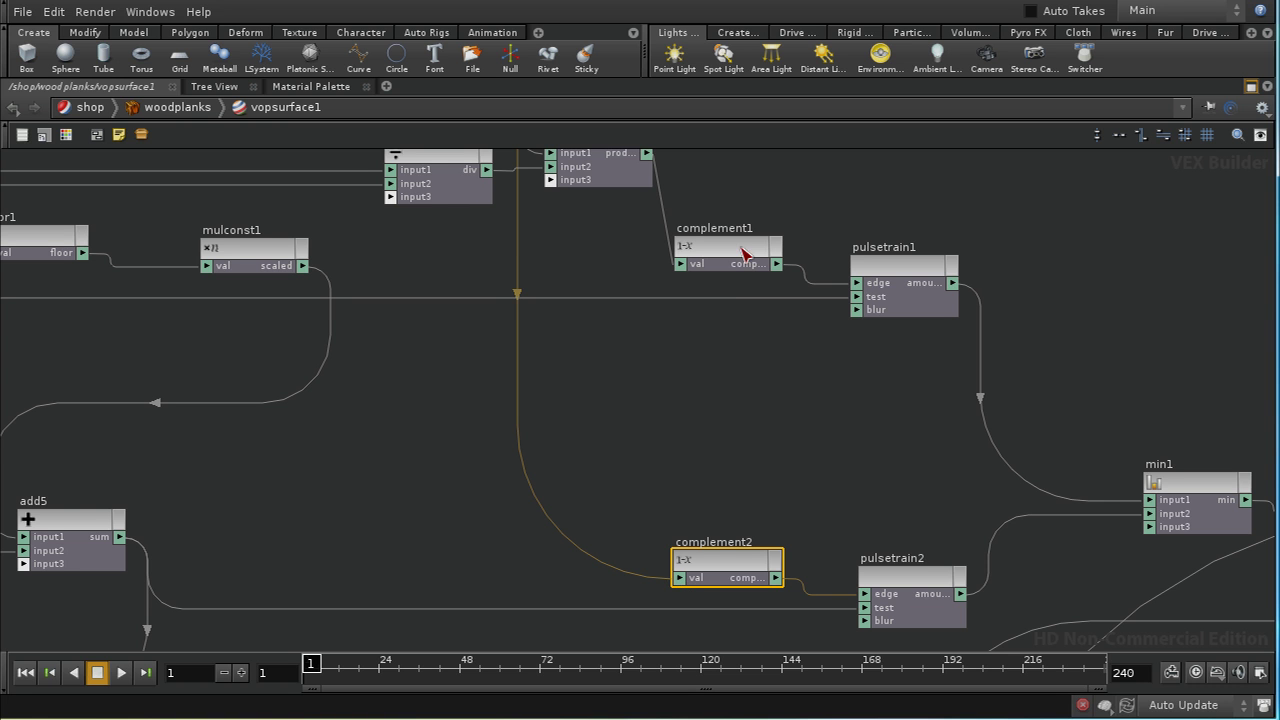
- Test render the scene with mantra1 using the complemented edges, and minimize the MPlay window
left_click(100, 13)
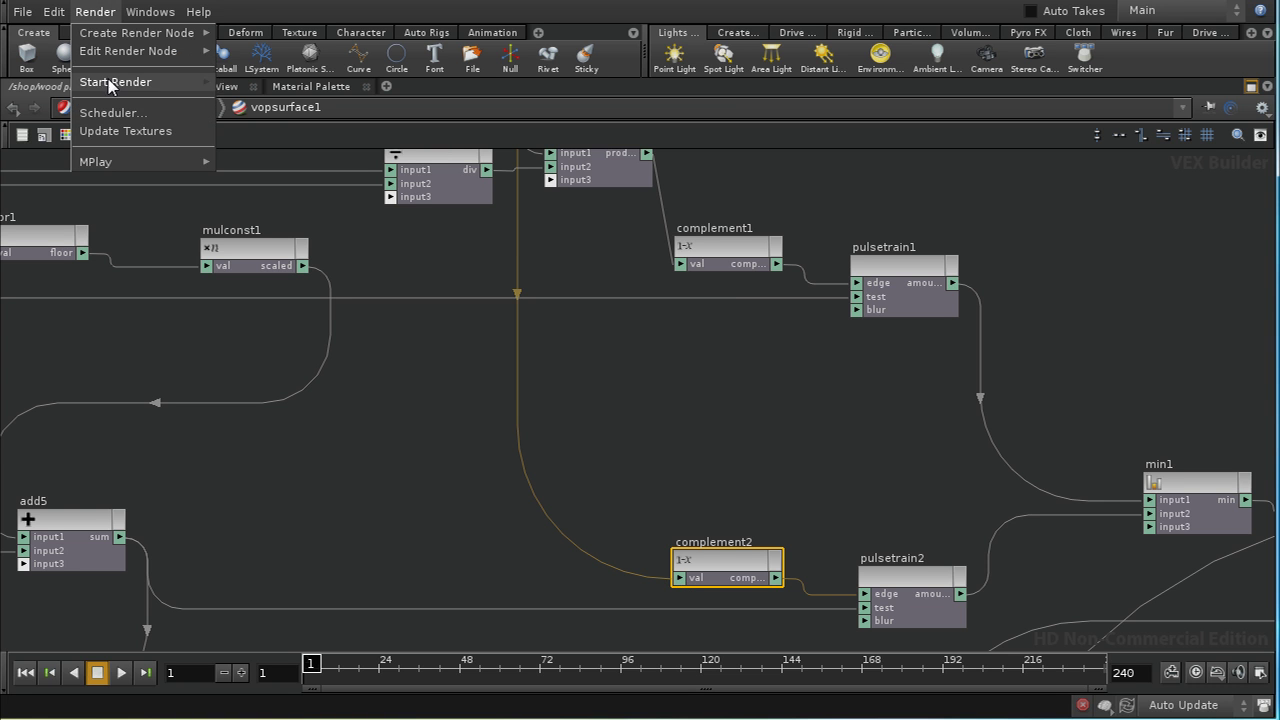
left_click(245, 84)
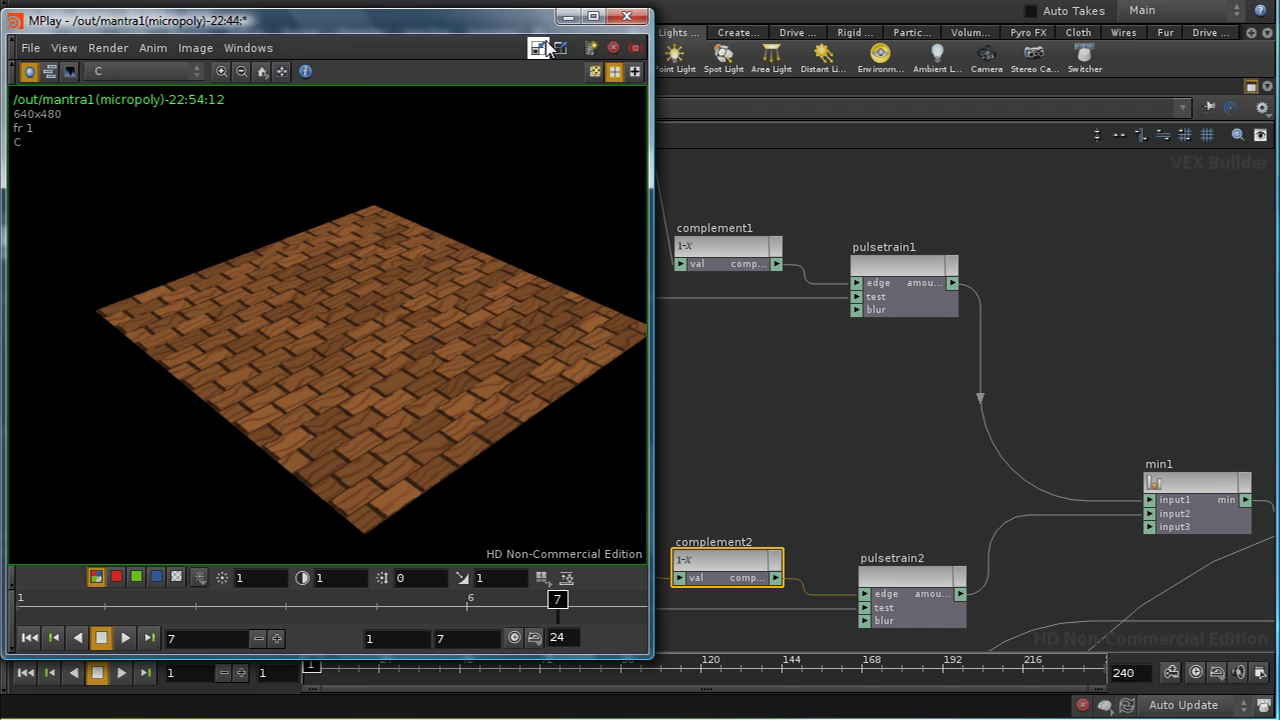
left_click(567, 17)
- Swap the edge connections so complement1 feeds pulsetrain2 and complement2 feeds pulsetrain1, and start another test render
scroll(675, 403, "down", 3)
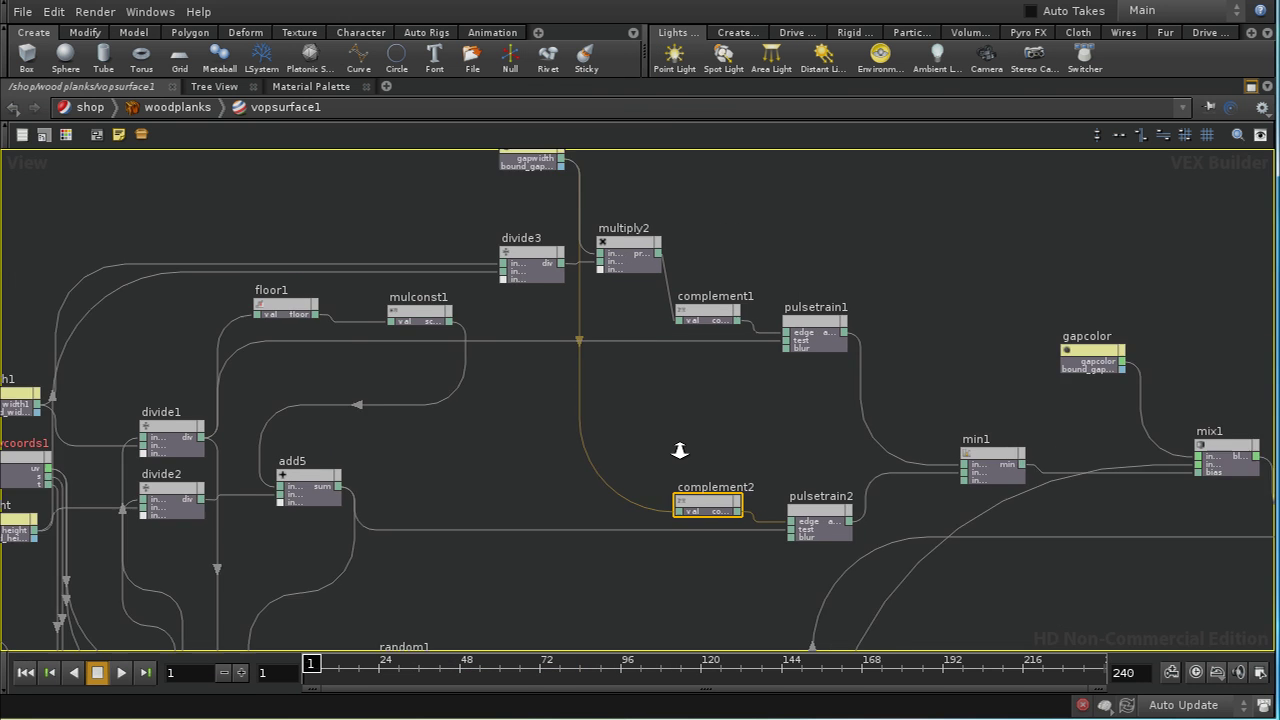
scroll(677, 423, "up", 1)
middle_click_drag(677, 423, 654, 480)
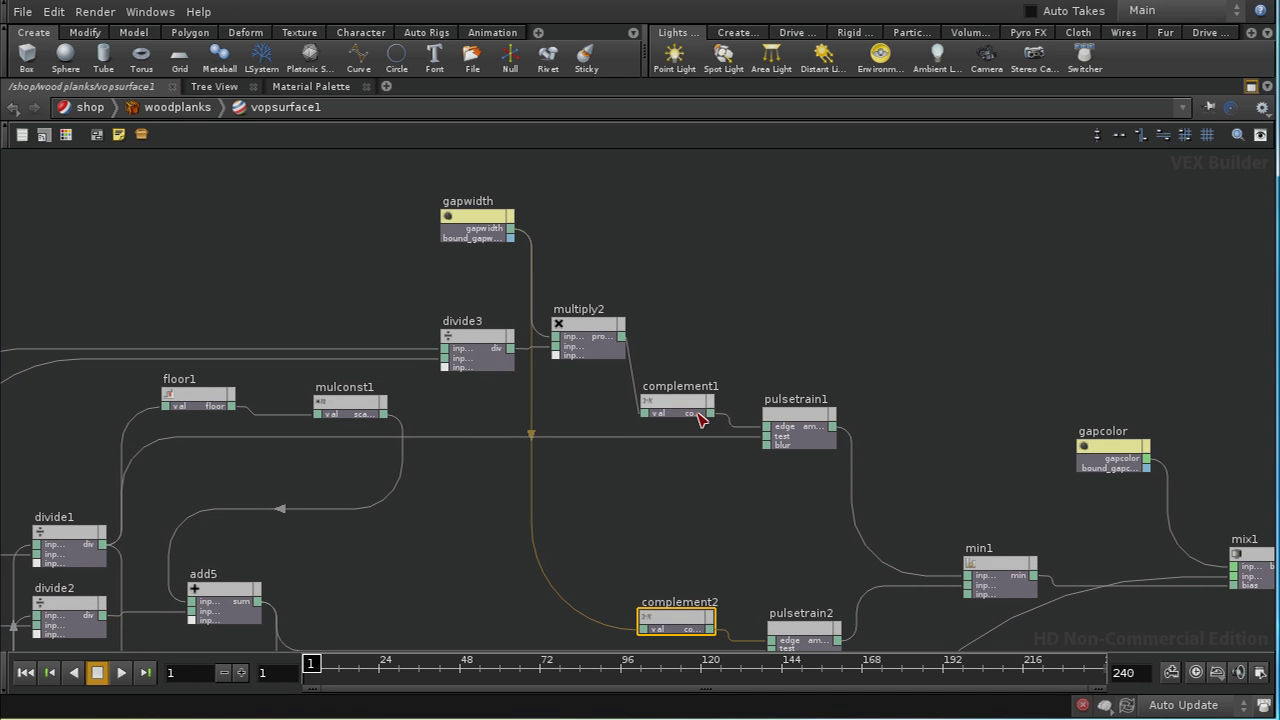
left_click_drag(710, 416, 772, 640)
left_click_drag(697, 622, 767, 428)
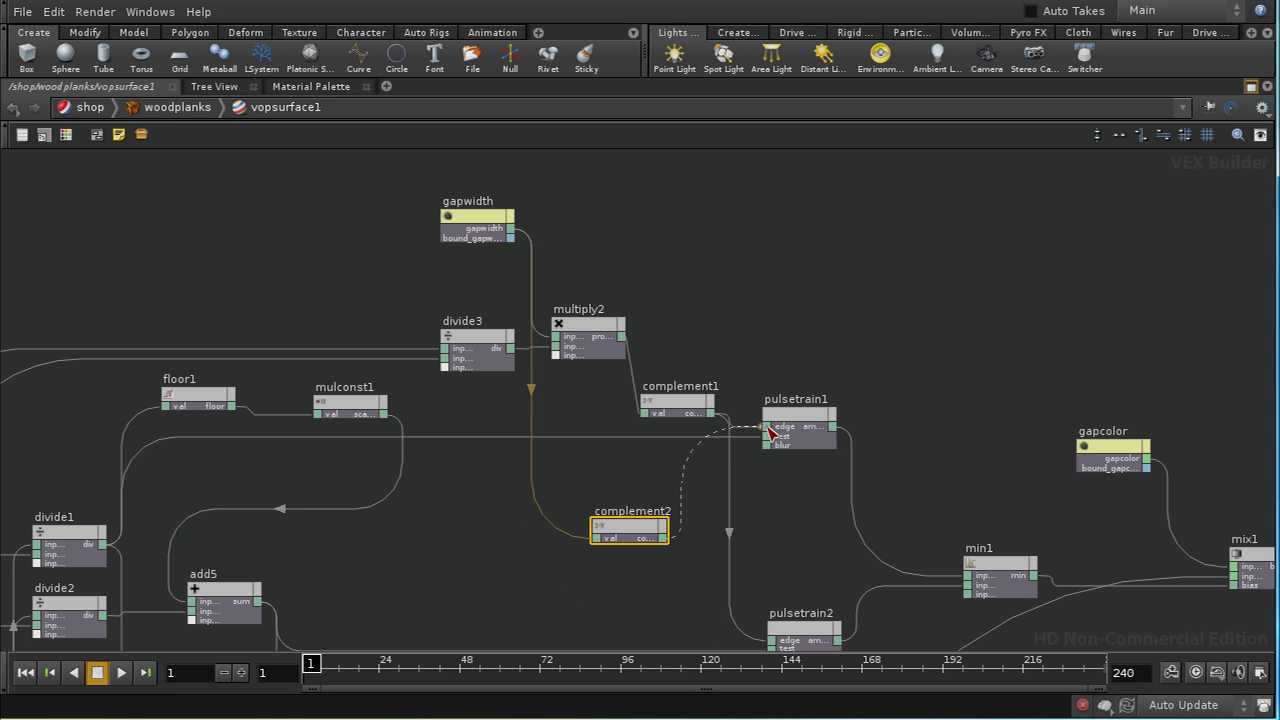
left_click(96, 12)
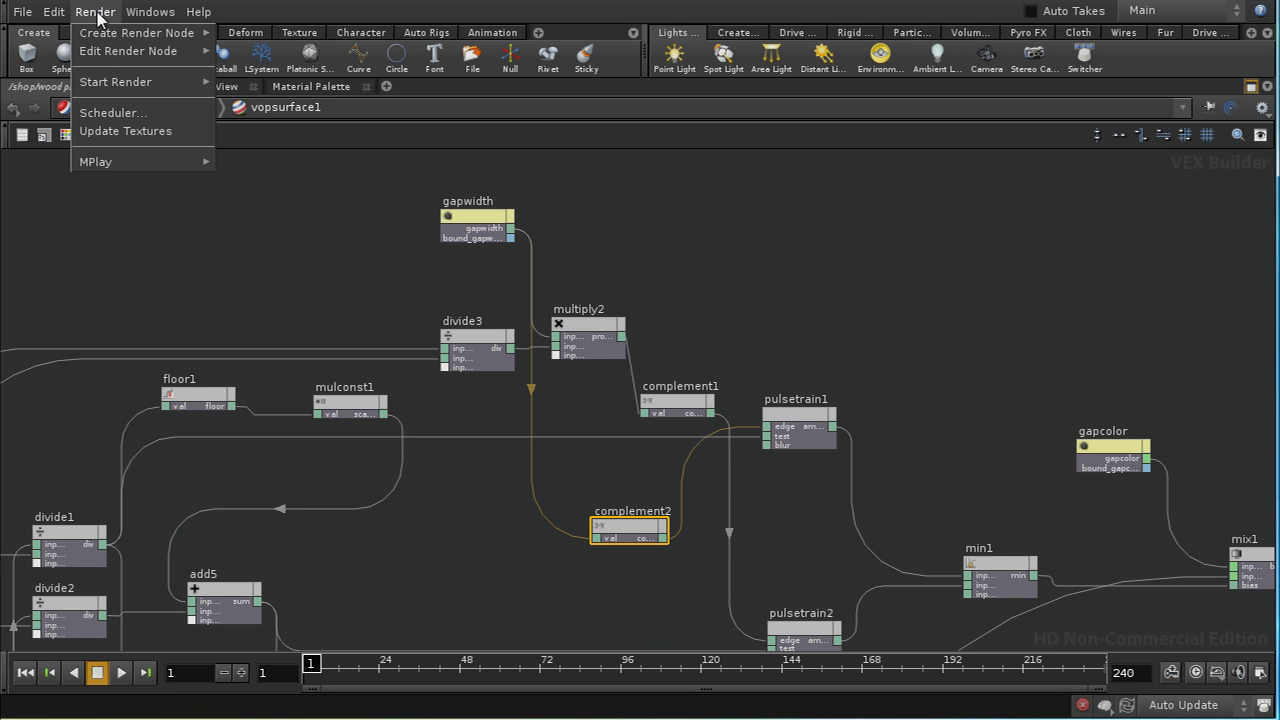
left_click(262, 147)
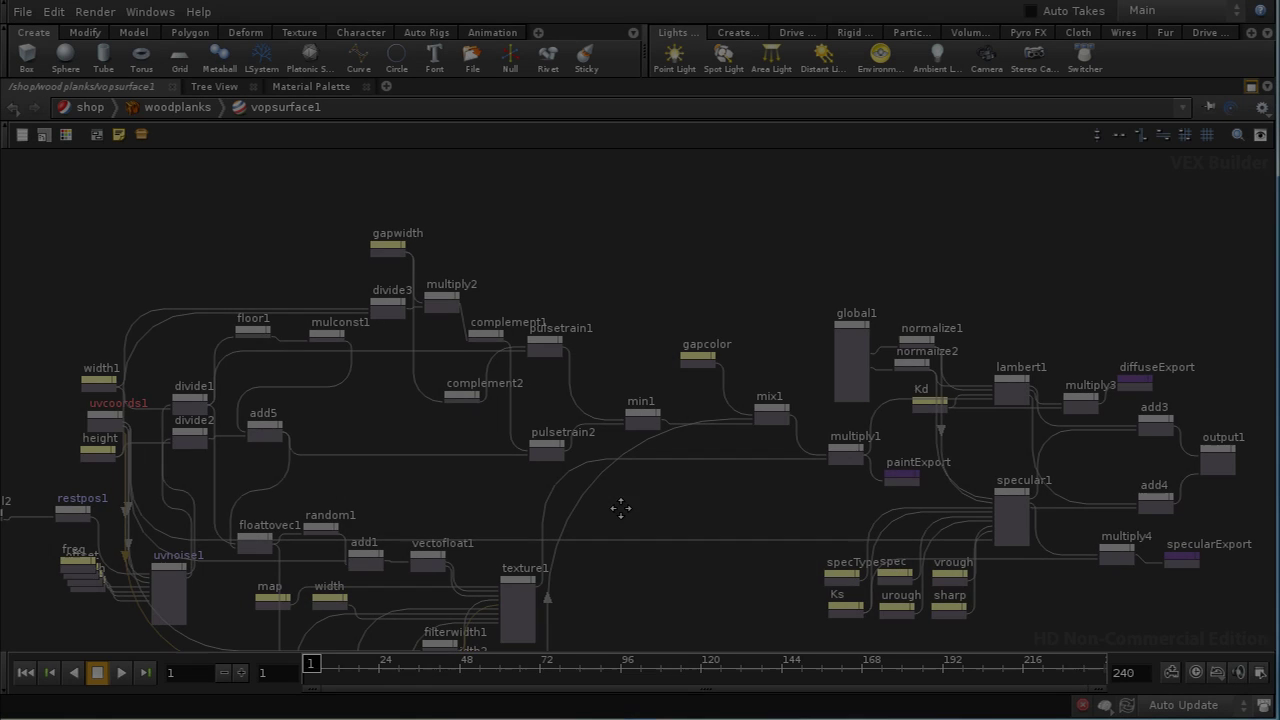
- Show the parameters of pulsetrain1 and set its Blur Width to 1
scroll(620, 508, "up", 6)
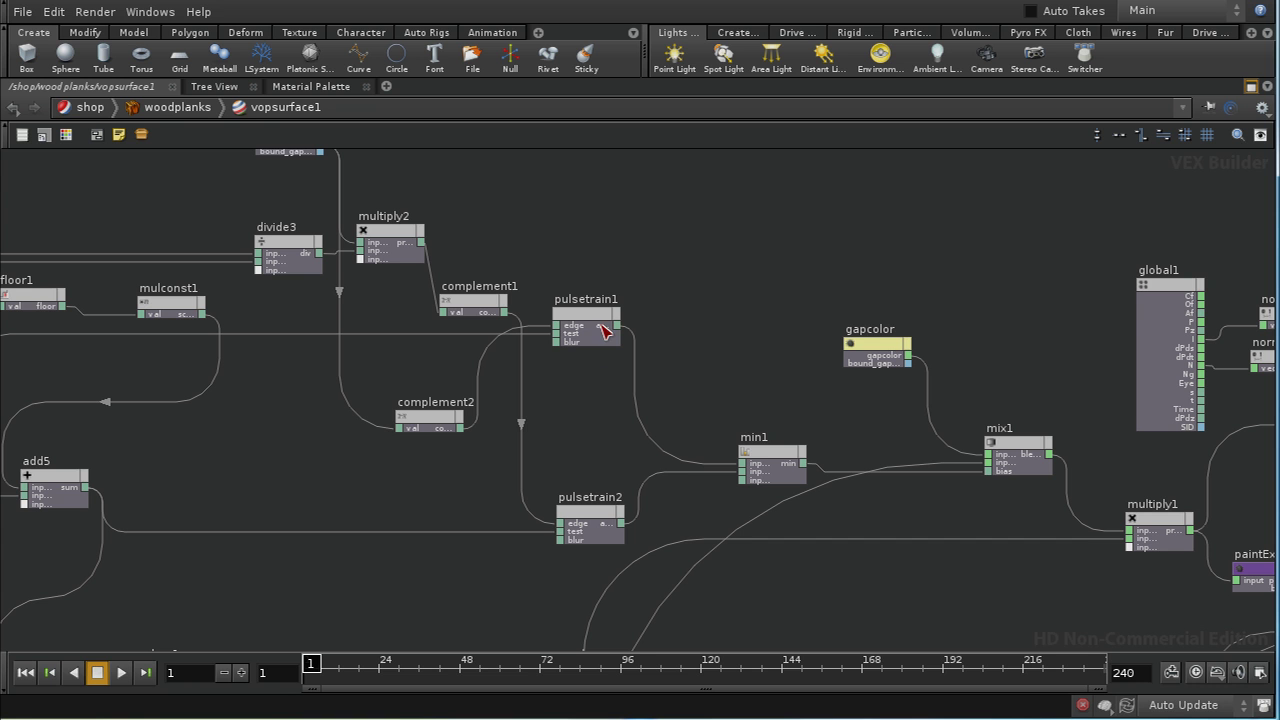
left_click_drag(571, 263, 578, 325)
key("p")
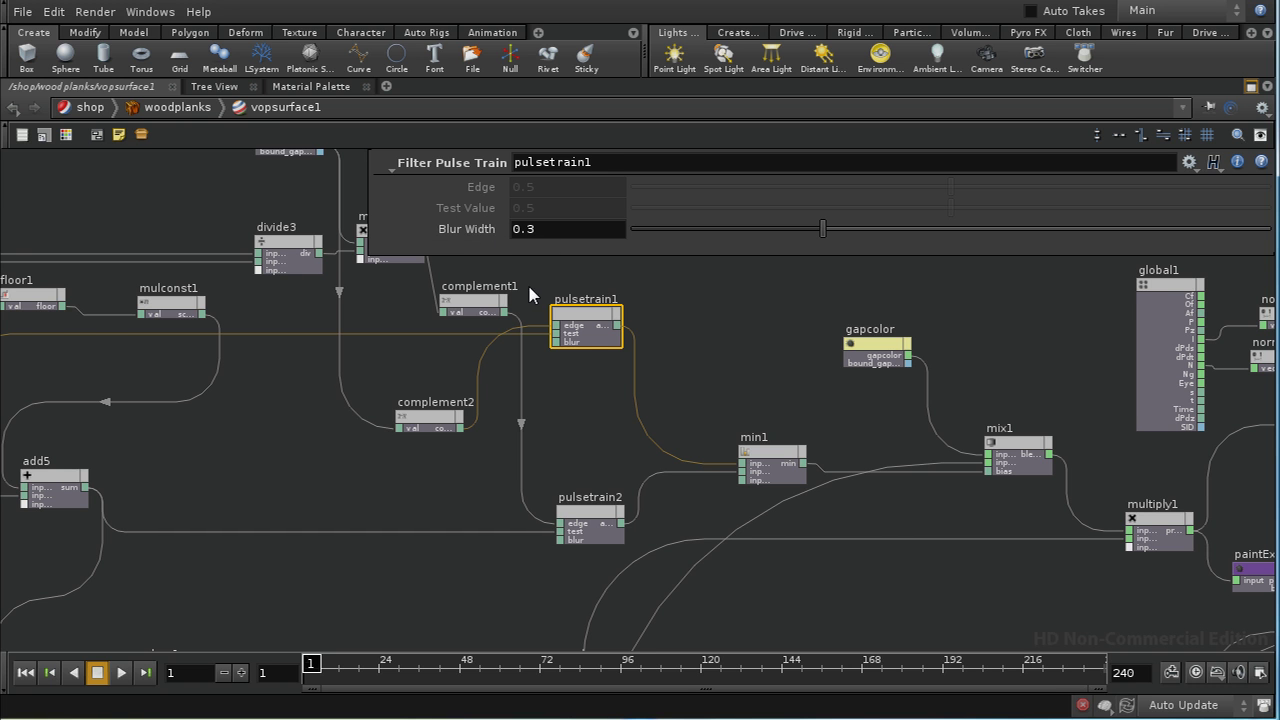
middle_click_drag(527, 282, 500, 367)
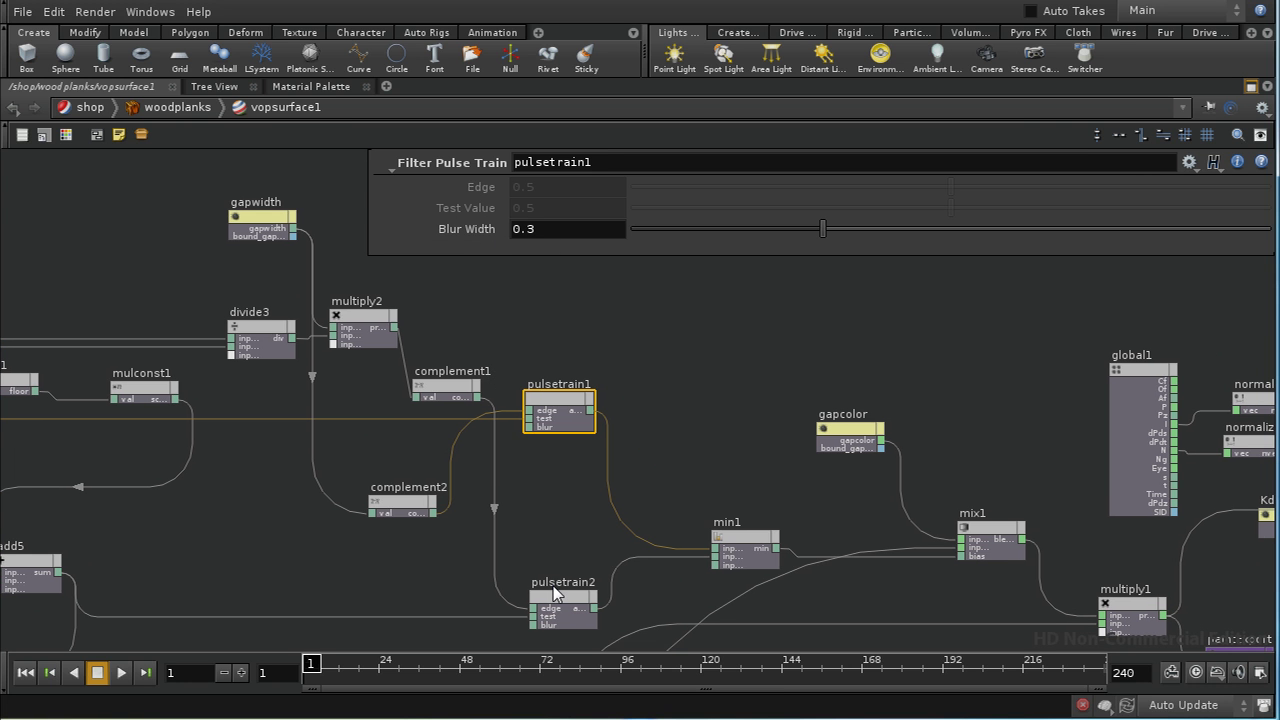
double_click(540, 229)
type("1")
key("Return")
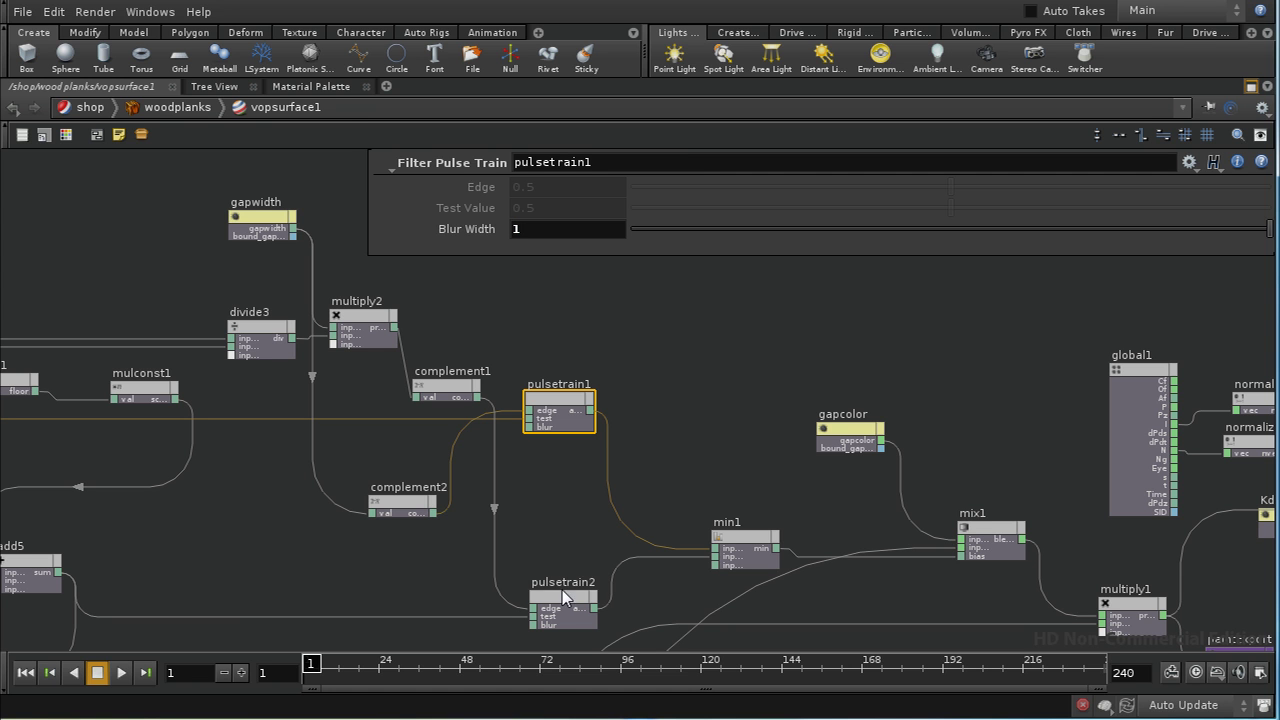
- Set the Blur Width of pulsetrain2 to 1 and hide the parameter overlay
left_click(562, 598)
double_click(556, 231)
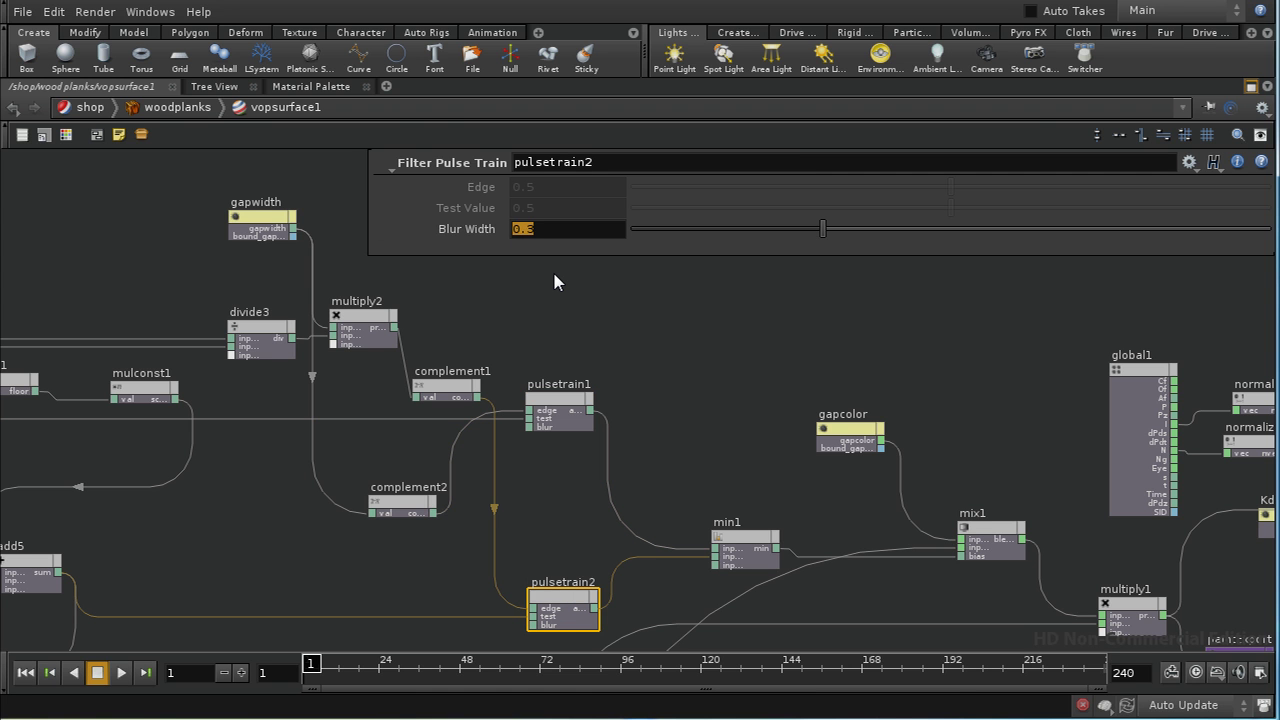
type("1")
key("Return")
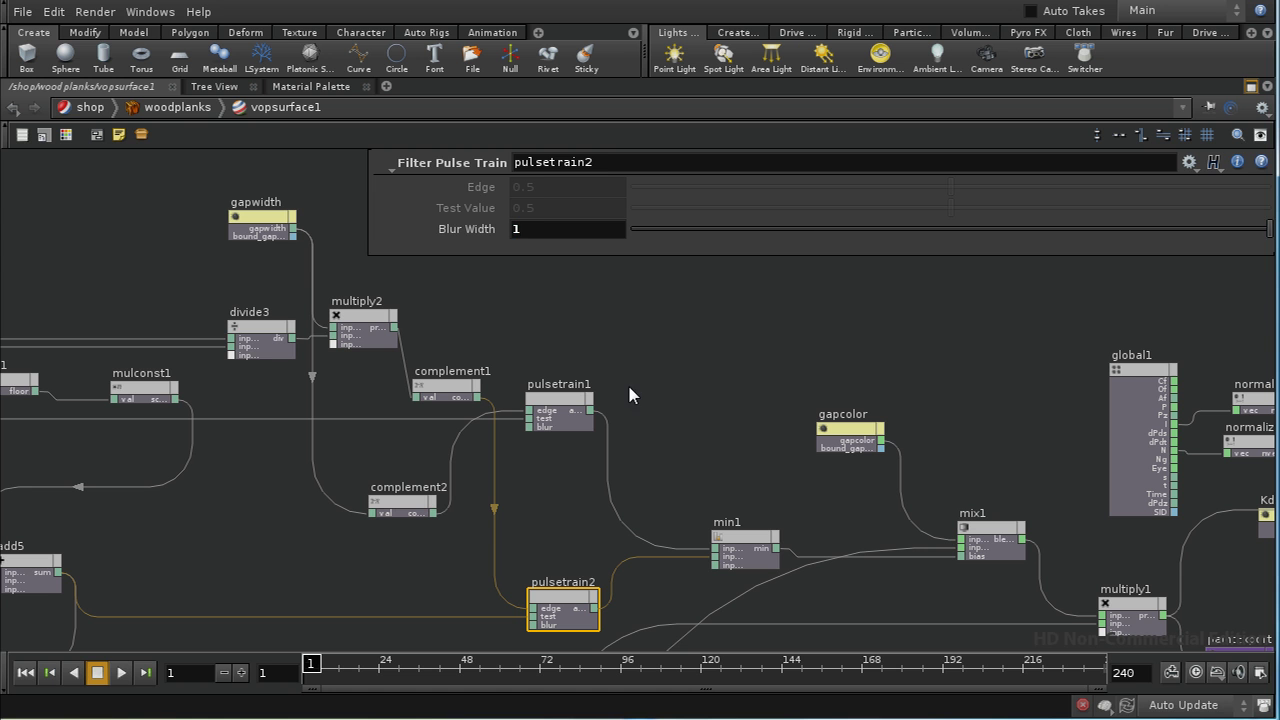
key("p")
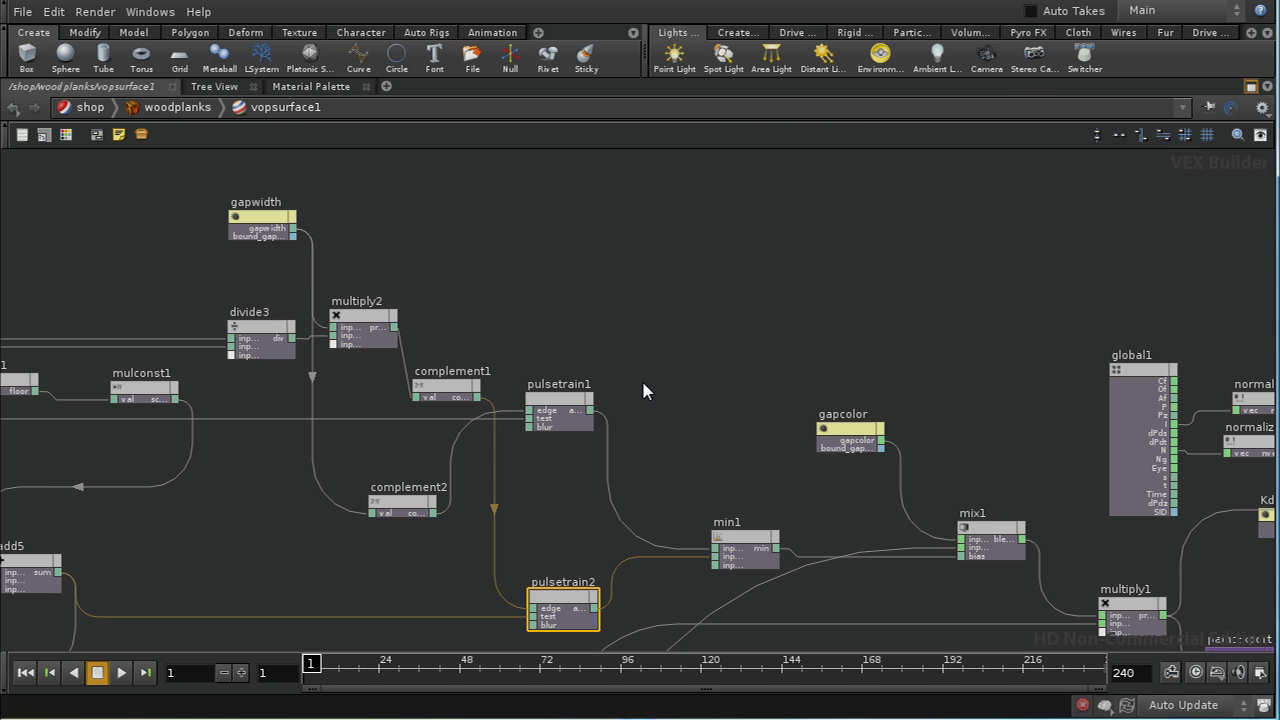
- Restore the pane layout, assign the woodplanks material from the shop level to the grid, and dolly cam1 farther back
left_click(1250, 88)
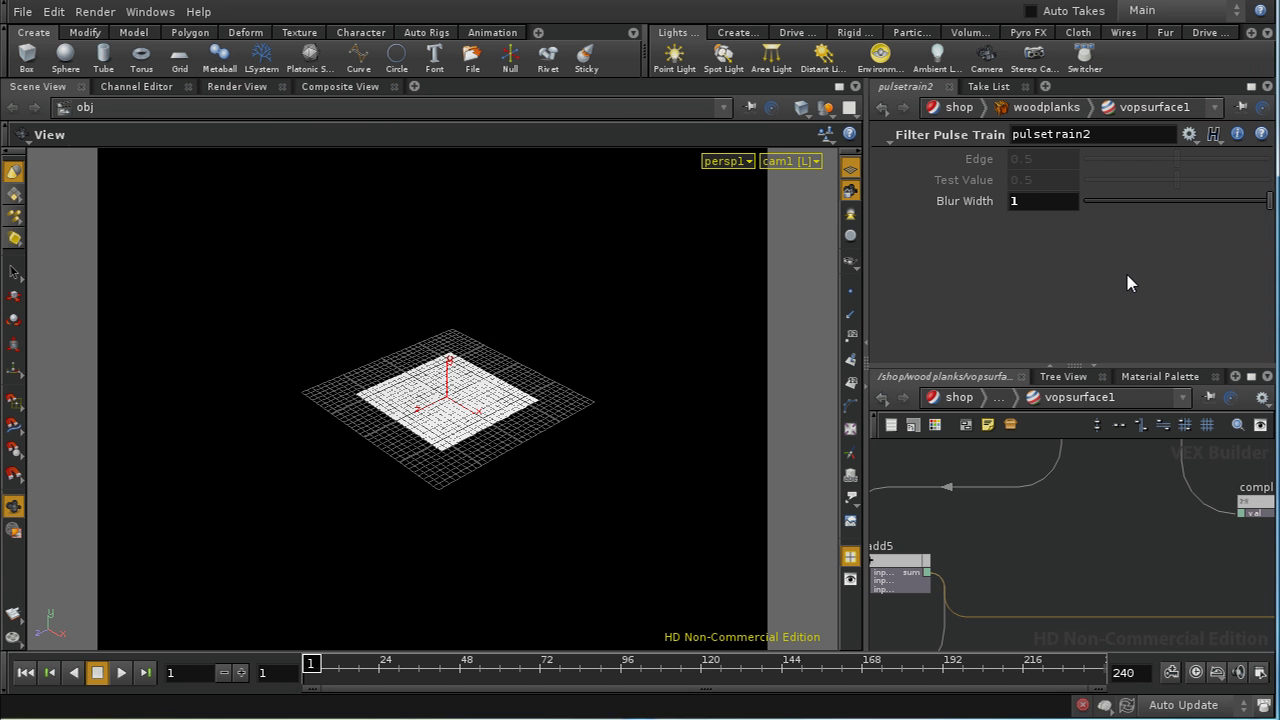
left_click(962, 398)
left_click_drag(1057, 504, 703, 400)
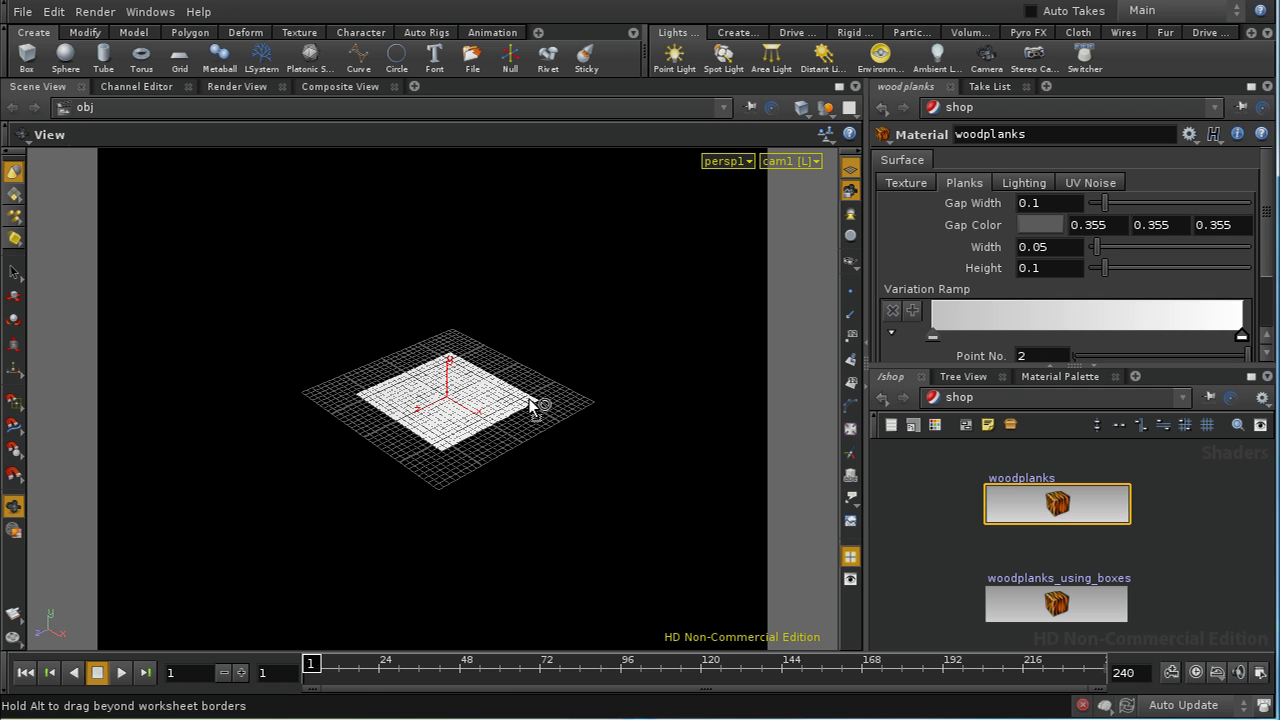
left_click_drag(528, 398, 476, 406)
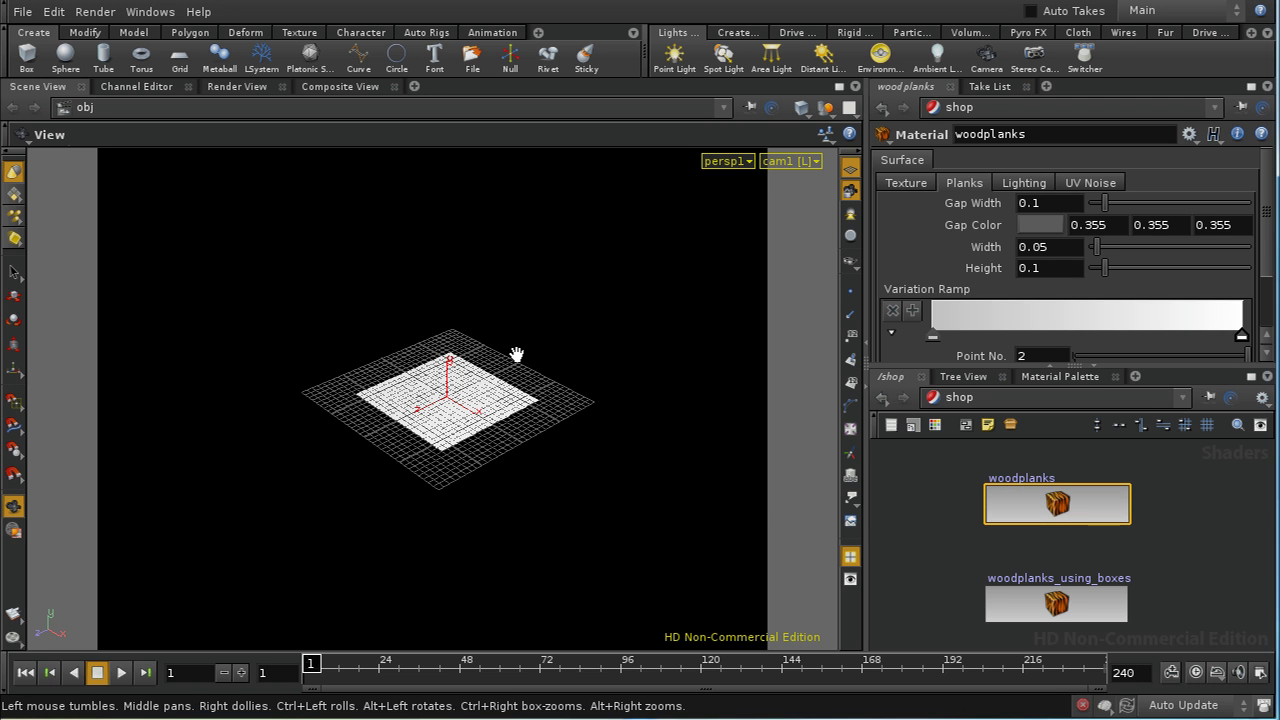
right_click_drag(516, 355, 506, 446)
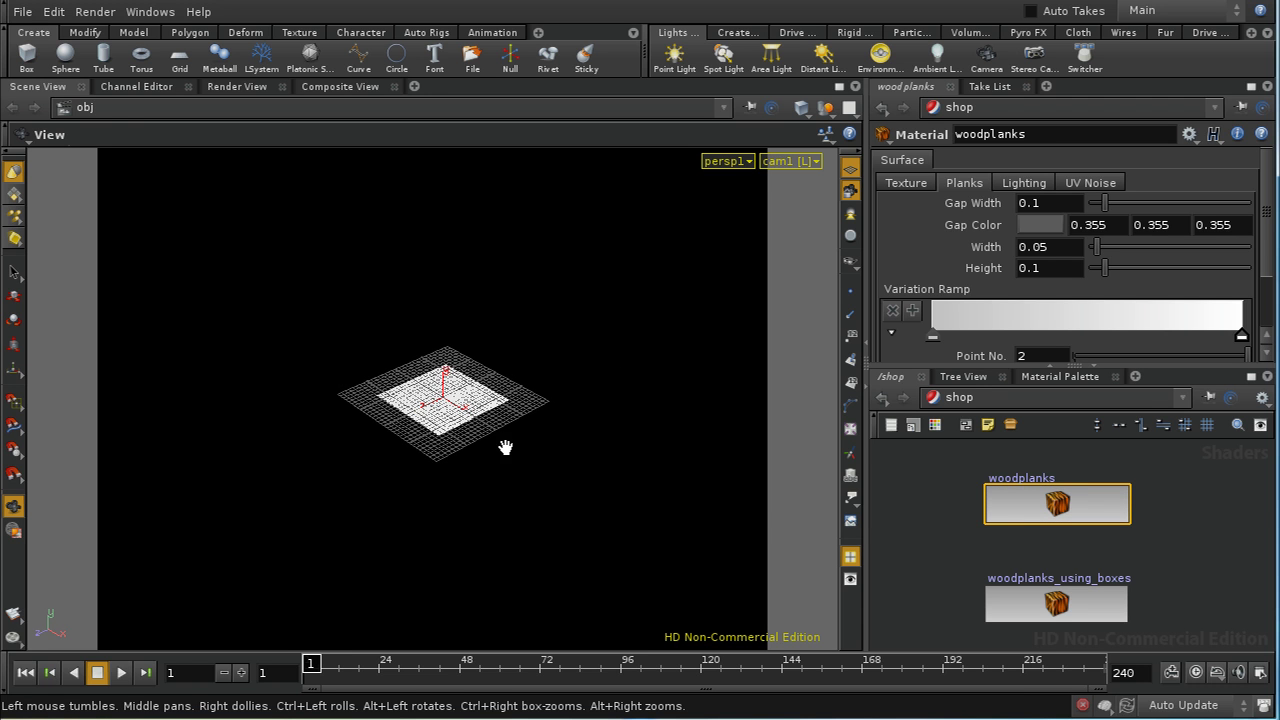
- Render the distant grid with mantra1, examine the plank gaps up close and at a distance, and close MPlay
left_click(104, 12)
mouse_move(168, 84)
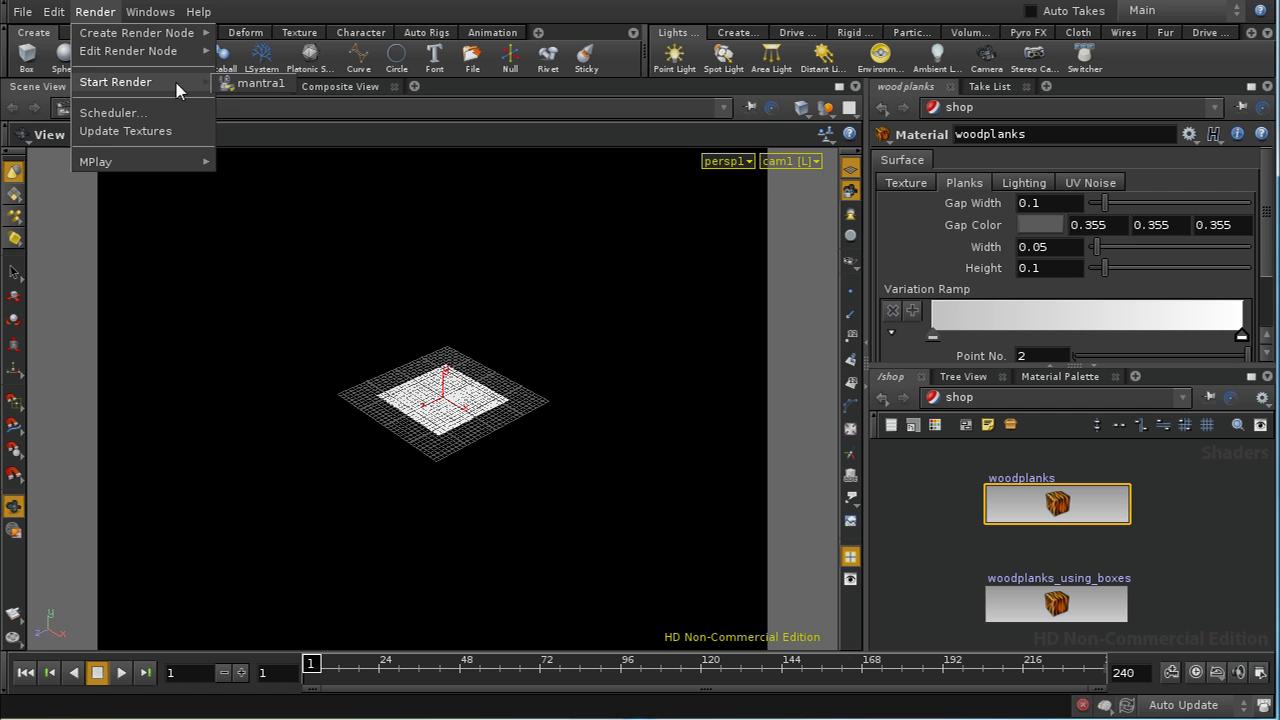
left_click(240, 88)
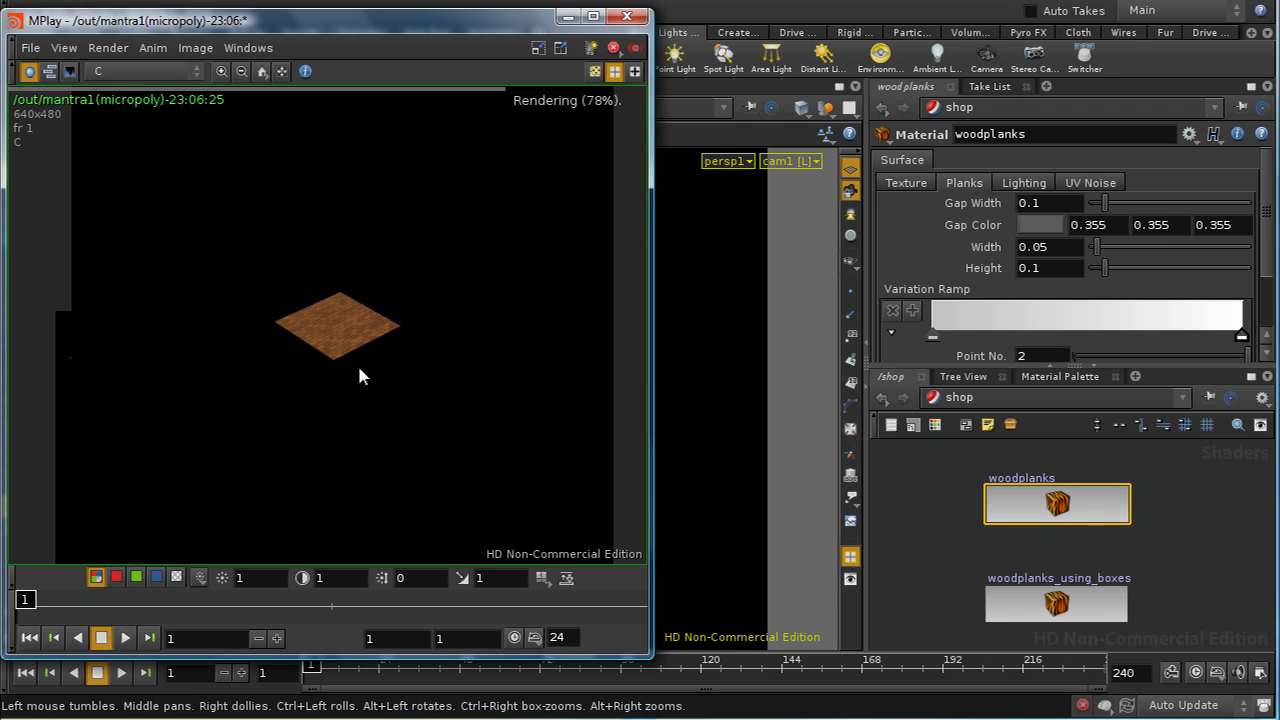
scroll(366, 400, "up", 5)
middle_click_drag(319, 167, 403, 375)
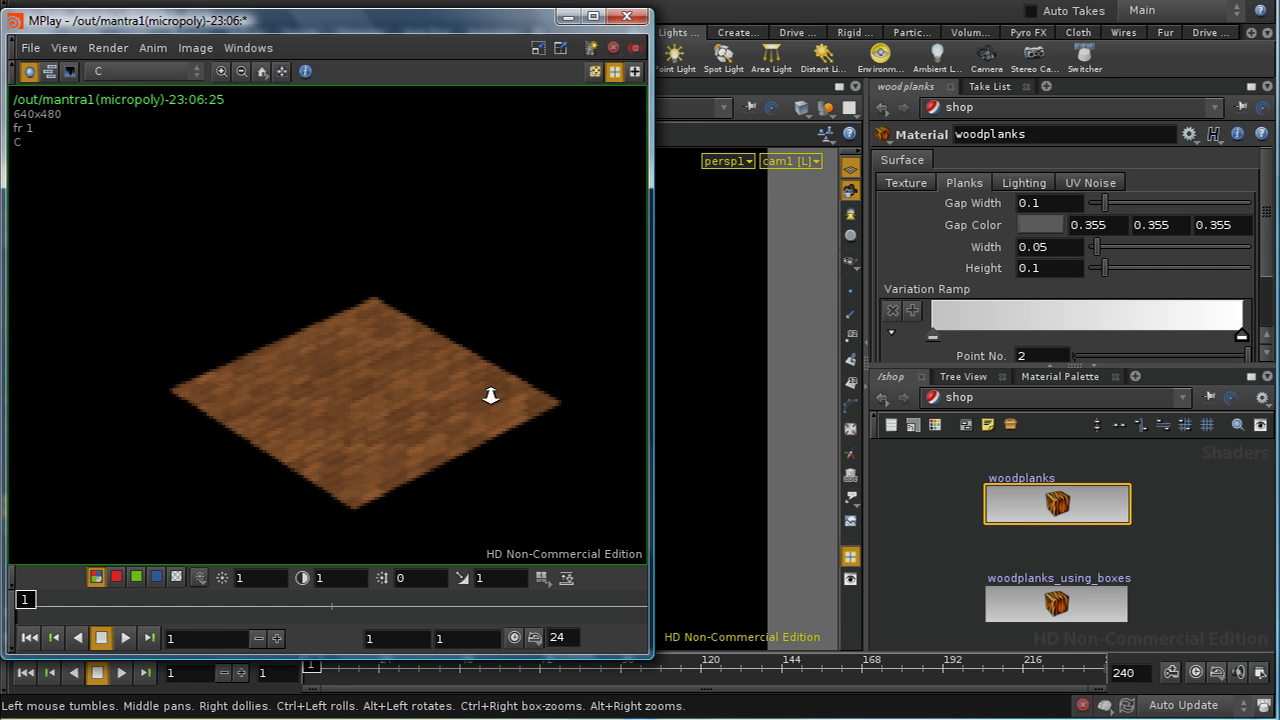
scroll(491, 394, "down", 3)
middle_click_drag(467, 452, 309, 380)
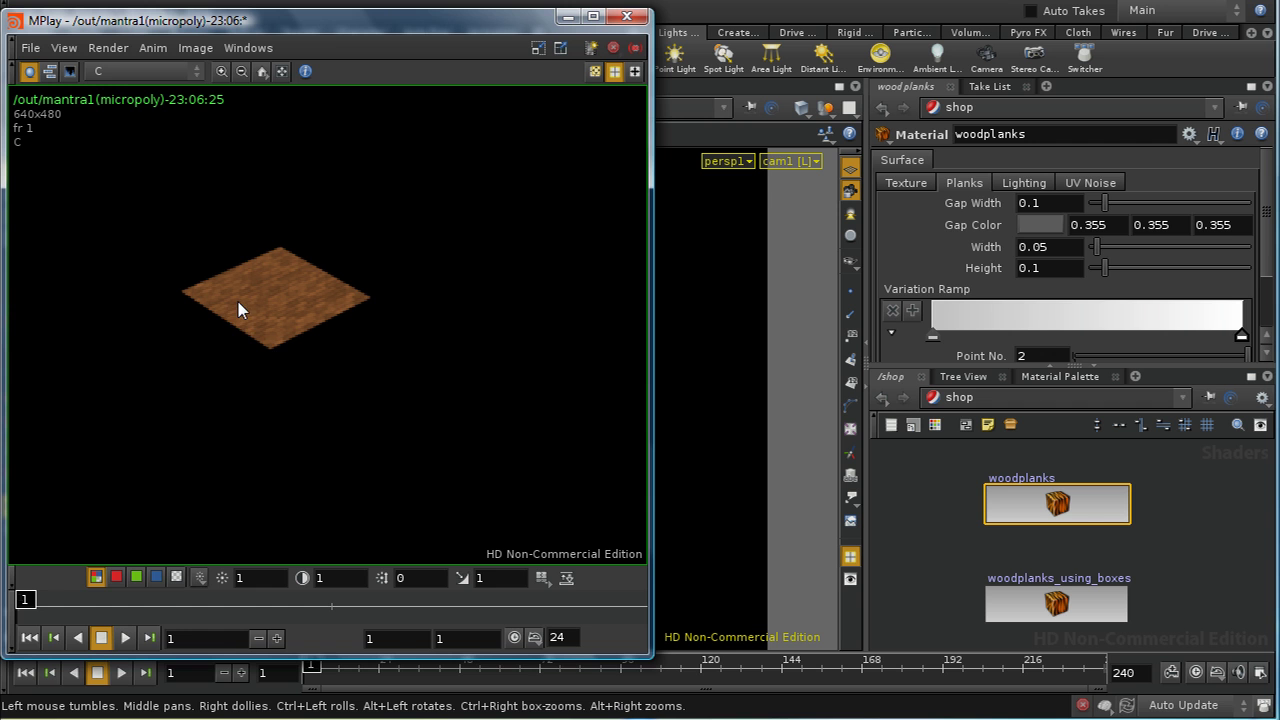
left_click(627, 16)
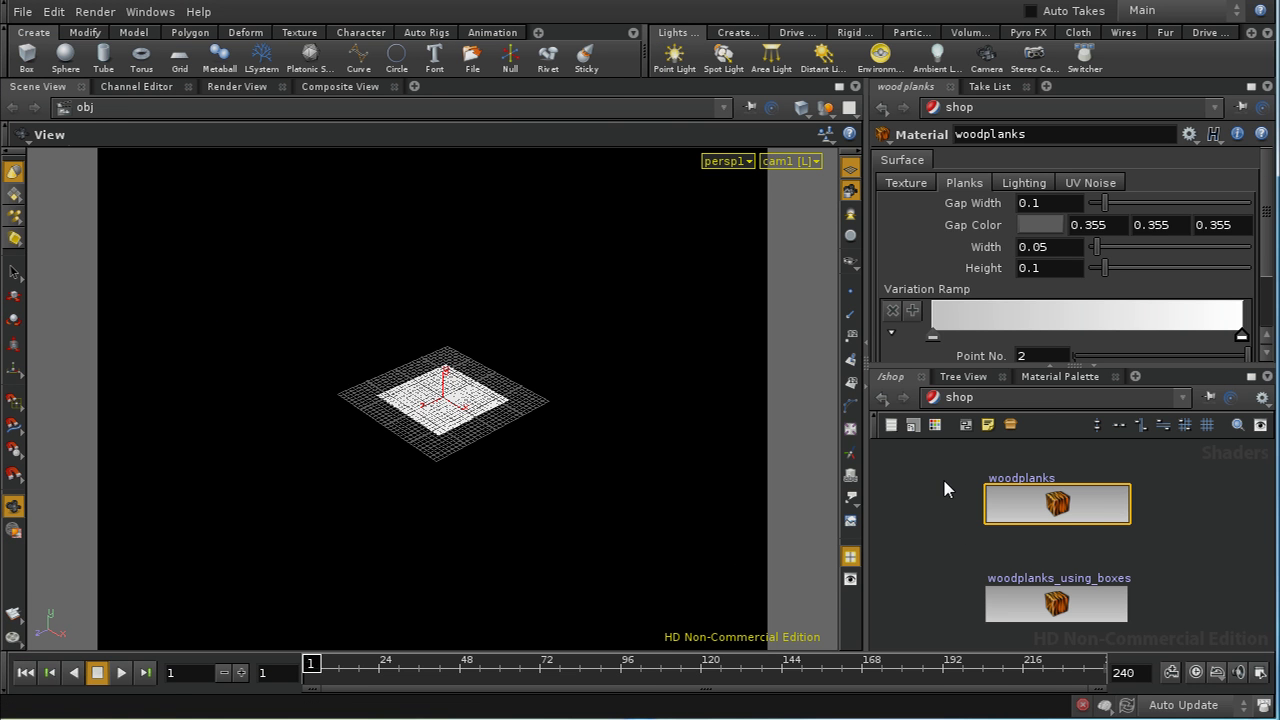
- Reopen the vopsurface1 network inside the woodplanks material in a maximized pane
double_click(1068, 508)
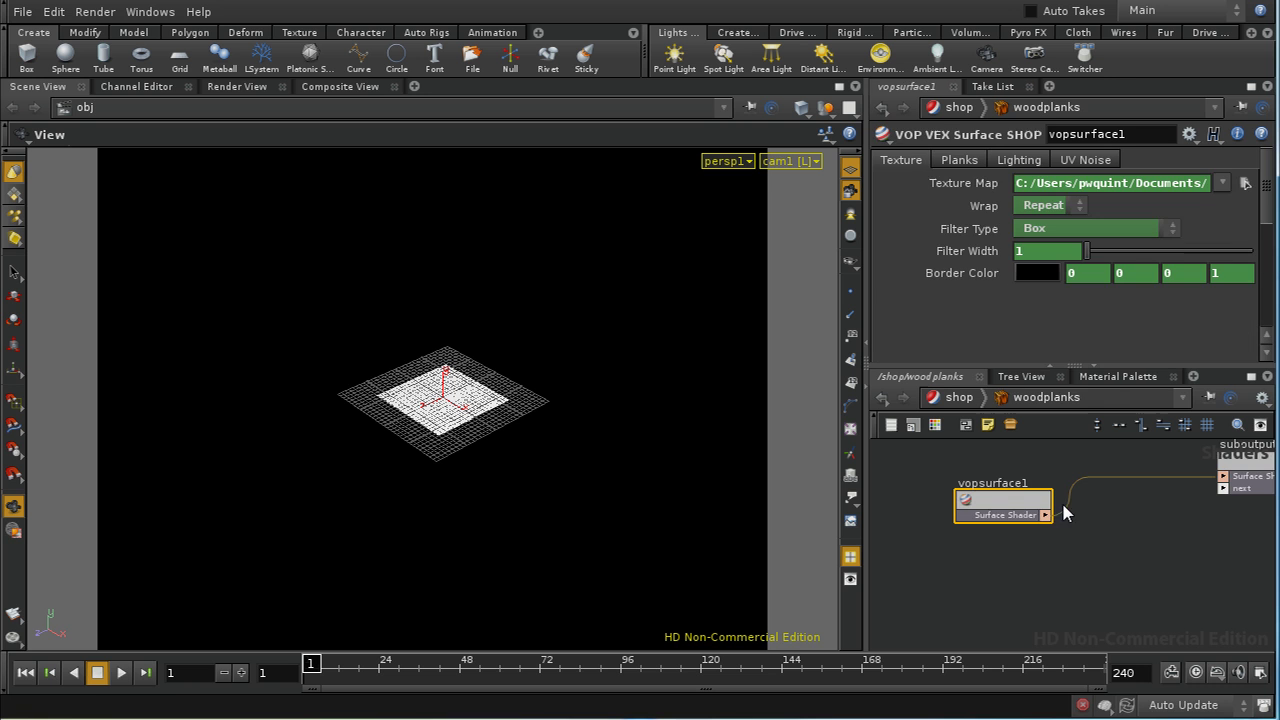
double_click(1008, 508)
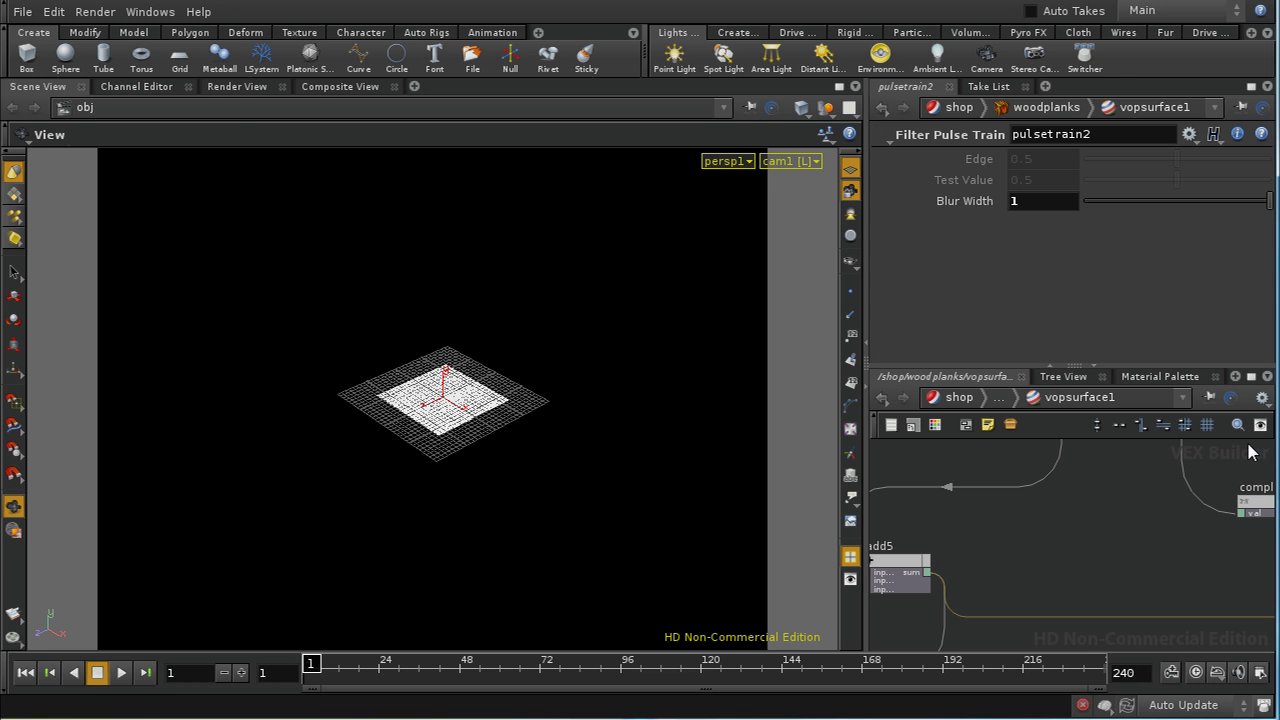
left_click(1251, 376)
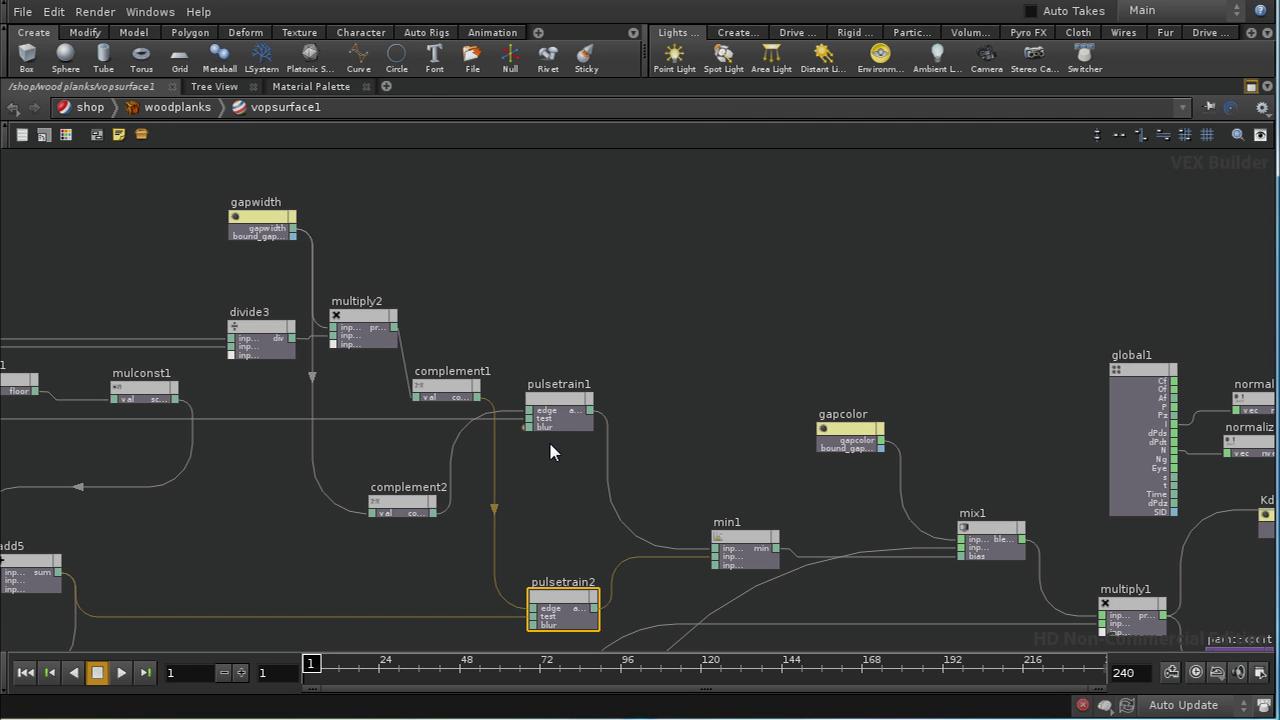
- Return to the shop level, open vopsurface1 inside woodplanks_using_boxes, and frame the whole network around bricker1 to examine it
key("u")
key("u")
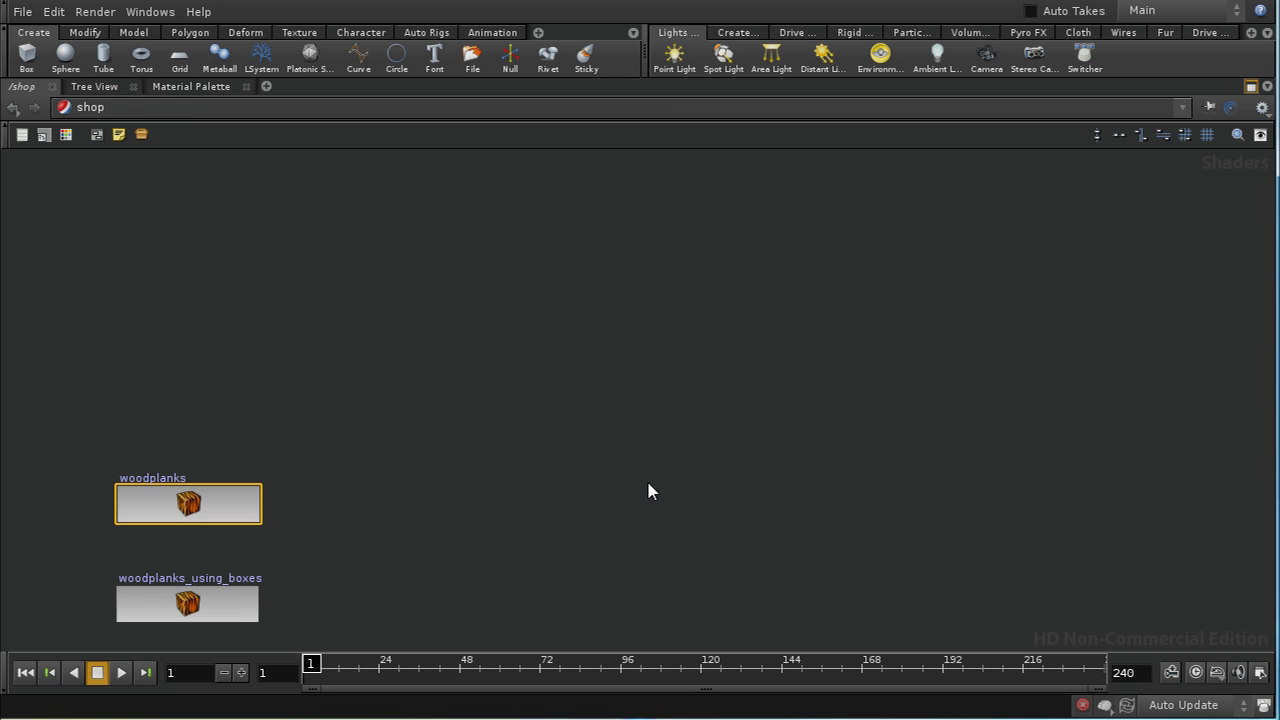
left_click(230, 605)
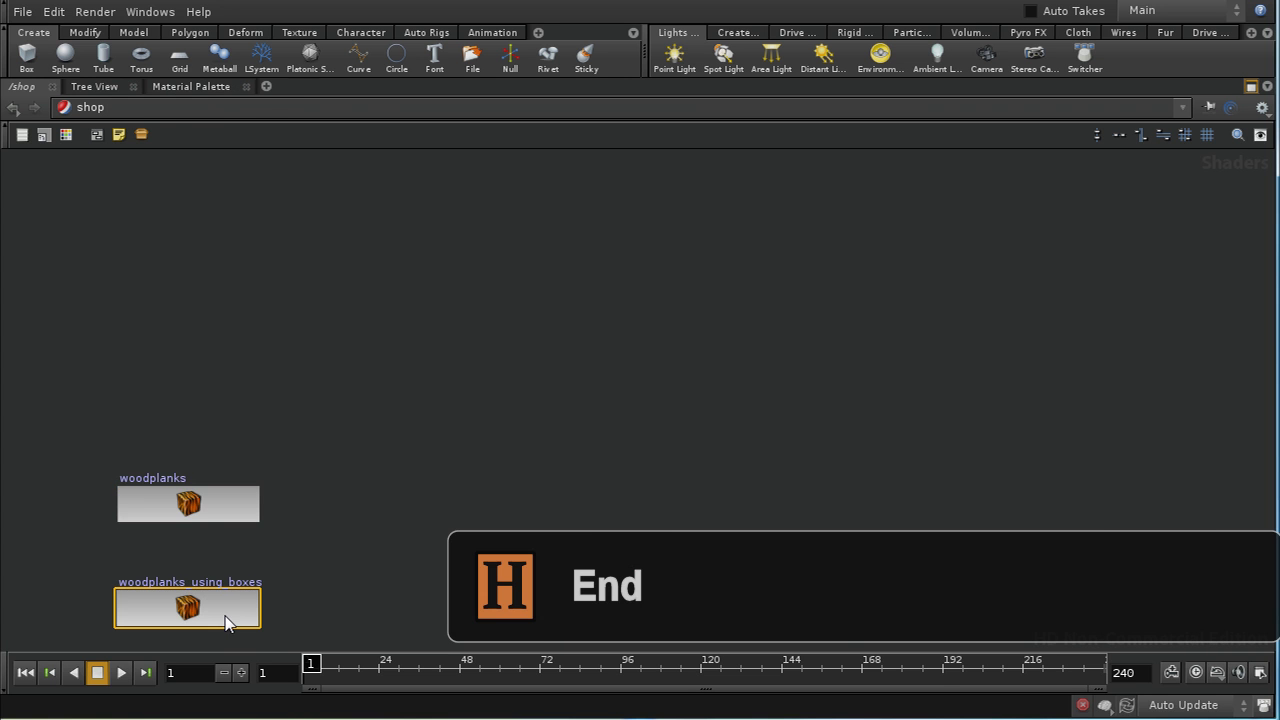
key("Return")
double_click(1026, 443)
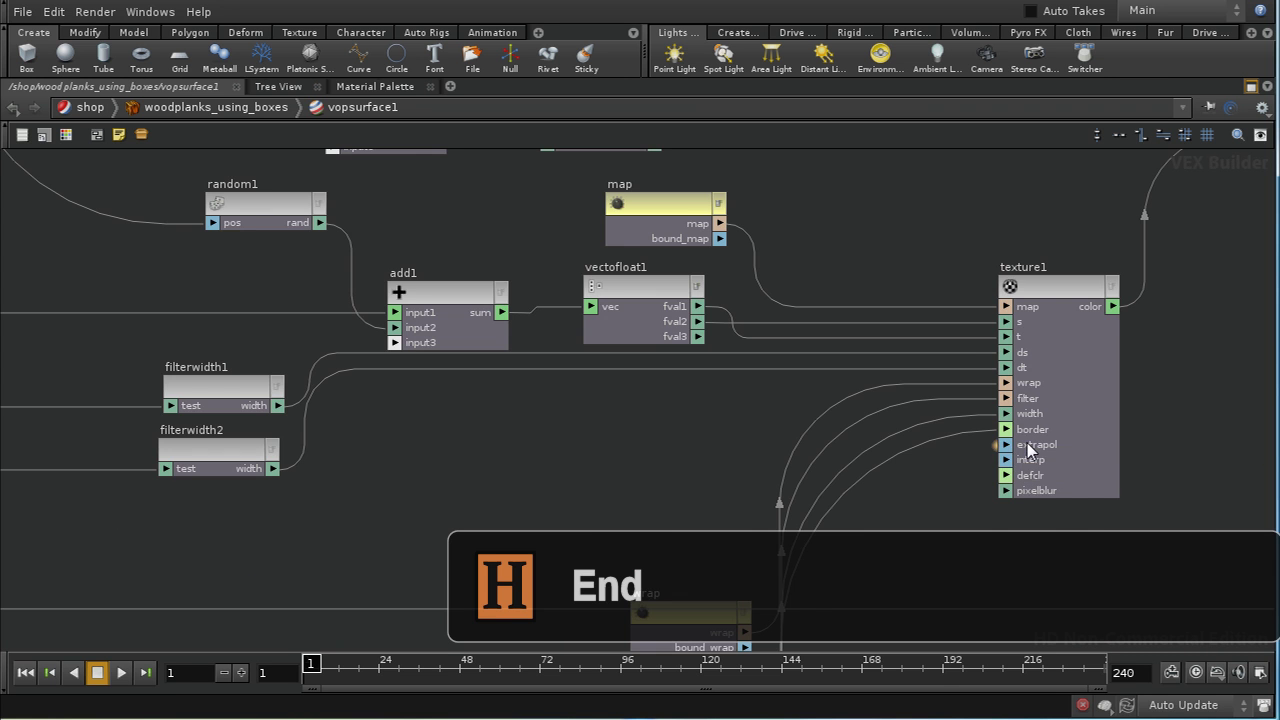
key("h")
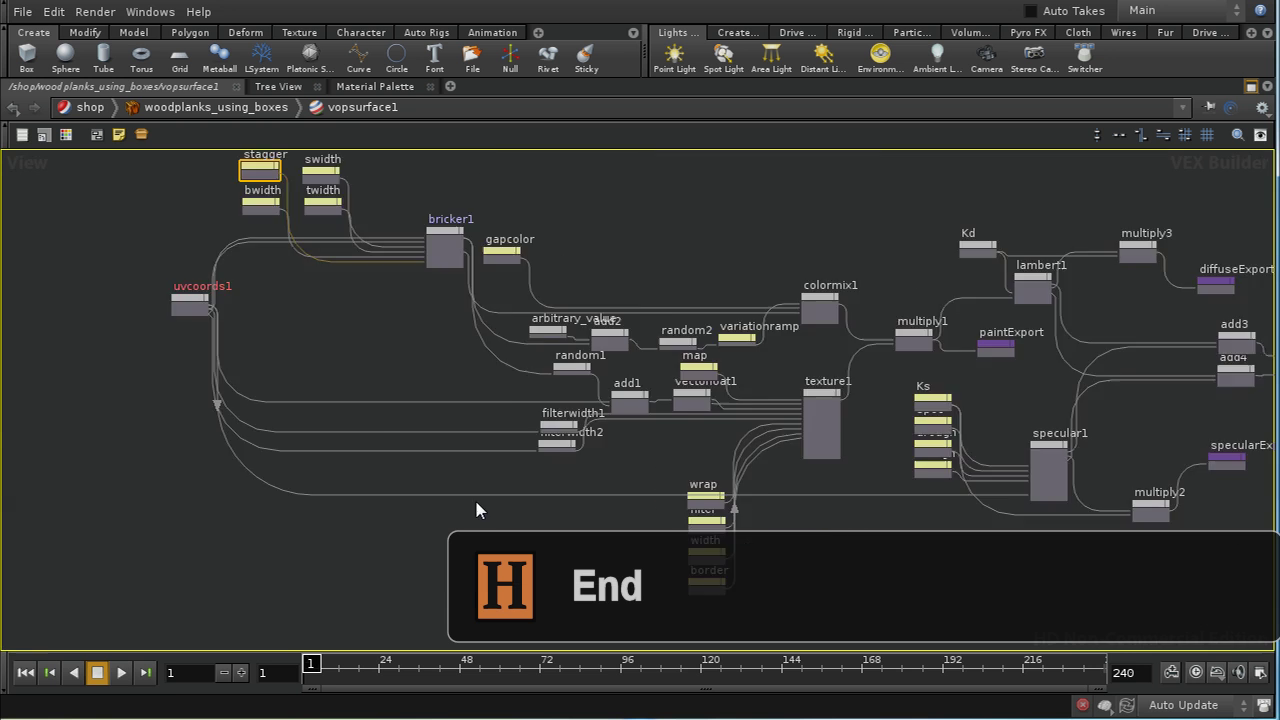
scroll(465, 397, "up", 3)
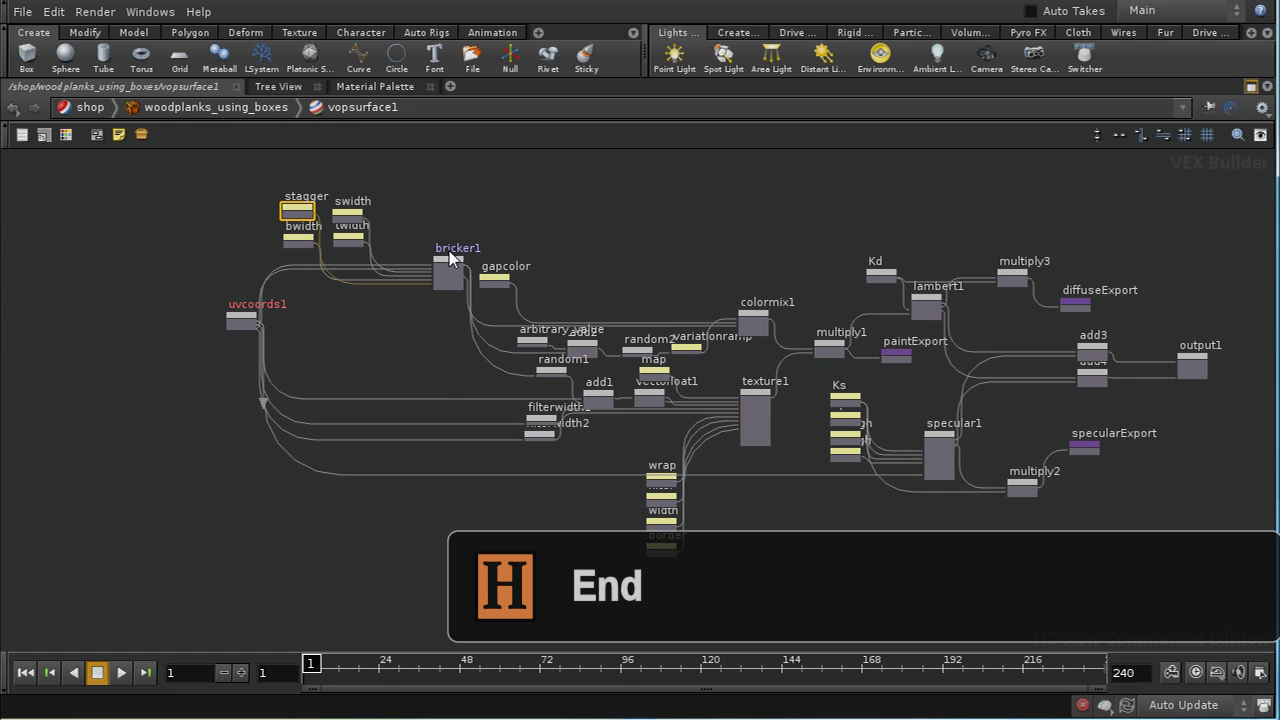